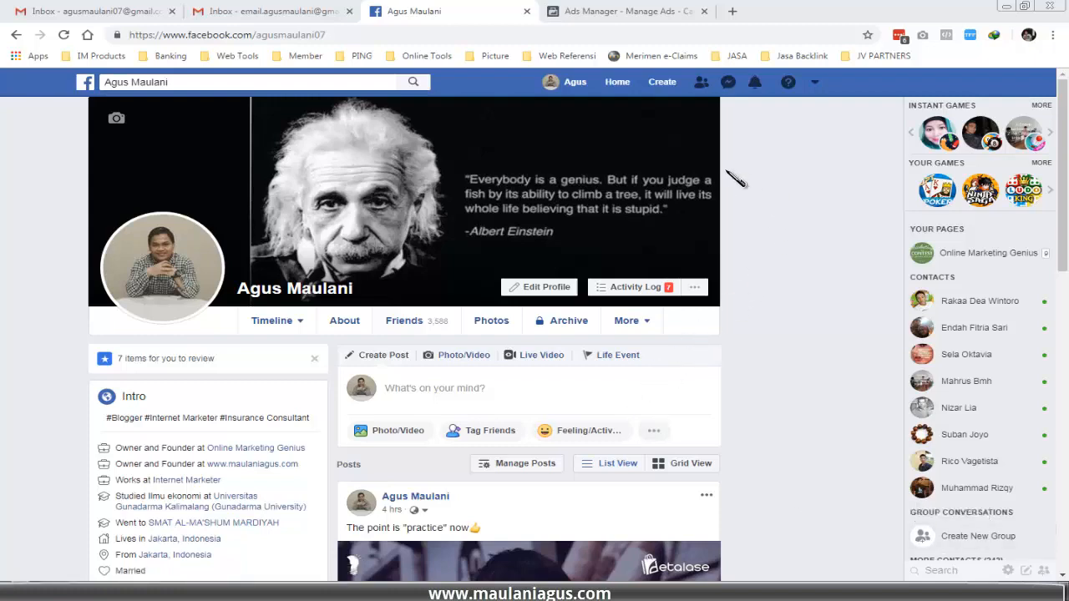
- Switch to Ads Manager, open Audience Insights, and start a new audience from Everyone on Facebook
{"action": "left_click", "coordinate": [586, 11]}
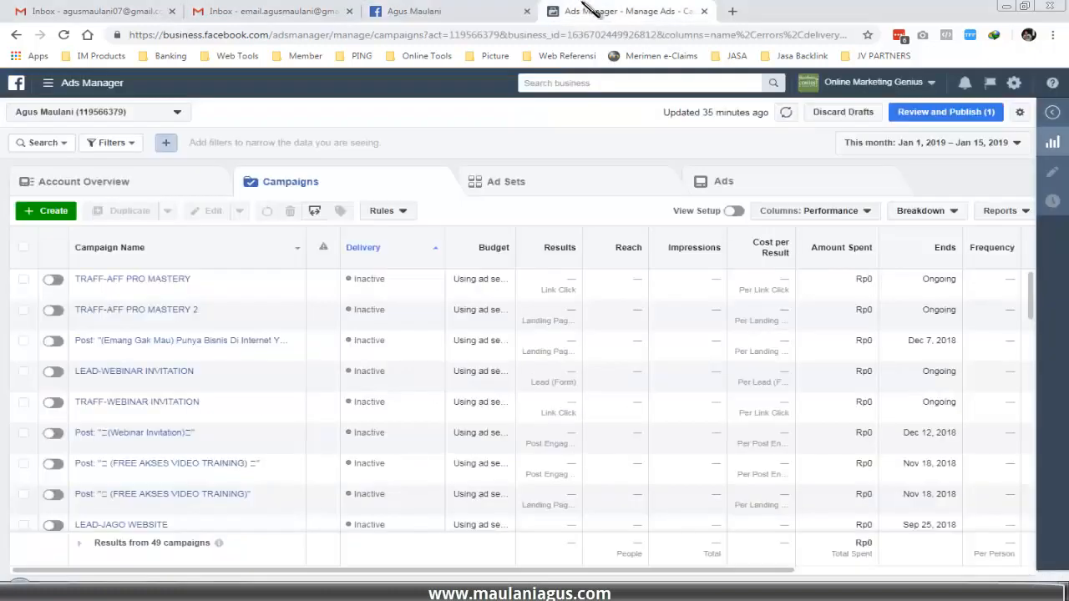
{"action": "left_click", "coordinate": [67, 85]}
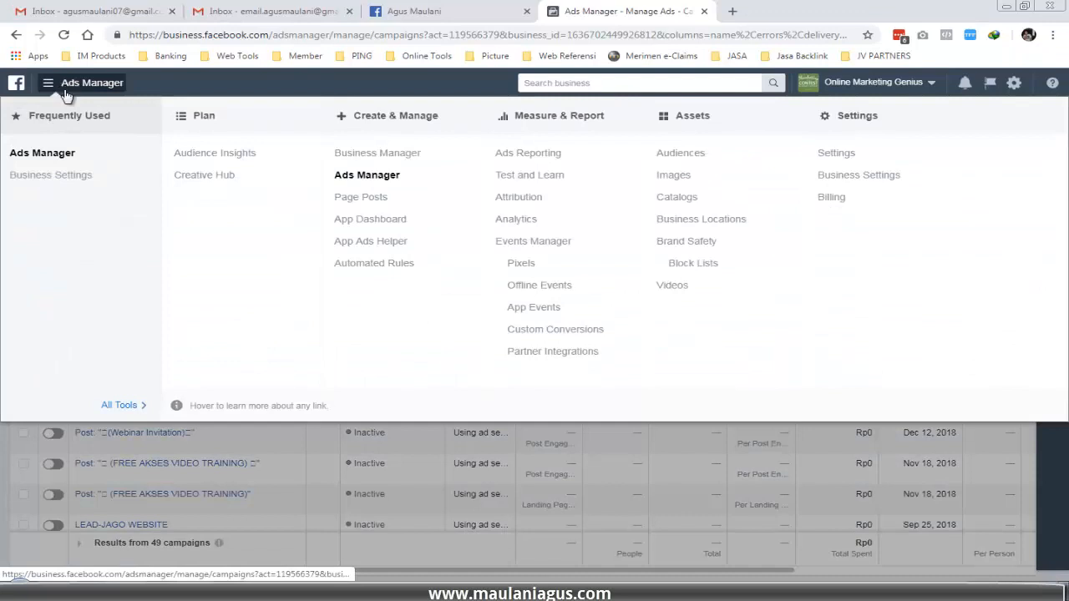
{"action": "left_click", "coordinate": [217, 157]}
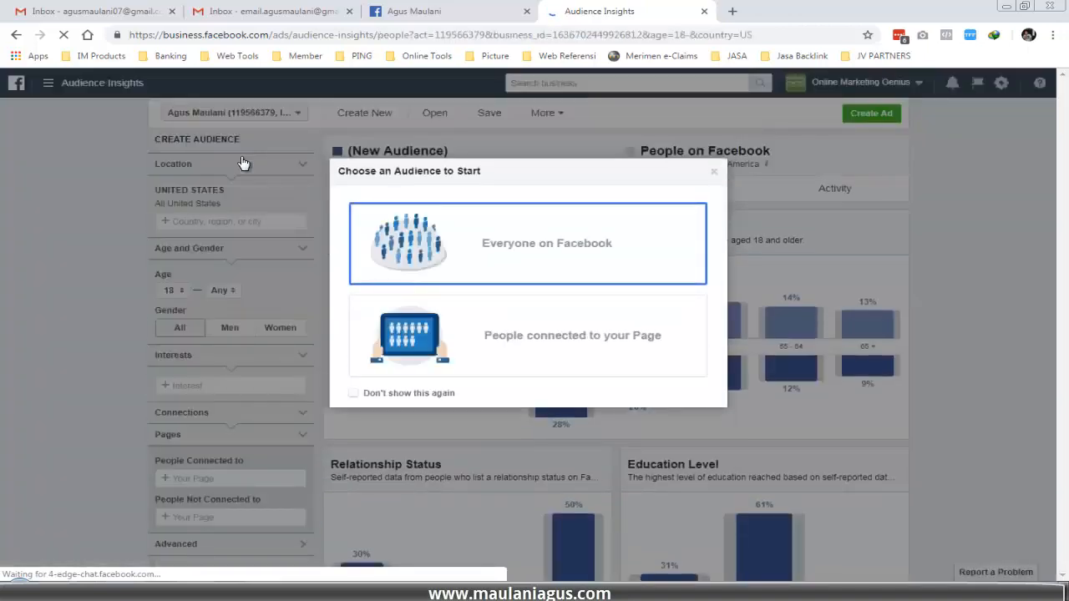
{"action": "left_click", "coordinate": [519, 254]}
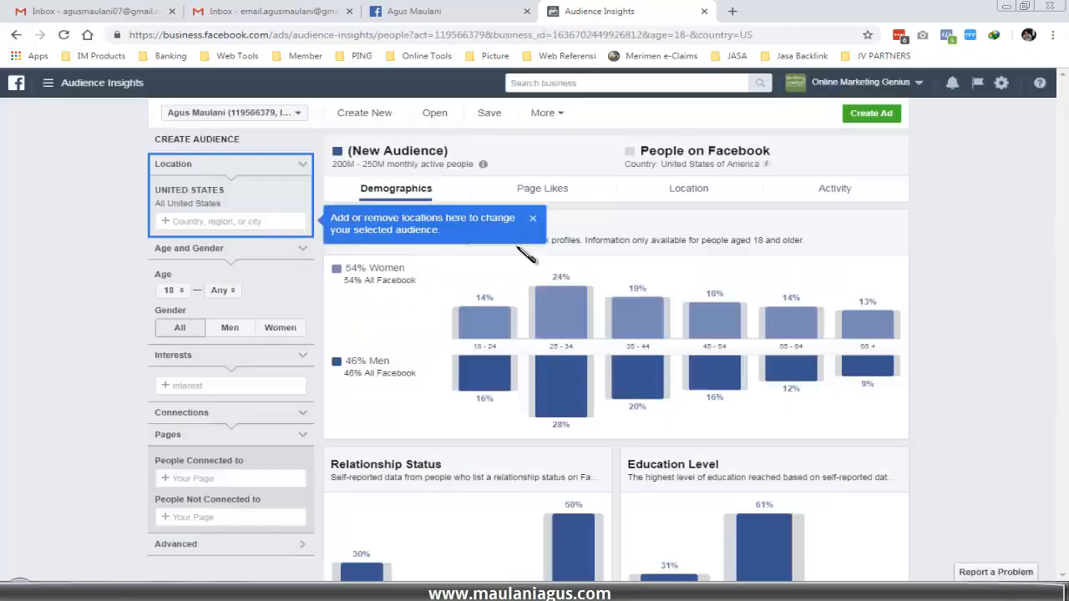
{"action": "left_click", "coordinate": [532, 218]}
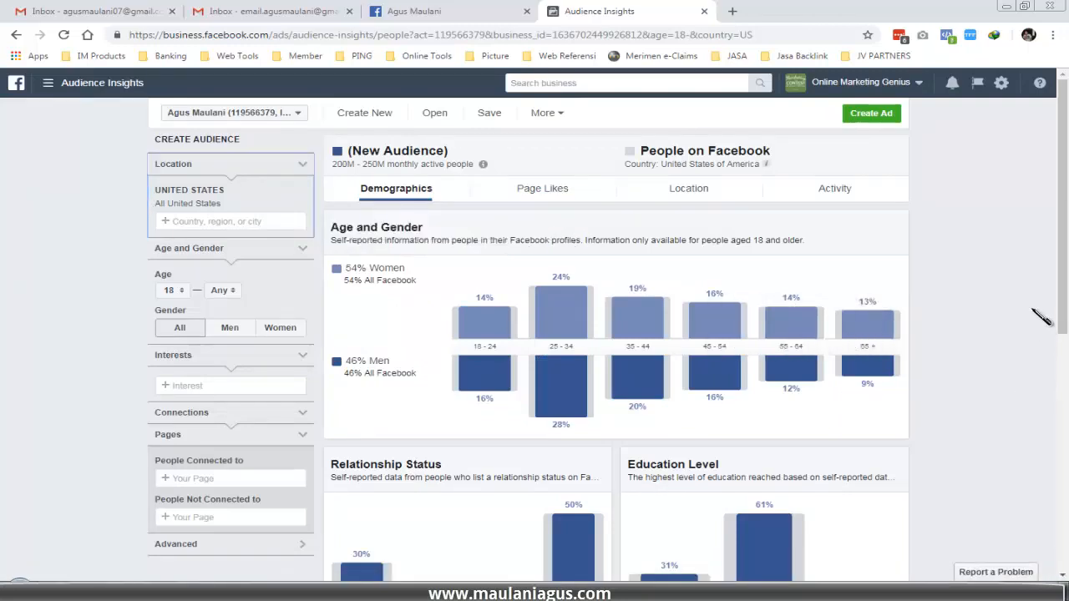
- Examine the Age and Gender chart of the United States audience, comparing the age brackets for women and men
{"action": "scroll", "coordinate": [1040, 316], "scroll_direction": "down", "scroll_amount": 4}
{"action": "scroll", "coordinate": [1038, 315], "scroll_direction": "up", "scroll_amount": 3}
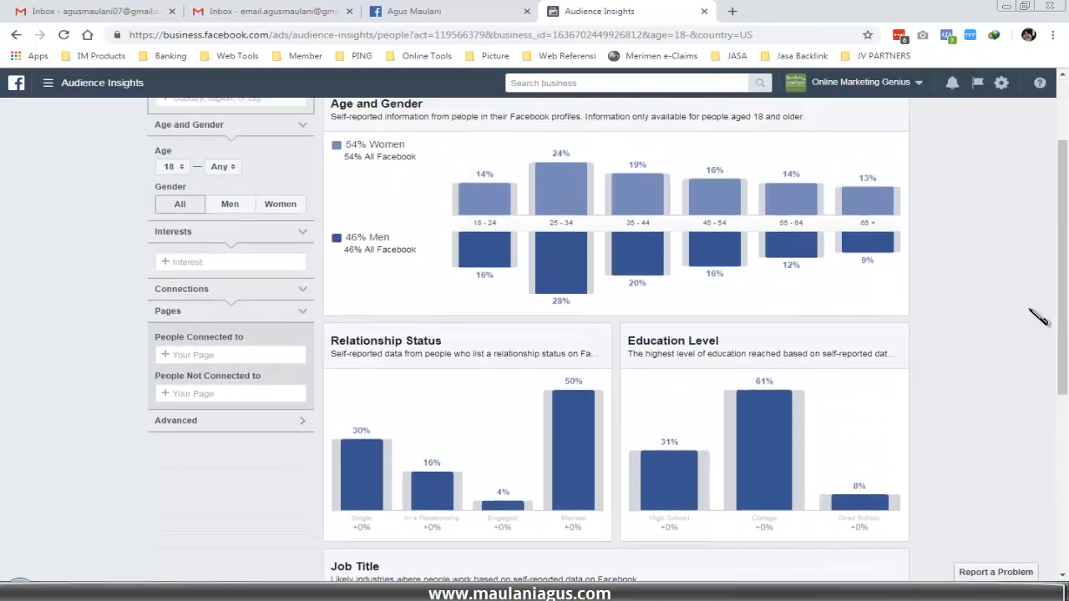
{"action": "scroll", "coordinate": [1037, 316], "scroll_direction": "up", "scroll_amount": 2}
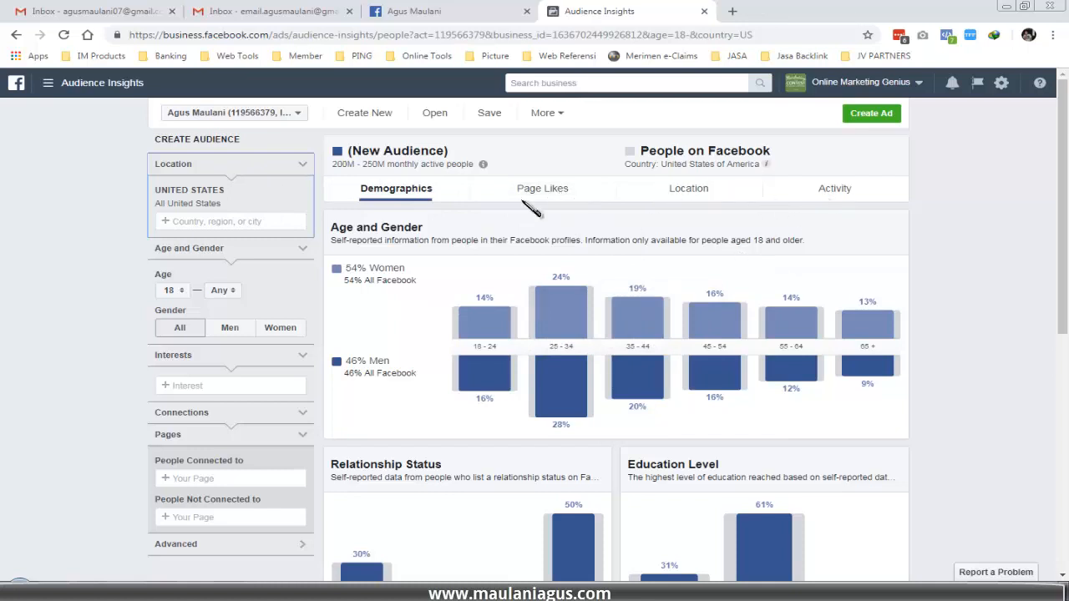
{"action": "scroll", "coordinate": [543, 215], "scroll_direction": "down", "scroll_amount": 1}
{"action": "scroll", "coordinate": [453, 215], "scroll_direction": "up", "scroll_amount": 1}
{"action": "scroll", "coordinate": [960, 300], "scroll_direction": "down", "scroll_amount": 2}
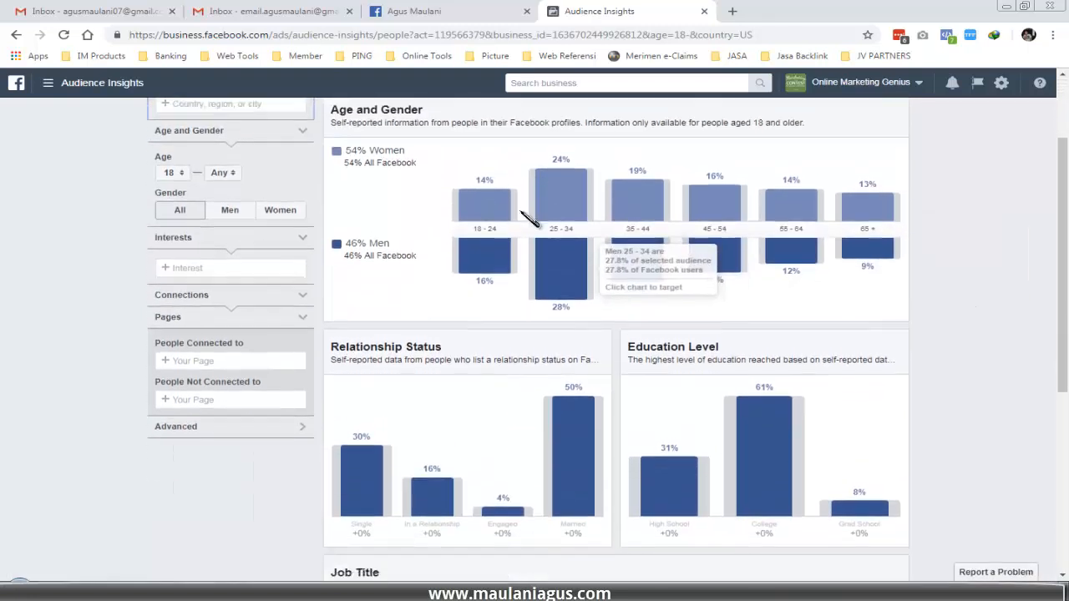
{"action": "scroll", "coordinate": [551, 250], "scroll_direction": "up", "scroll_amount": 2}
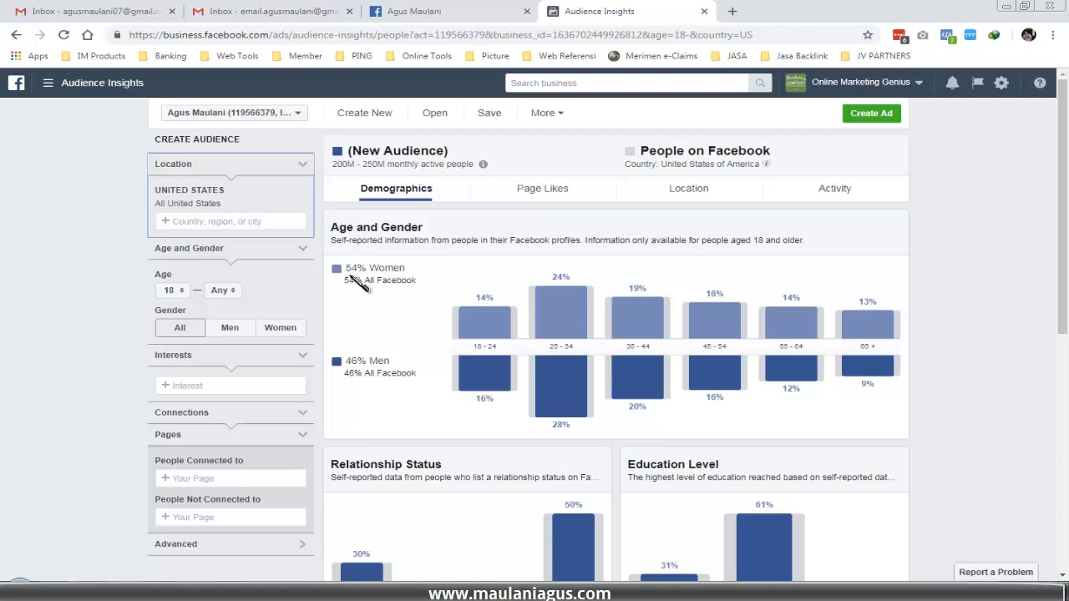
{"action": "mouse_move", "coordinate": [561, 302]}
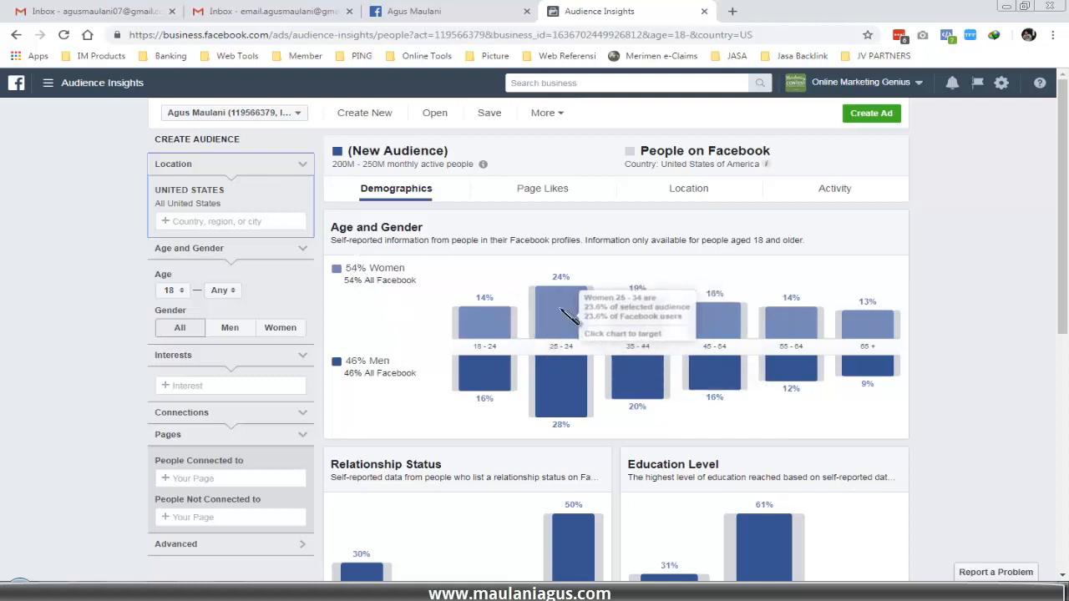
{"action": "mouse_move", "coordinate": [506, 322]}
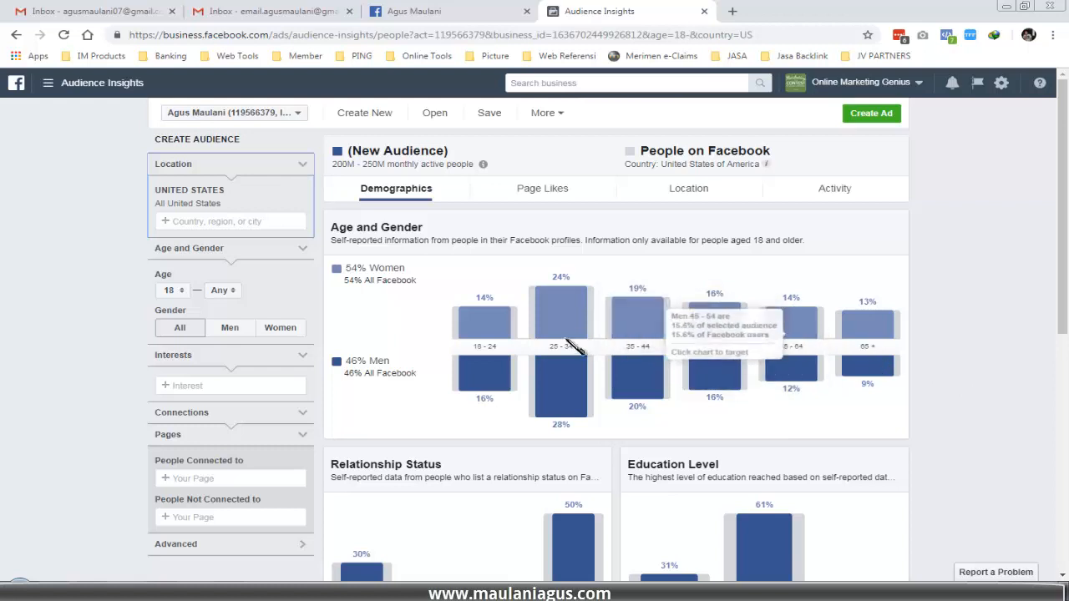
{"action": "mouse_move", "coordinate": [630, 330]}
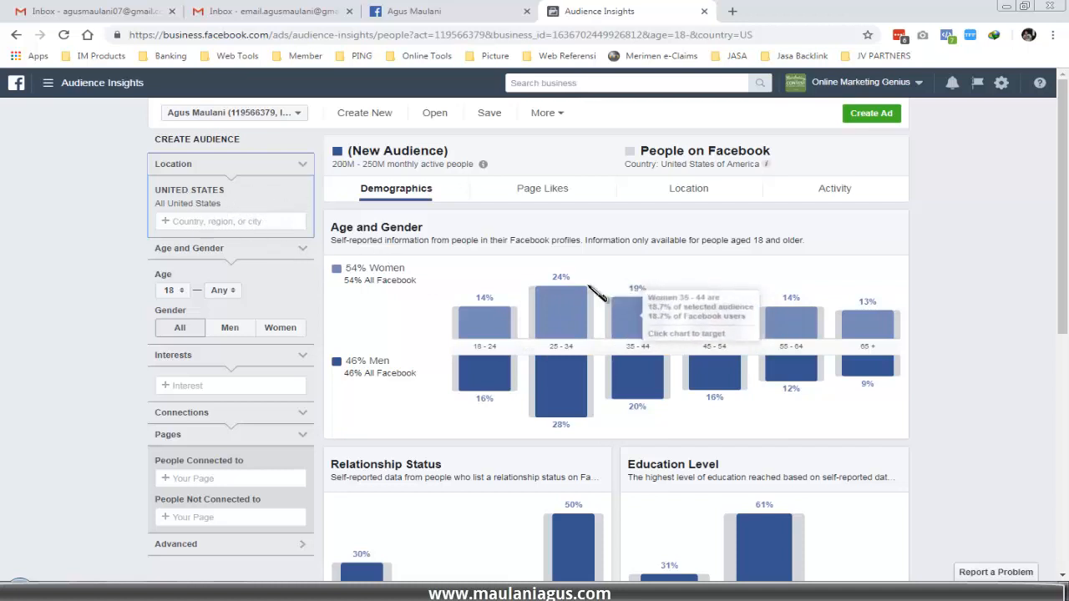
- Sort the Job Title table by Selected Audience from highest to lowest share
{"action": "scroll", "coordinate": [839, 375], "scroll_direction": "down", "scroll_amount": 3}
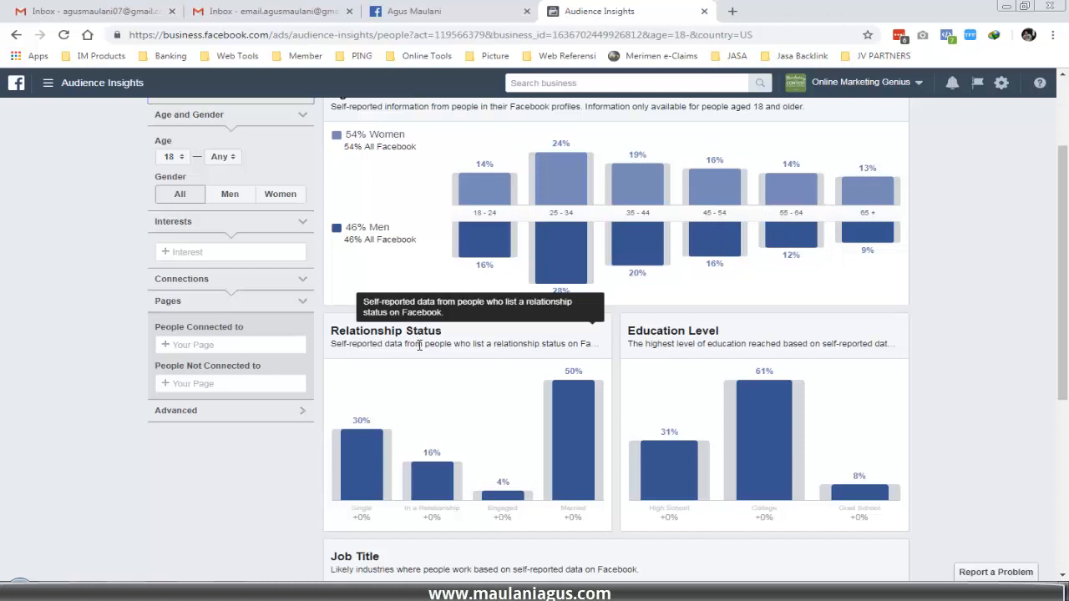
{"action": "scroll", "coordinate": [528, 402], "scroll_direction": "down", "scroll_amount": 3}
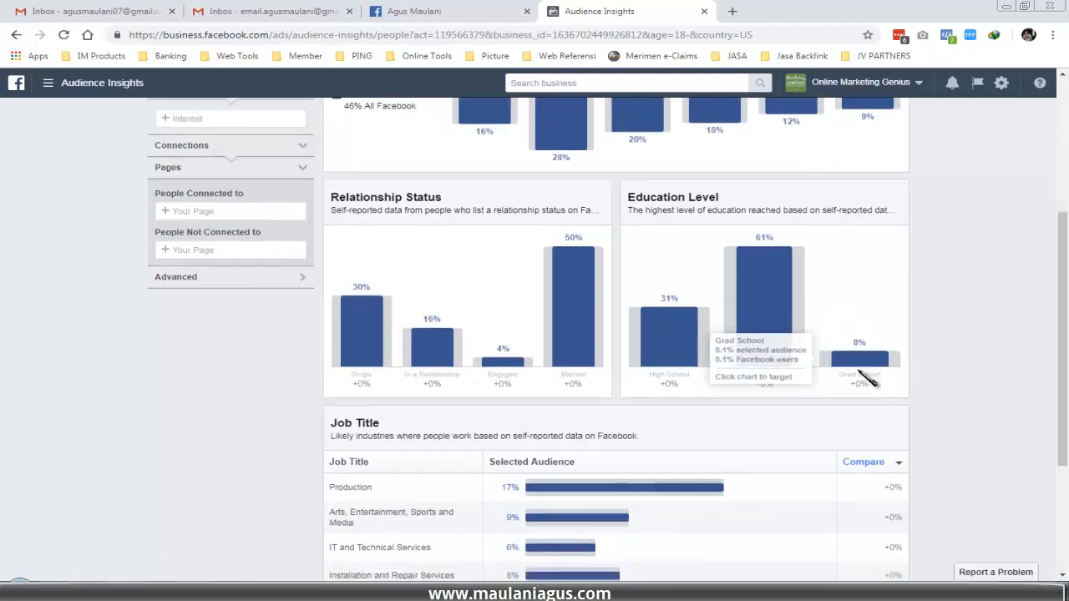
{"action": "scroll", "coordinate": [865, 377], "scroll_direction": "down", "scroll_amount": 2}
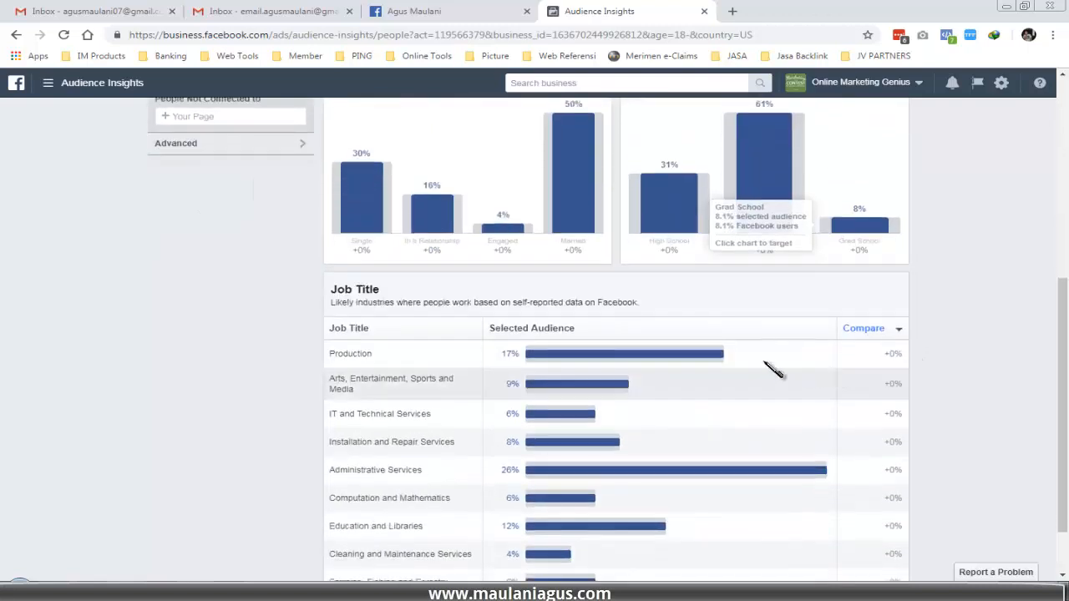
{"action": "left_click", "coordinate": [677, 339]}
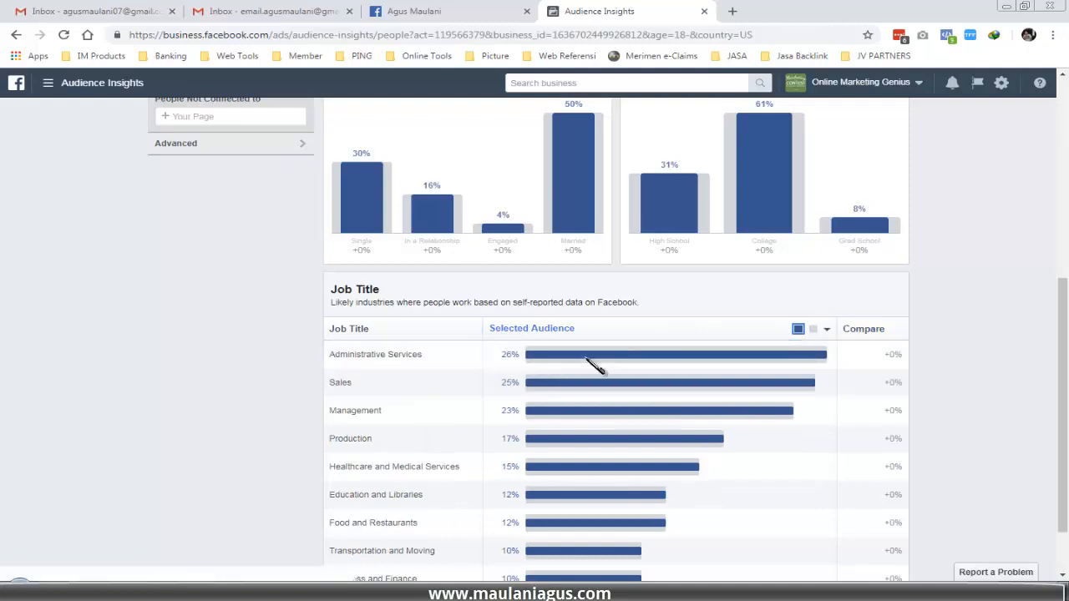
- Remove United States from the audience's location so it covers all countries
{"action": "scroll", "coordinate": [421, 267], "scroll_direction": "up", "scroll_amount": 3}
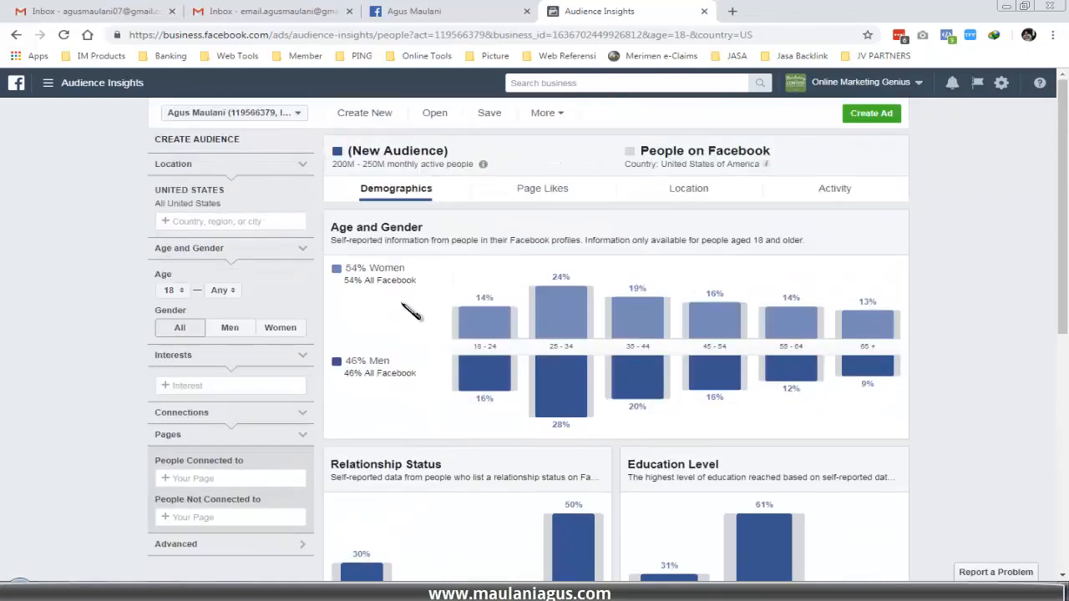
{"action": "scroll", "coordinate": [509, 353], "scroll_direction": "down", "scroll_amount": 6}
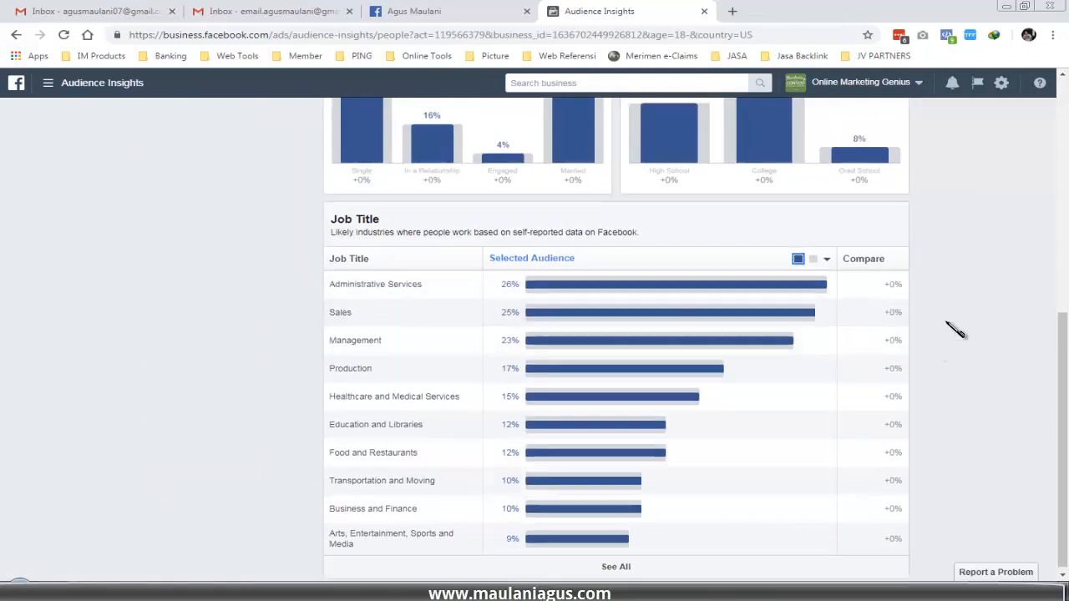
{"action": "scroll", "coordinate": [949, 334], "scroll_direction": "up", "scroll_amount": 6}
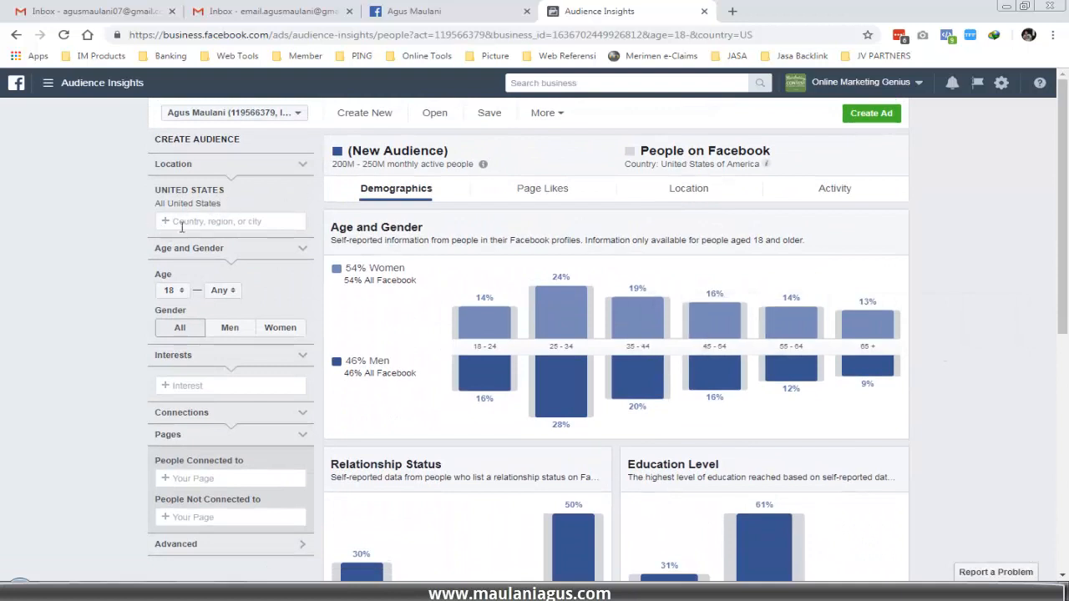
{"action": "left_click", "coordinate": [304, 206]}
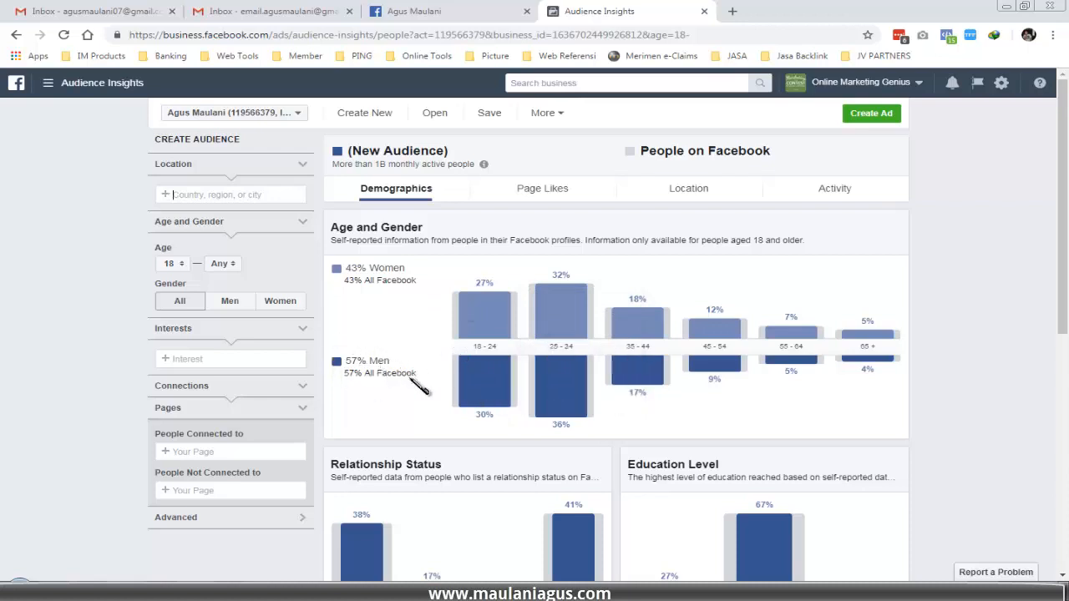
- Review the relationship status, education level and job title breakdowns of the audience without a location filter
{"action": "scroll", "coordinate": [635, 367], "scroll_direction": "down", "scroll_amount": 3}
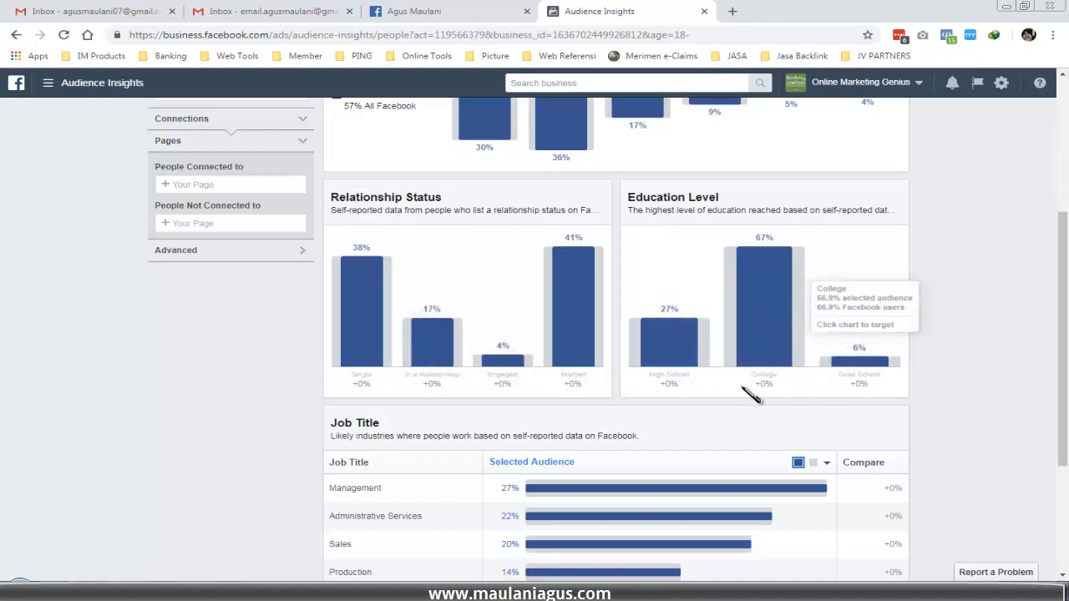
{"action": "scroll", "coordinate": [710, 380], "scroll_direction": "down", "scroll_amount": 3}
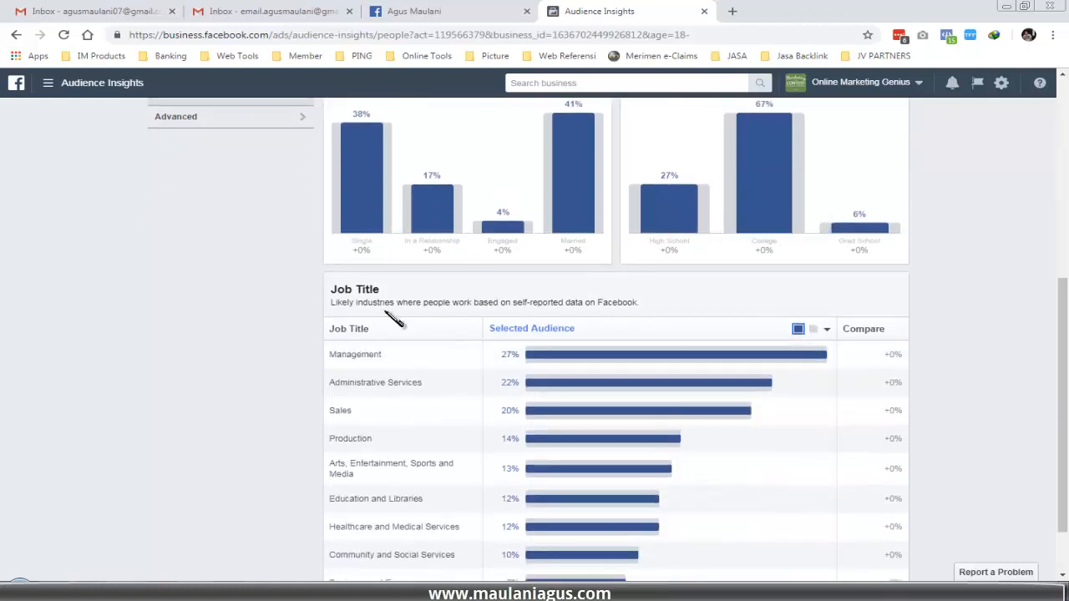
{"action": "left_click", "coordinate": [544, 334]}
{"action": "left_click", "coordinate": [544, 334]}
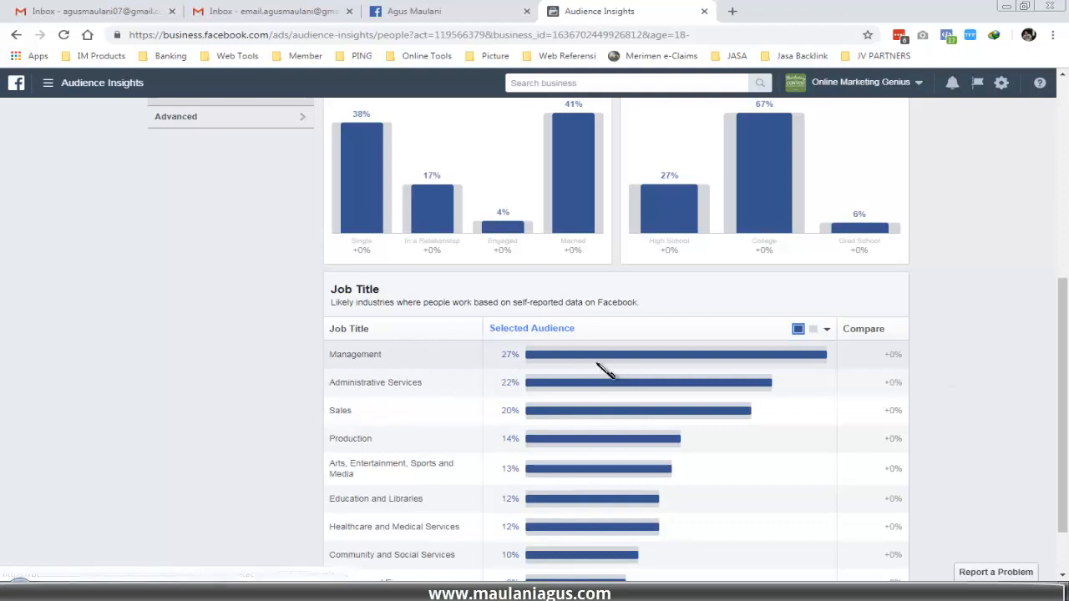
{"action": "scroll", "coordinate": [604, 370], "scroll_direction": "up", "scroll_amount": 3}
{"action": "scroll", "coordinate": [604, 370], "scroll_direction": "up", "scroll_amount": 3}
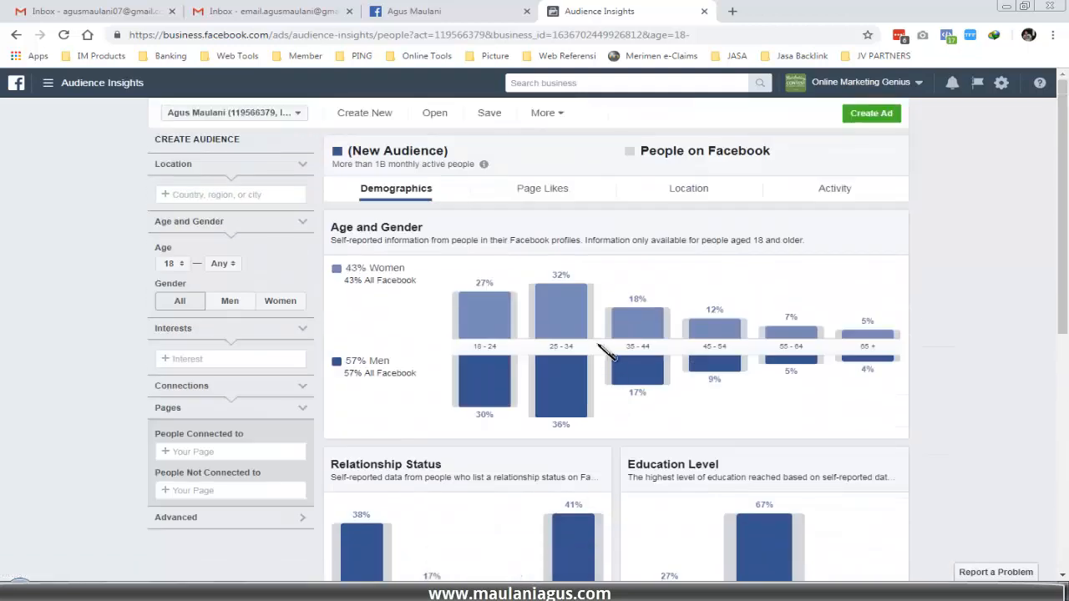
- Examine the audience's Page Likes data, covering both the Top Categories list and the relevant pages table
{"action": "left_click", "coordinate": [543, 190]}
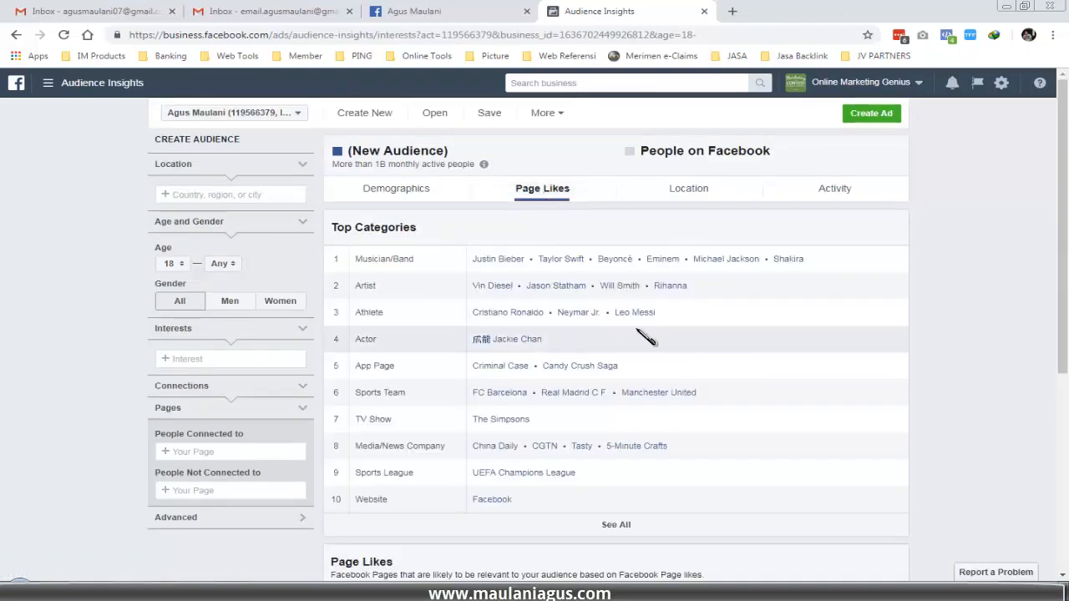
{"action": "scroll", "coordinate": [651, 332], "scroll_direction": "down", "scroll_amount": 3}
{"action": "scroll", "coordinate": [643, 326], "scroll_direction": "down", "scroll_amount": 2}
{"action": "scroll", "coordinate": [635, 323], "scroll_direction": "up", "scroll_amount": 5}
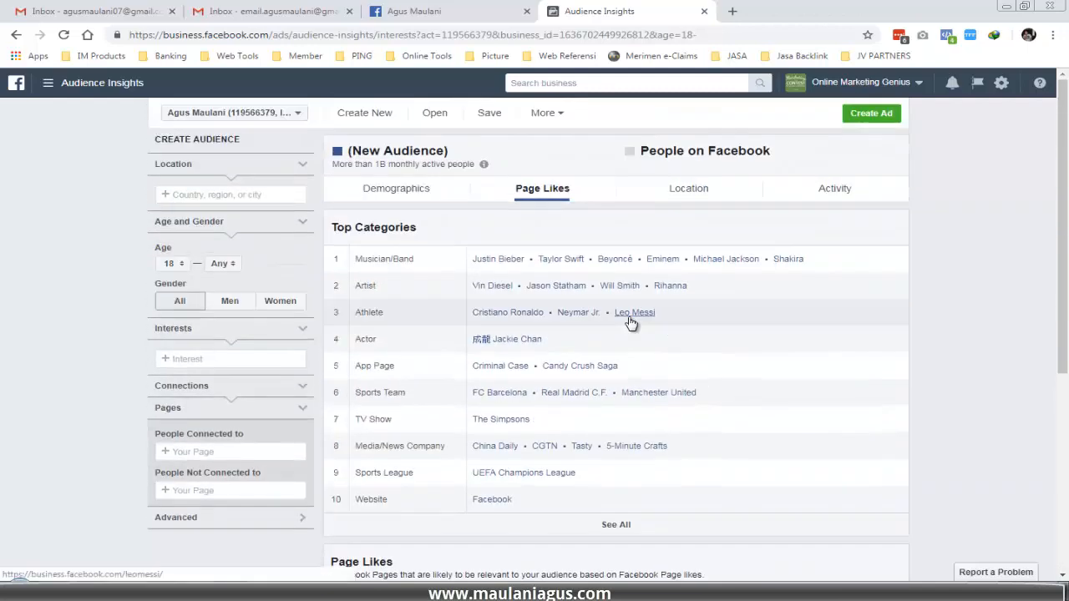
{"action": "scroll", "coordinate": [501, 275], "scroll_direction": "down", "scroll_amount": 3}
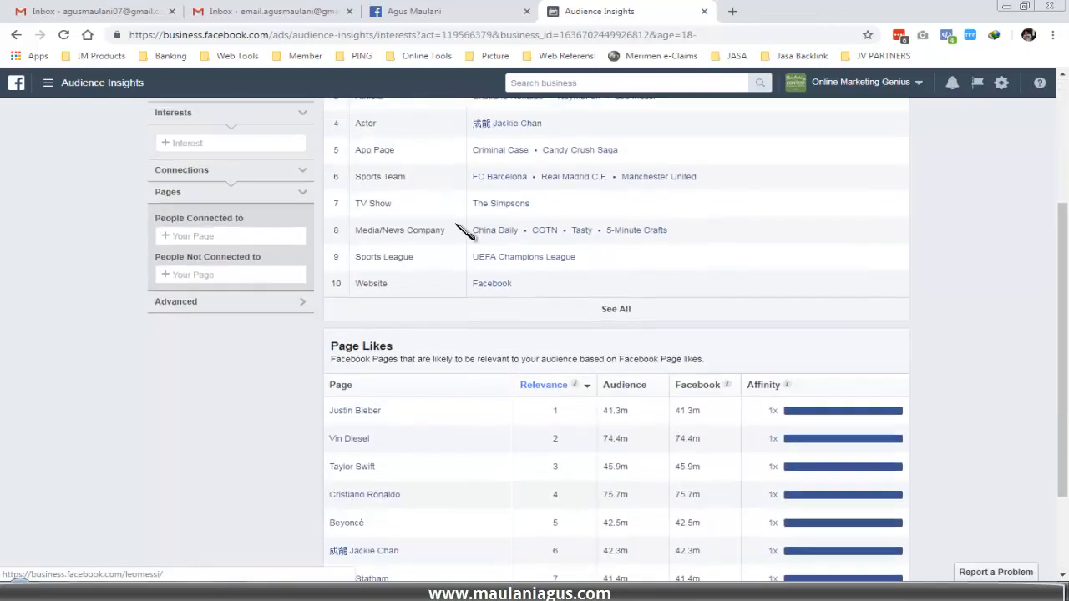
{"action": "scroll", "coordinate": [501, 295], "scroll_direction": "up", "scroll_amount": 2}
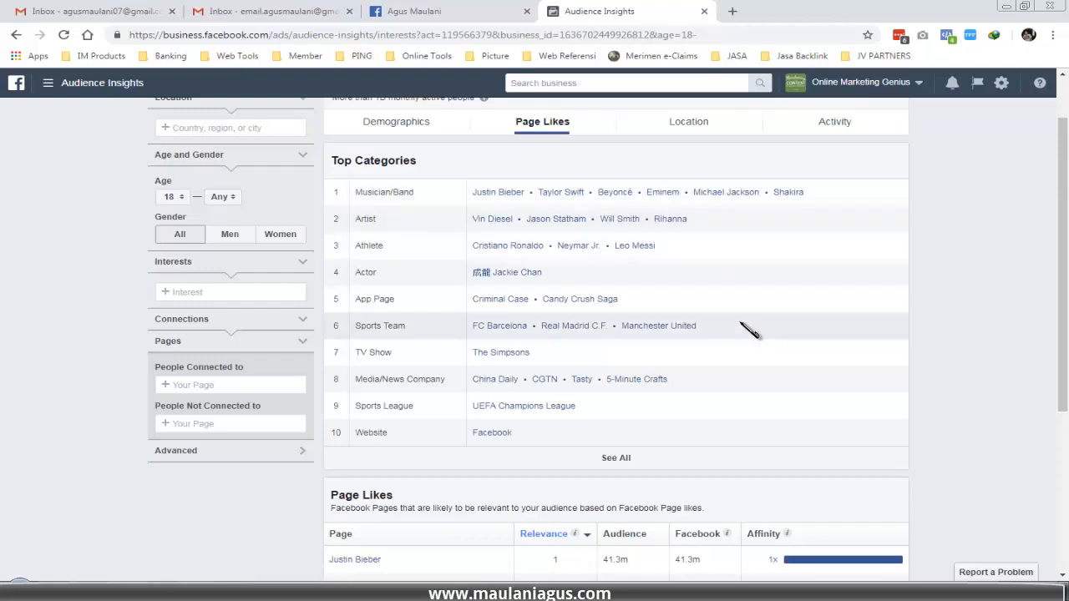
{"action": "scroll", "coordinate": [706, 304], "scroll_direction": "down", "scroll_amount": 3}
{"action": "scroll", "coordinate": [706, 304], "scroll_direction": "up", "scroll_amount": 3}
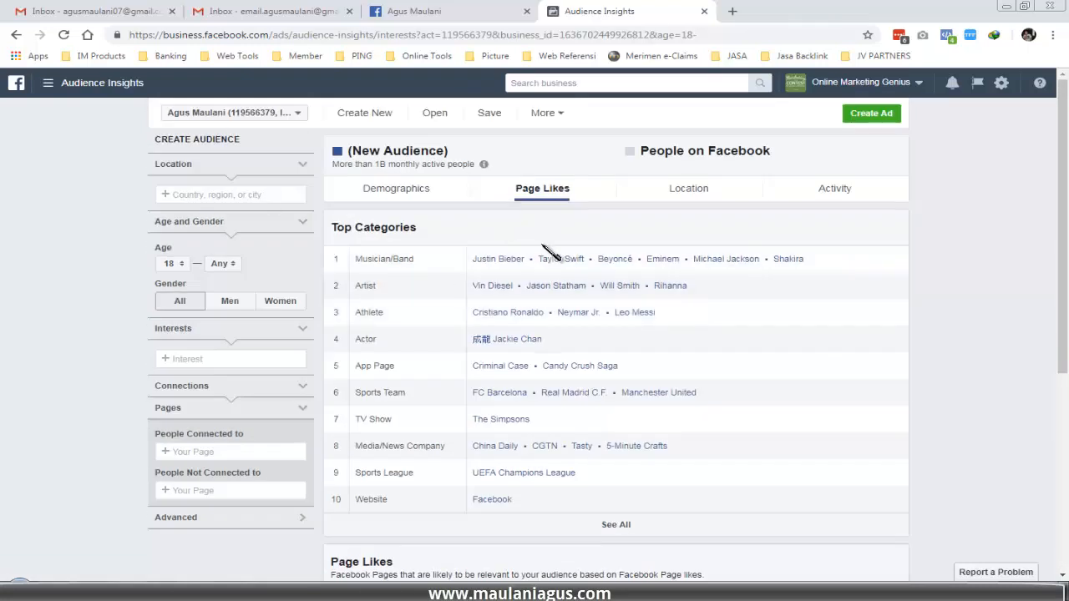
{"action": "scroll", "coordinate": [668, 332], "scroll_direction": "down", "scroll_amount": 4}
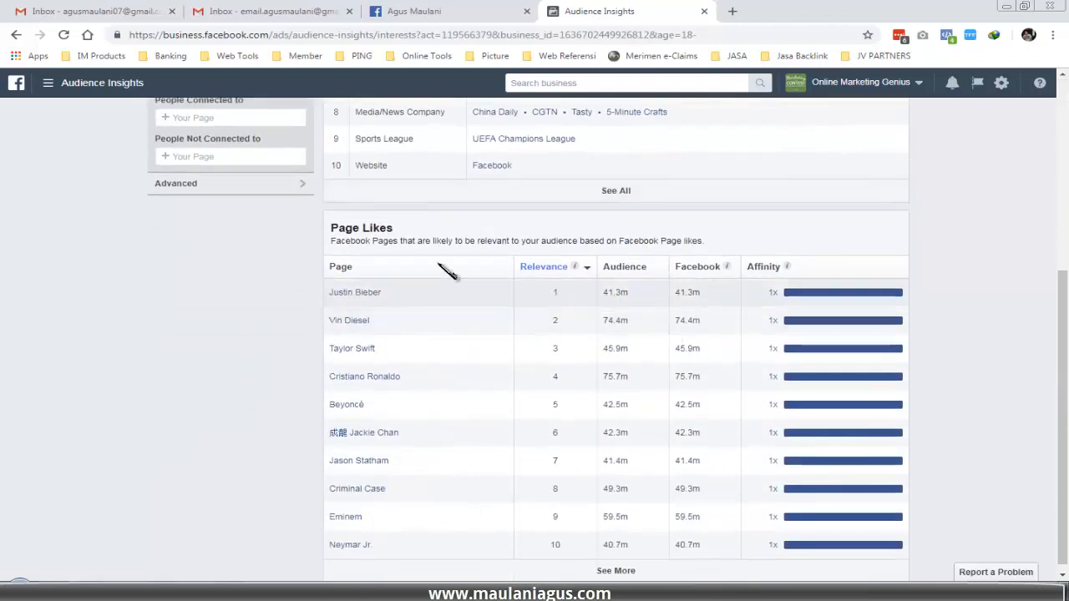
{"action": "scroll", "coordinate": [568, 320], "scroll_direction": "up", "scroll_amount": 4}
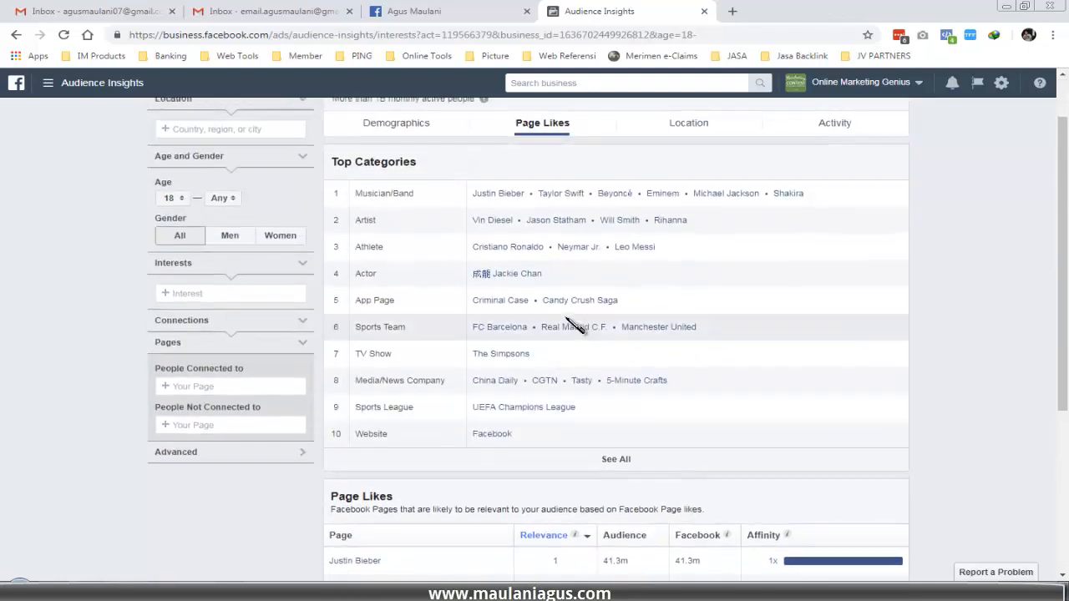
- Show the audience's Top Countries location breakdown, sorted by Selected Audience from highest to lowest
{"action": "left_click", "coordinate": [666, 190]}
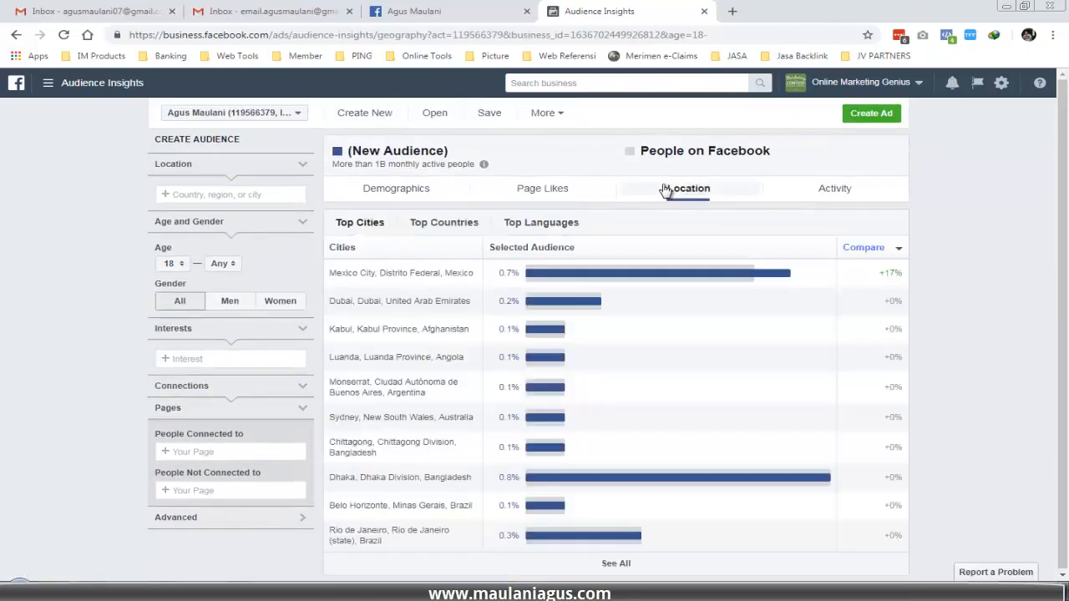
{"action": "left_click", "coordinate": [445, 225]}
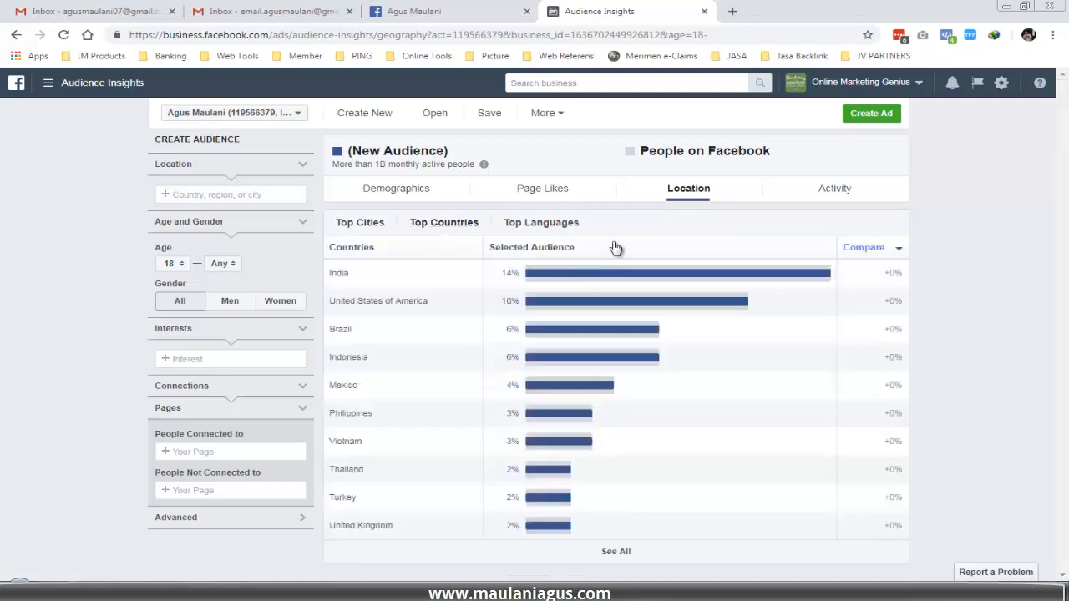
{"action": "left_click", "coordinate": [615, 247]}
{"action": "left_click", "coordinate": [615, 247]}
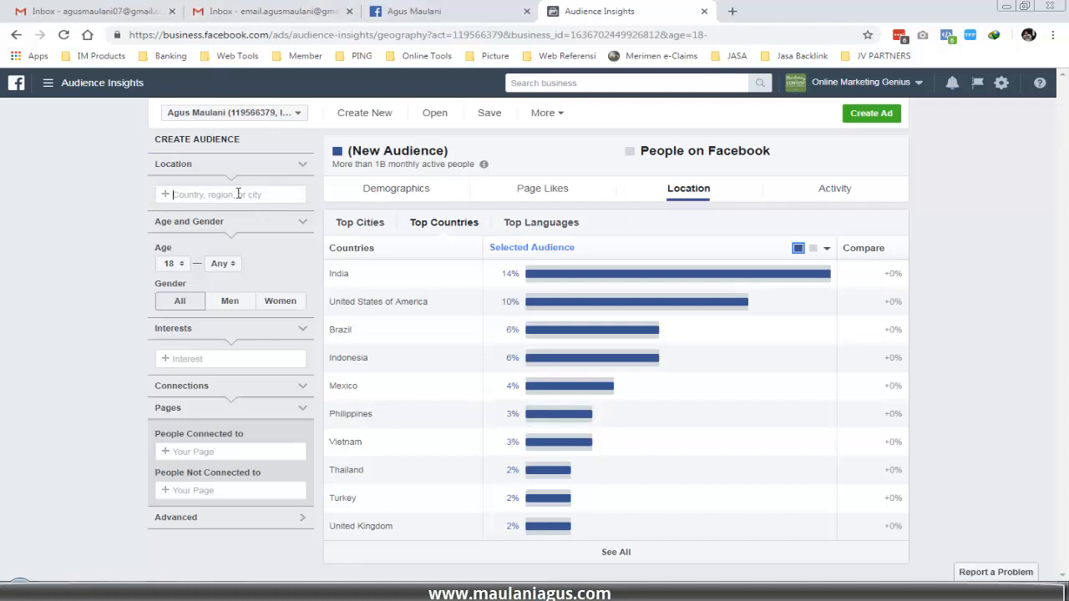
- Set the audience's location to the country Indonesia
{"action": "type", "text": "indonesia"}
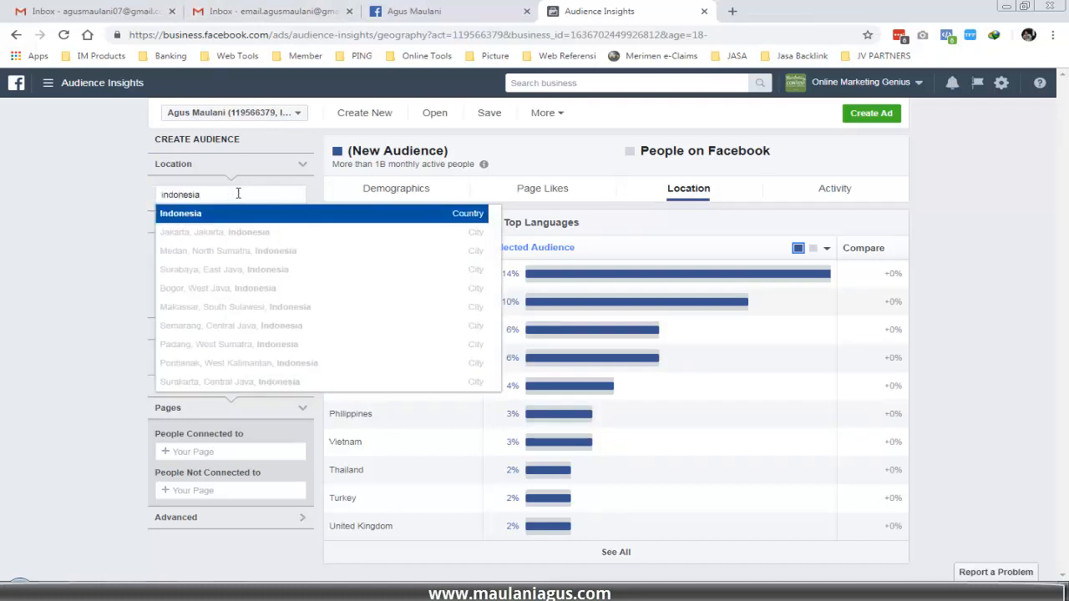
{"action": "left_click", "coordinate": [236, 220]}
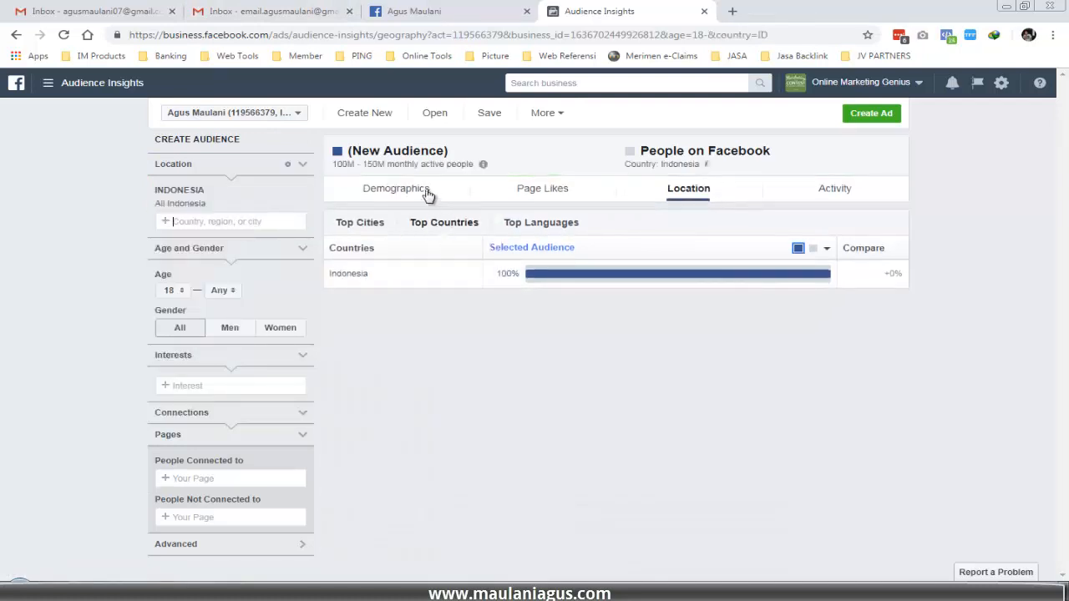
- Review the Indonesian audience's demographics, covering age and gender, relationship status and education level
{"action": "left_click", "coordinate": [426, 190]}
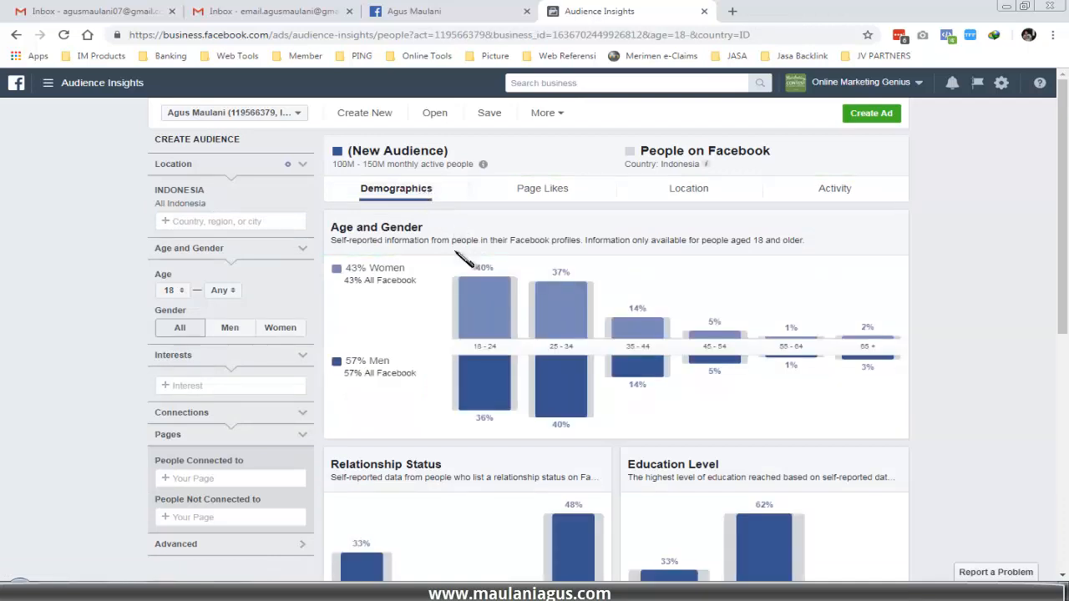
{"action": "mouse_move", "coordinate": [466, 324]}
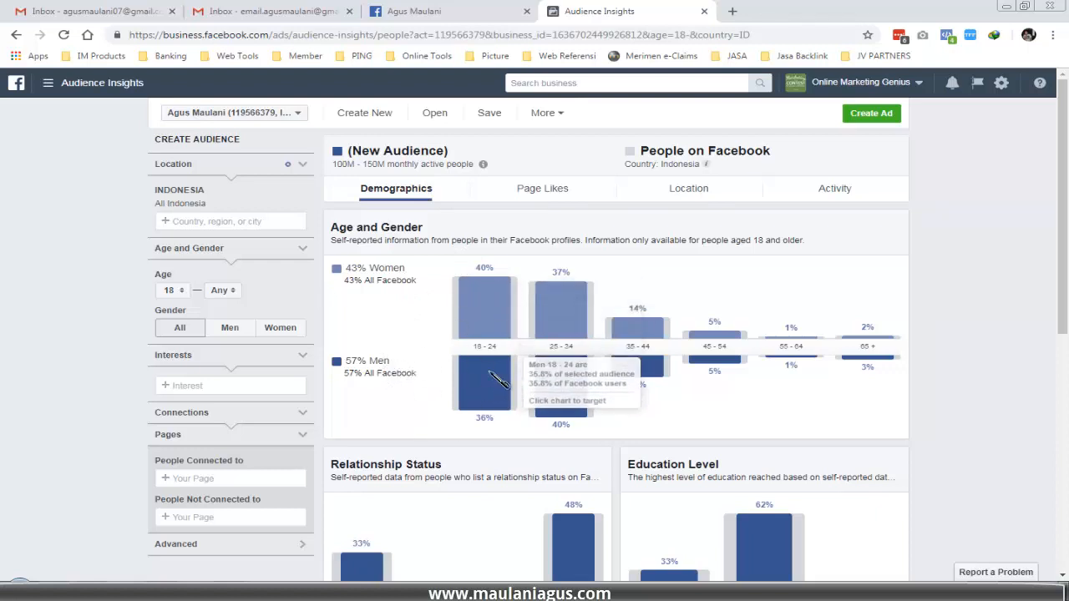
{"action": "mouse_move", "coordinate": [495, 344]}
{"action": "mouse_move", "coordinate": [656, 359]}
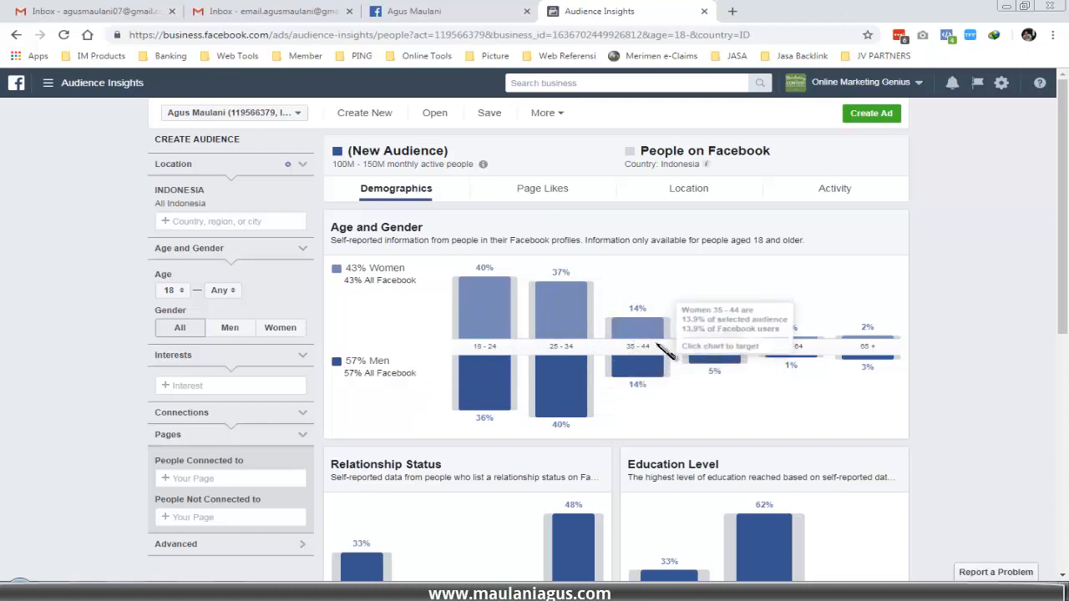
{"action": "scroll", "coordinate": [656, 359], "scroll_direction": "down", "scroll_amount": 3}
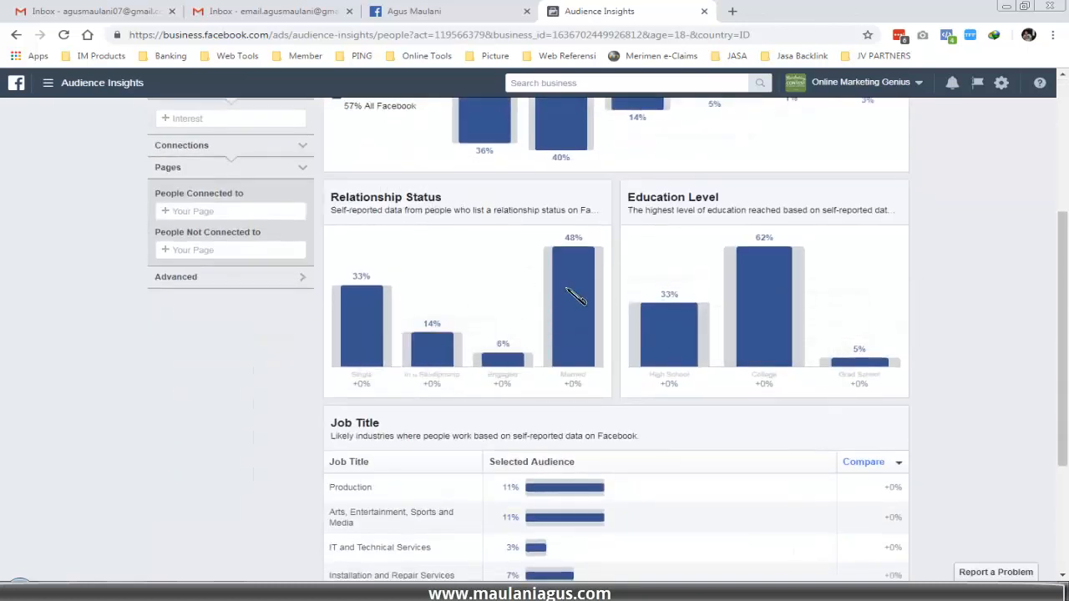
{"action": "mouse_move", "coordinate": [574, 299]}
{"action": "mouse_move", "coordinate": [679, 316]}
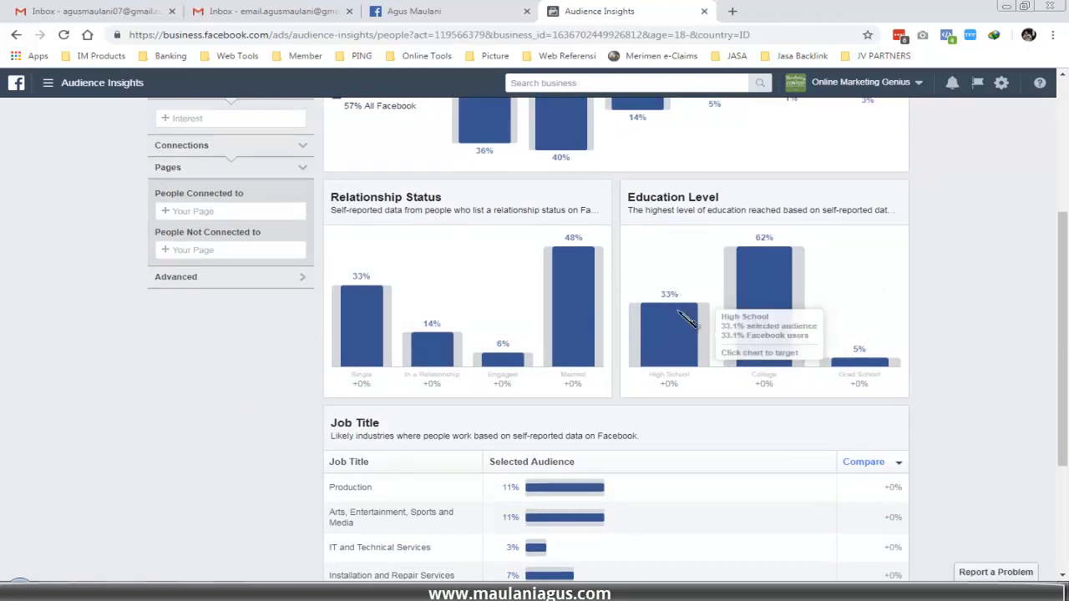
{"action": "mouse_move", "coordinate": [793, 284]}
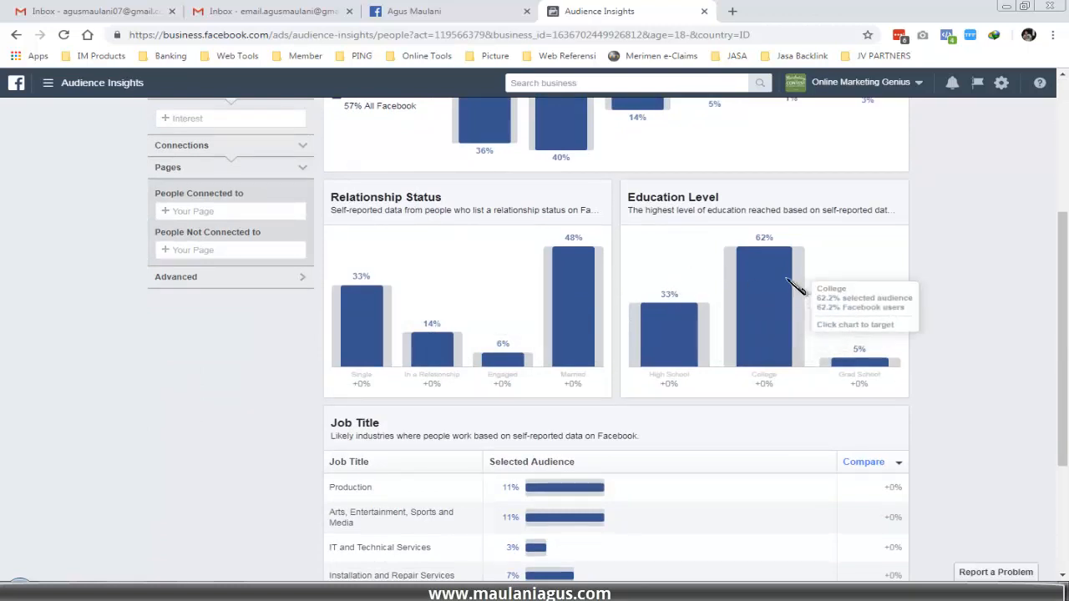
- Sort the Indonesian audience's Job Title table by Selected Audience from highest to lowest and review it
{"action": "scroll", "coordinate": [758, 293], "scroll_direction": "down", "scroll_amount": 3}
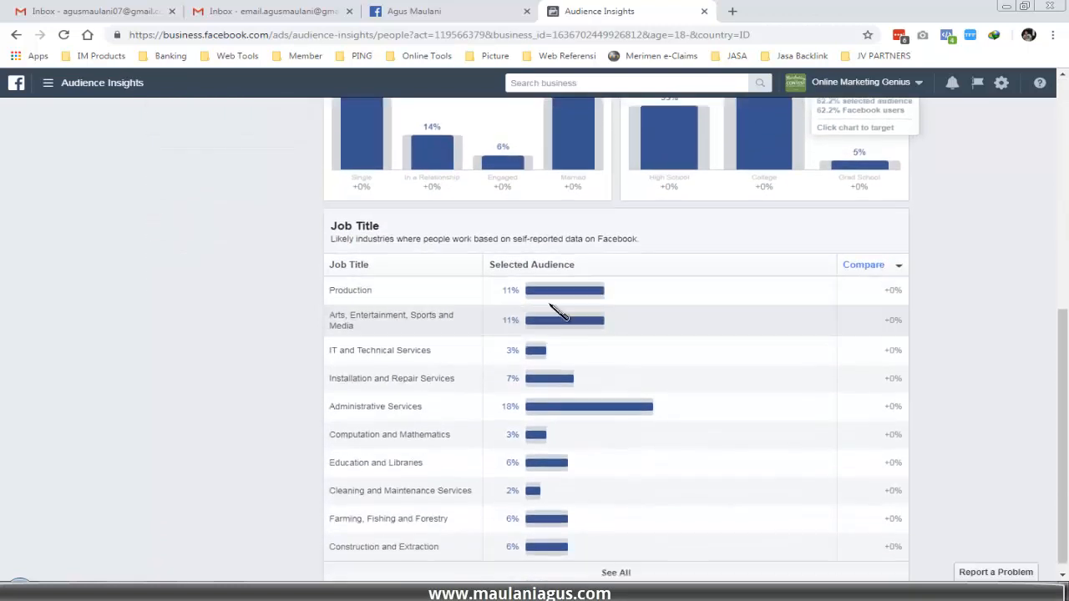
{"action": "left_click", "coordinate": [568, 266]}
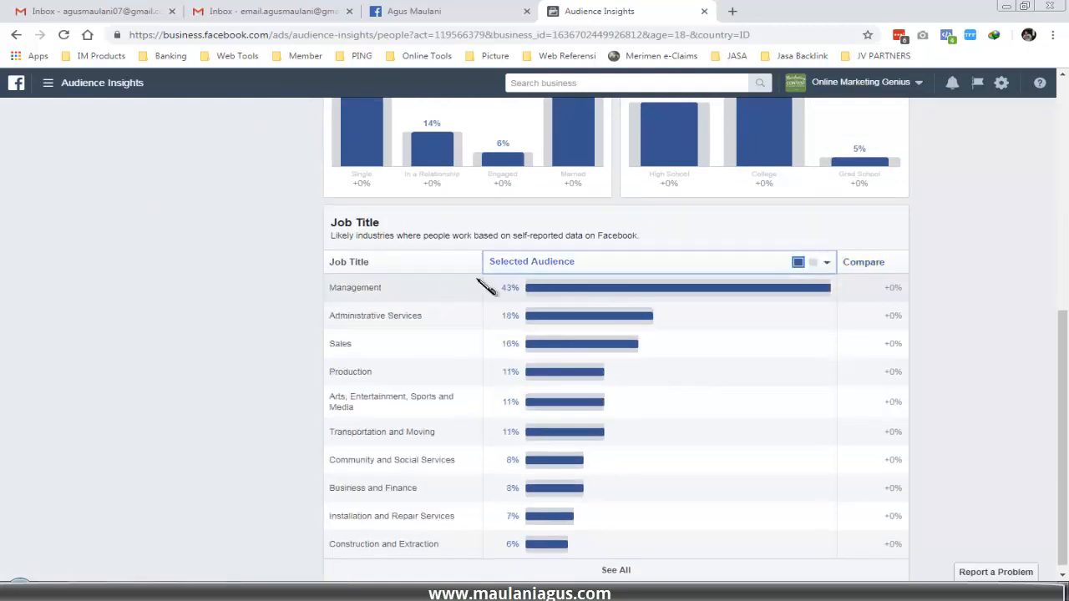
{"action": "scroll", "coordinate": [576, 334], "scroll_direction": "up", "scroll_amount": 7}
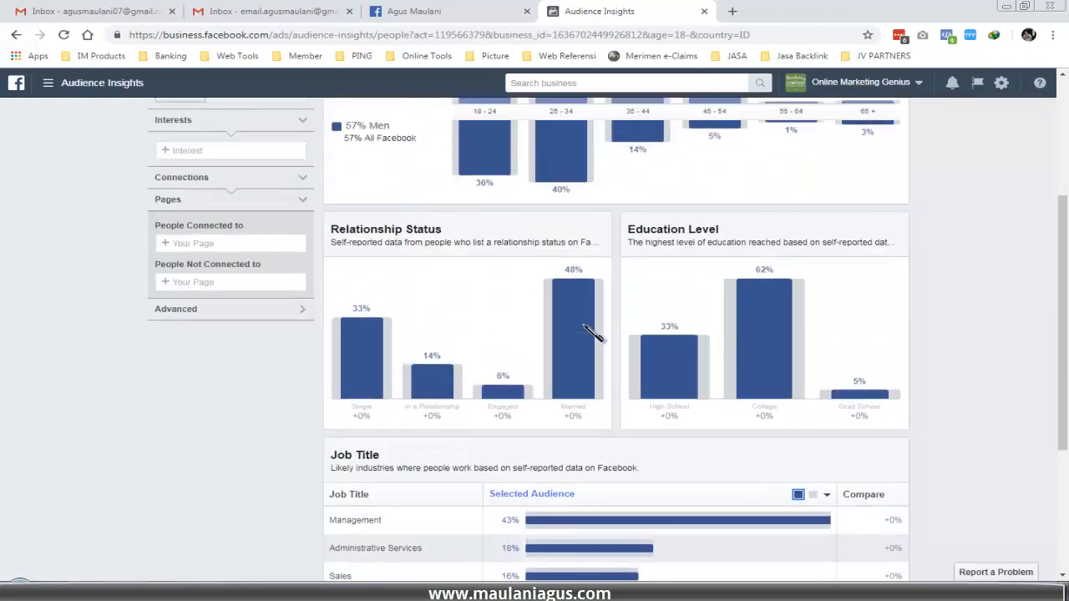
- Examine the Indonesian audience's Page Likes data, including the Top Categories list and the relevant pages table
{"action": "left_click", "coordinate": [551, 189]}
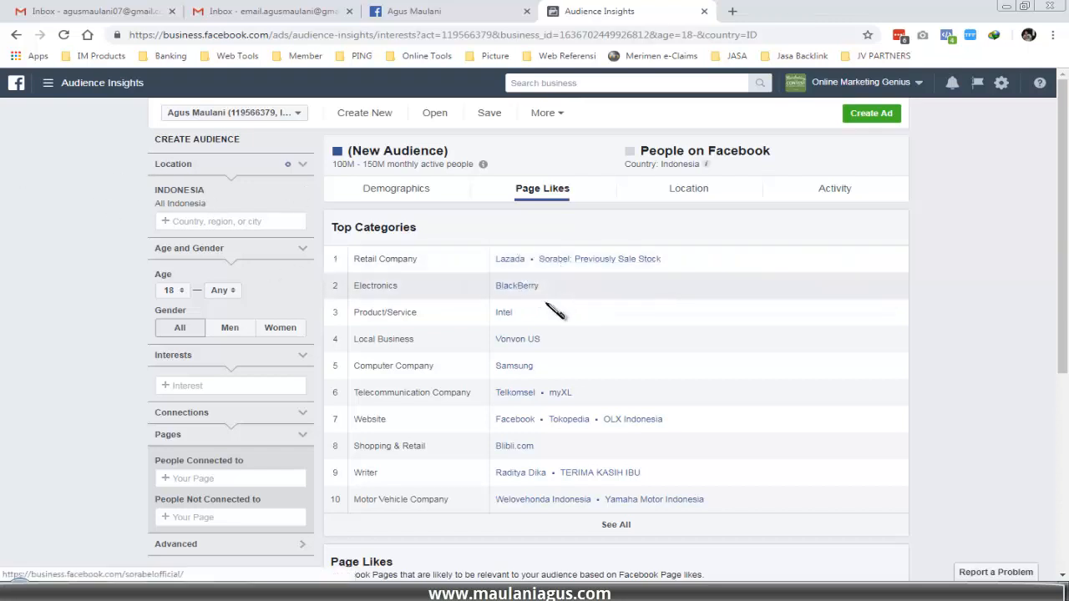
{"action": "scroll", "coordinate": [632, 339], "scroll_direction": "down", "scroll_amount": 4}
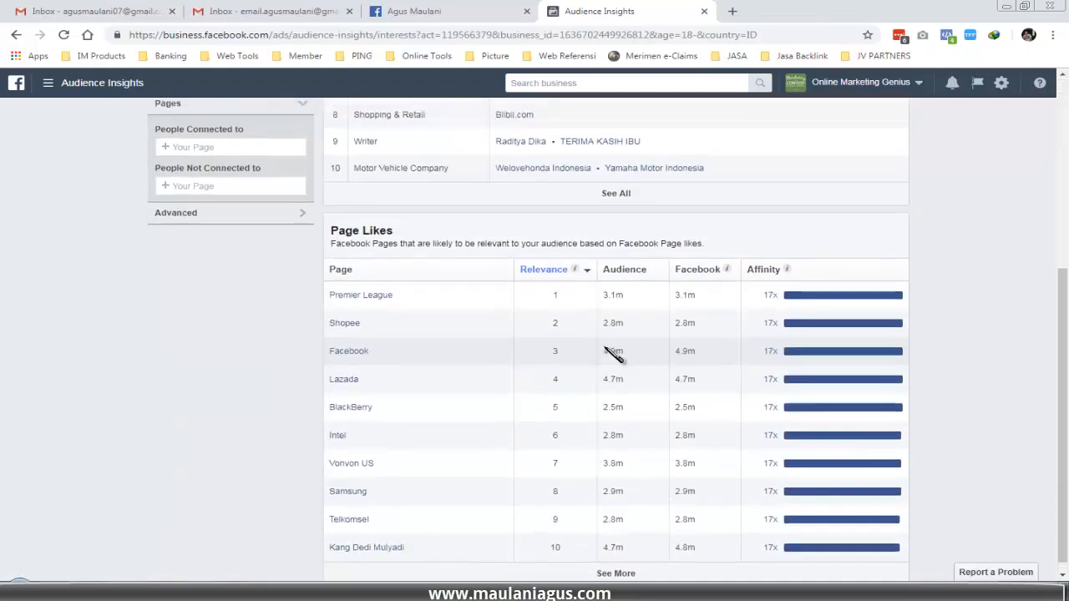
{"action": "scroll", "coordinate": [615, 353], "scroll_direction": "up", "scroll_amount": 4}
{"action": "scroll", "coordinate": [566, 333], "scroll_direction": "down", "scroll_amount": 2}
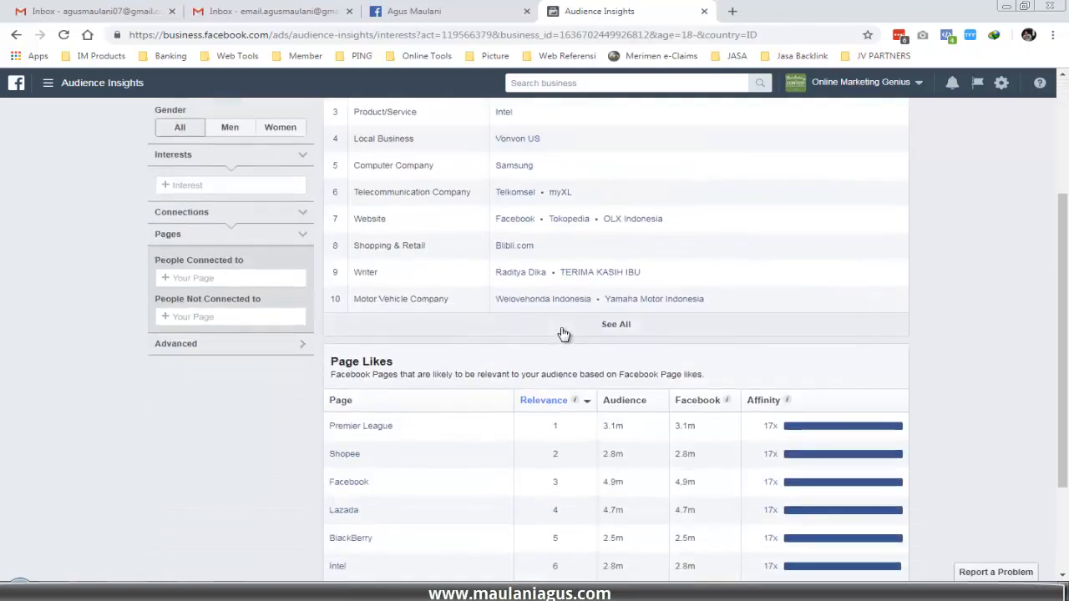
{"action": "scroll", "coordinate": [634, 275], "scroll_direction": "up", "scroll_amount": 2}
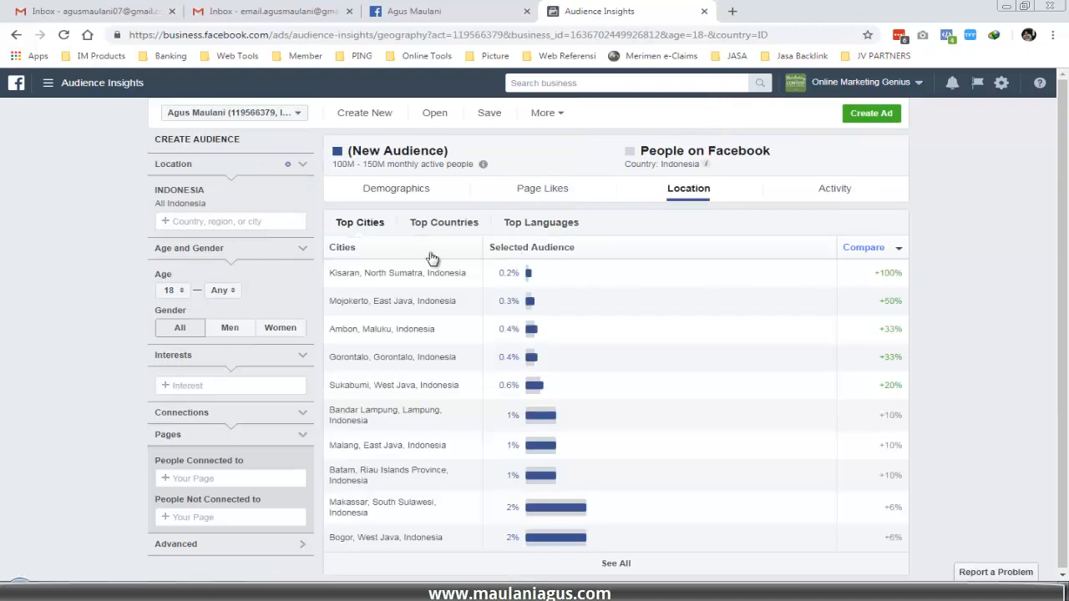
- Show Indonesia's Top Cities location breakdown, sorted by Selected Audience from highest to lowest
{"action": "left_click", "coordinate": [557, 250]}
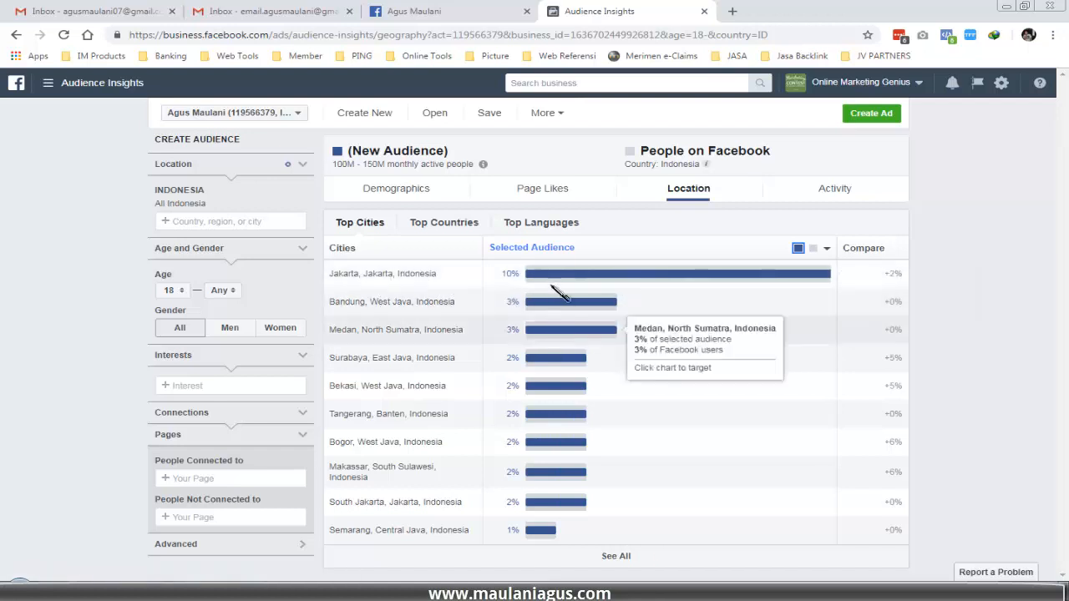
{"action": "mouse_move", "coordinate": [554, 393]}
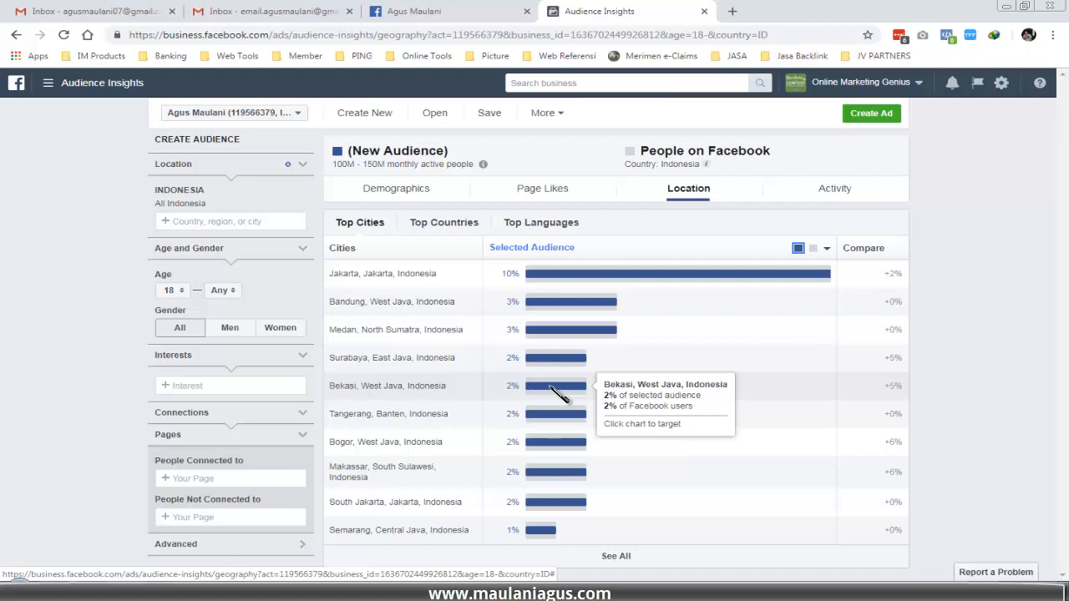
{"action": "mouse_move", "coordinate": [554, 334]}
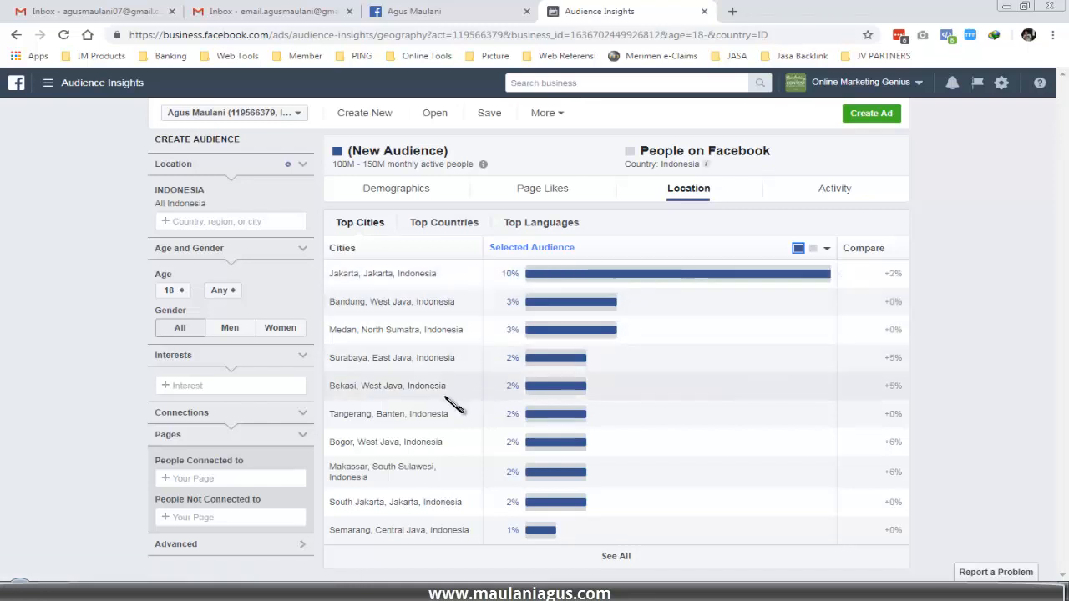
- Open the audience's Activity data and replace Indonesia with United States as the location
{"action": "left_click", "coordinate": [819, 192]}
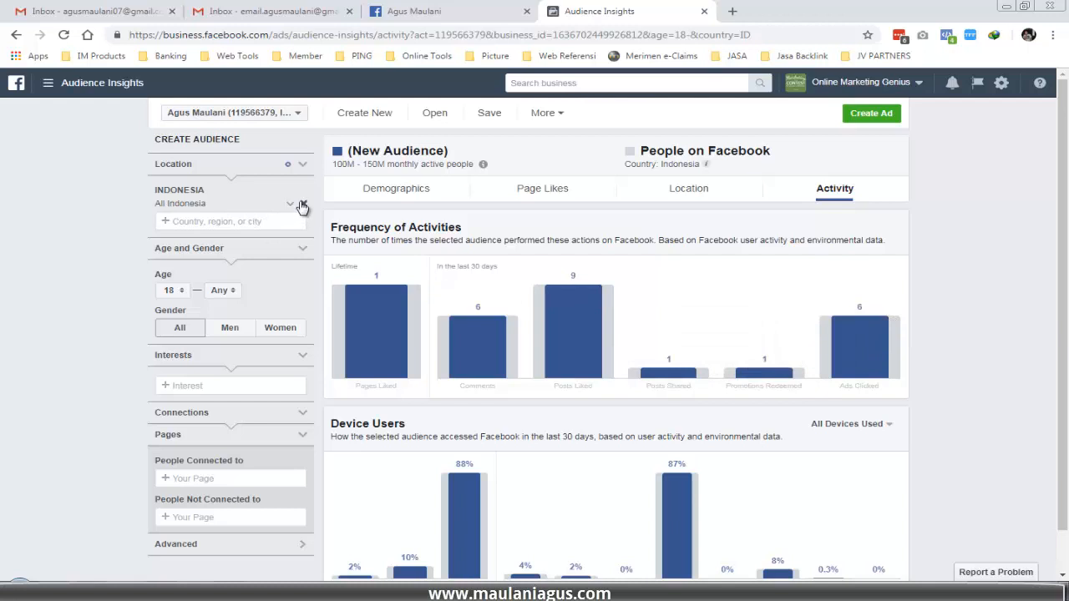
{"action": "left_click", "coordinate": [302, 205]}
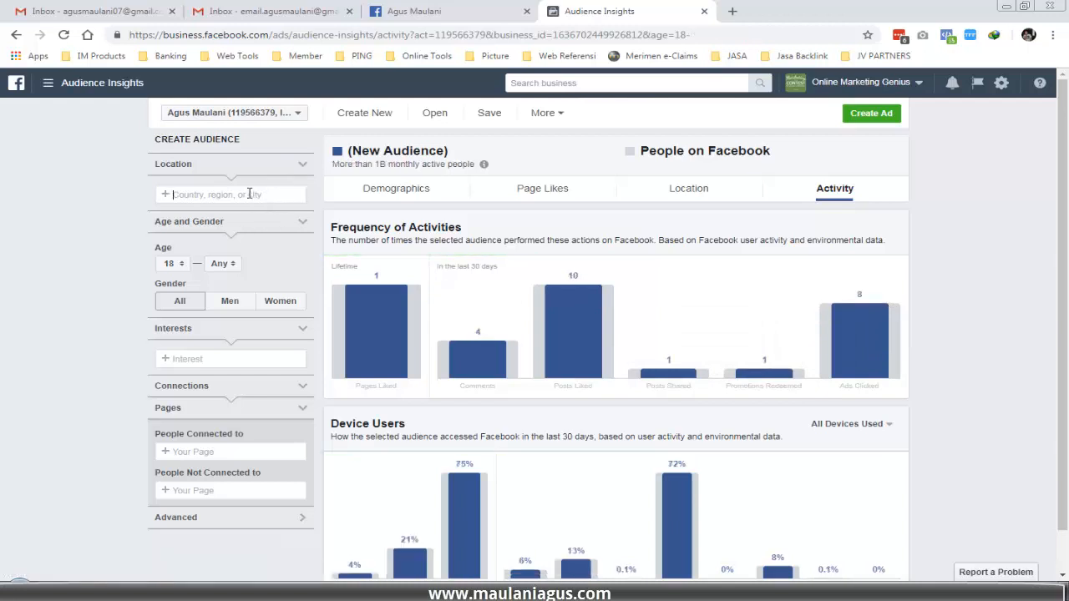
{"action": "type", "text": "united stat"}
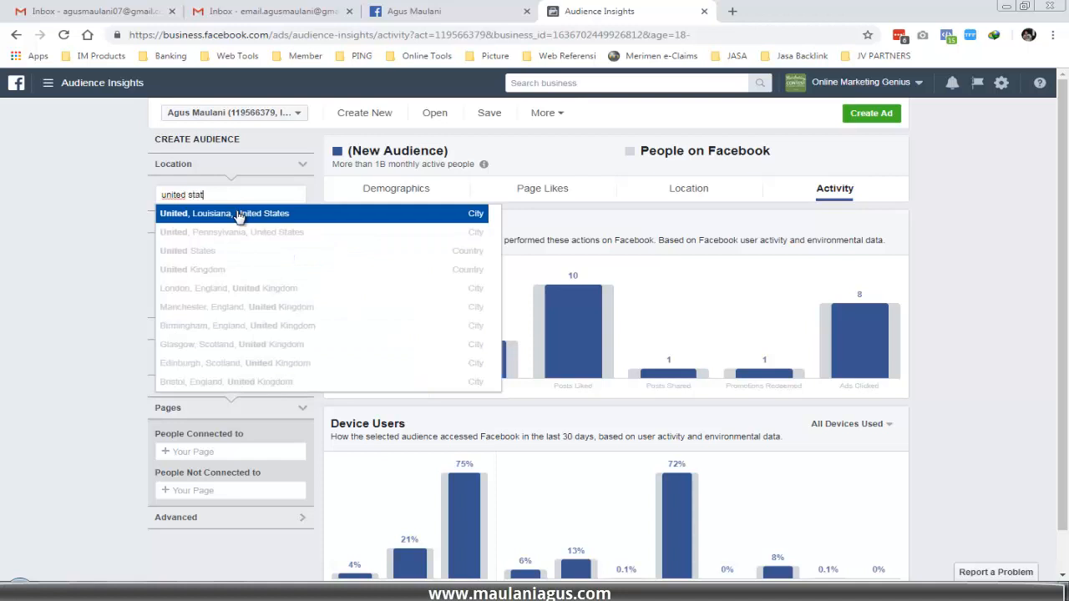
{"action": "left_click", "coordinate": [239, 215]}
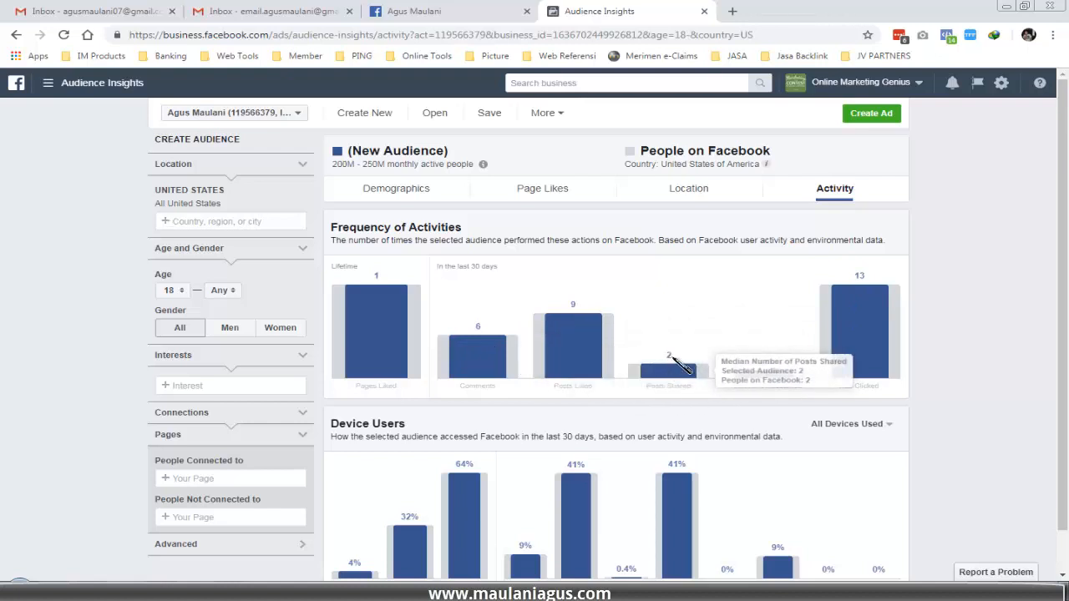
- Switch the Device Users chart to Primary Devices and review the United States audience's device usage
{"action": "scroll", "coordinate": [718, 405], "scroll_direction": "down", "scroll_amount": 1}
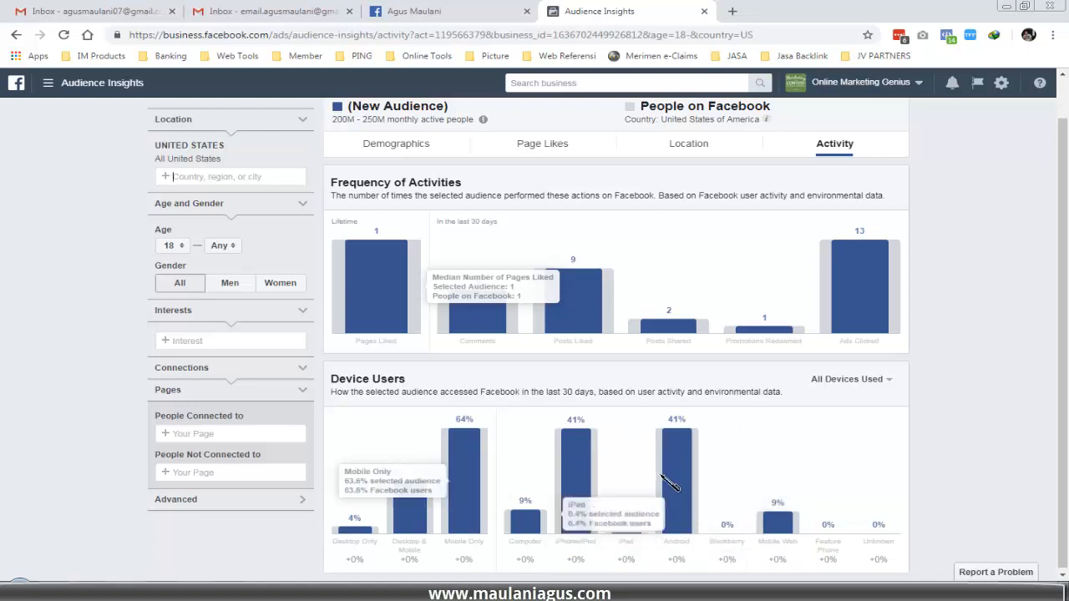
{"action": "left_click", "coordinate": [883, 380]}
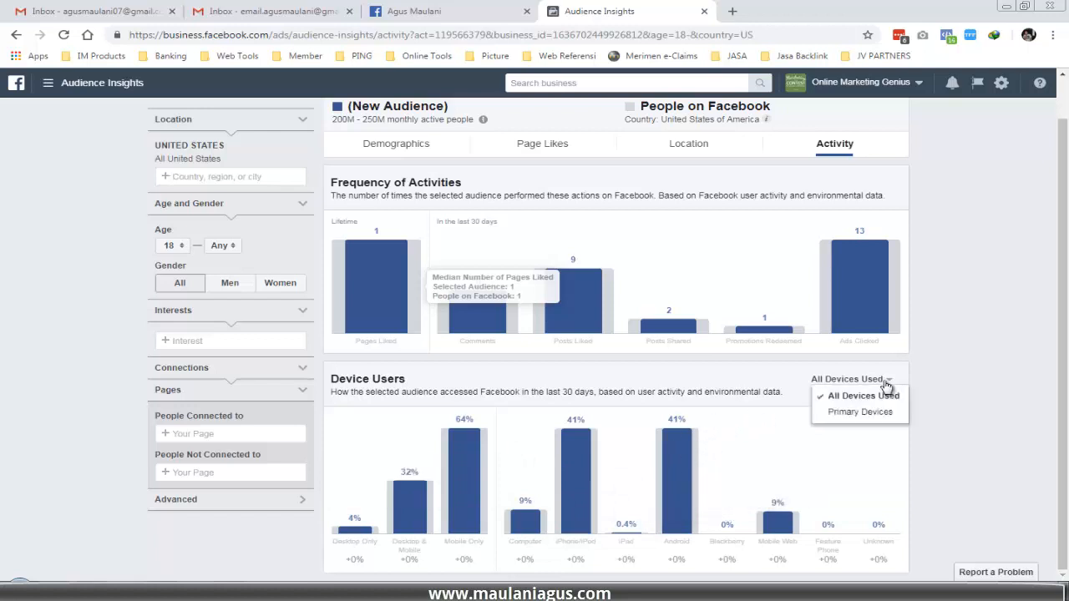
{"action": "left_click", "coordinate": [864, 412]}
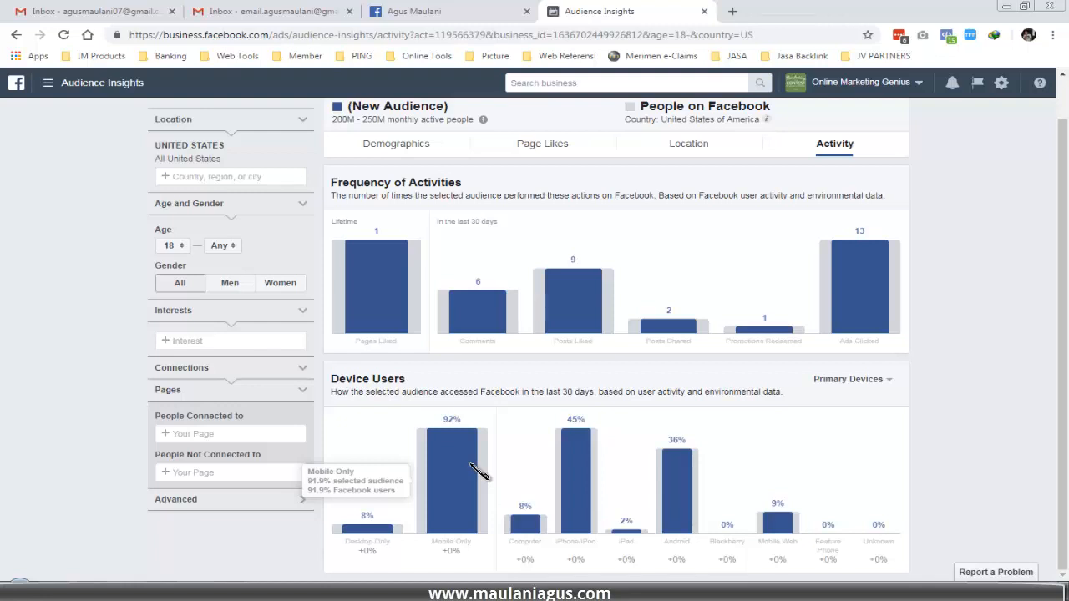
{"action": "scroll", "coordinate": [740, 453], "scroll_direction": "down", "scroll_amount": 1}
{"action": "scroll", "coordinate": [768, 441], "scroll_direction": "up", "scroll_amount": 2}
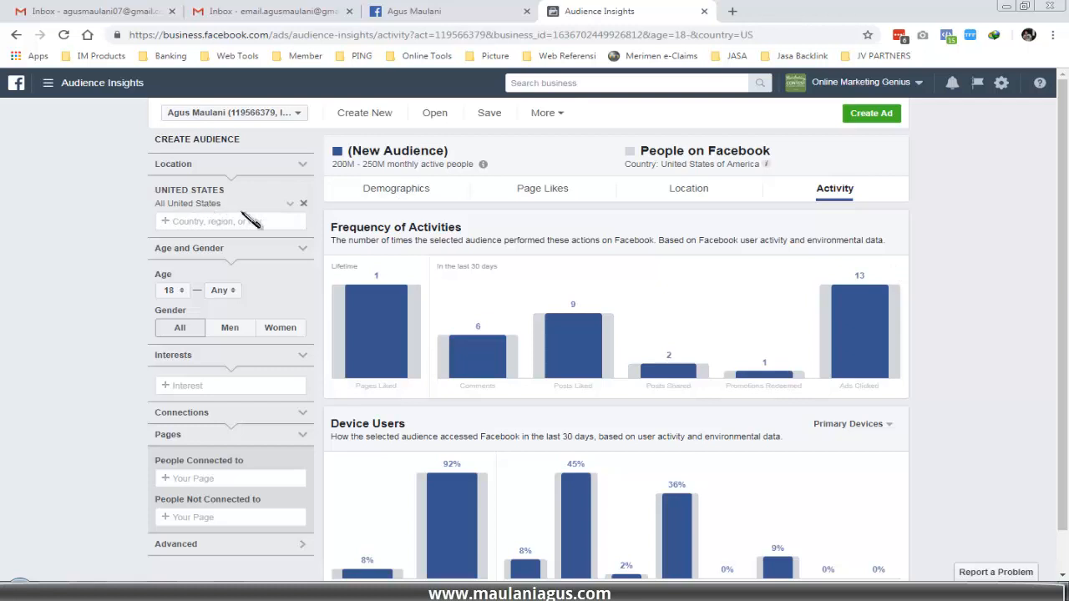
- Open Notepad and write the sample product niche "Alat alat GOLF" in a blank note
{"action": "left_click", "coordinate": [198, 385]}
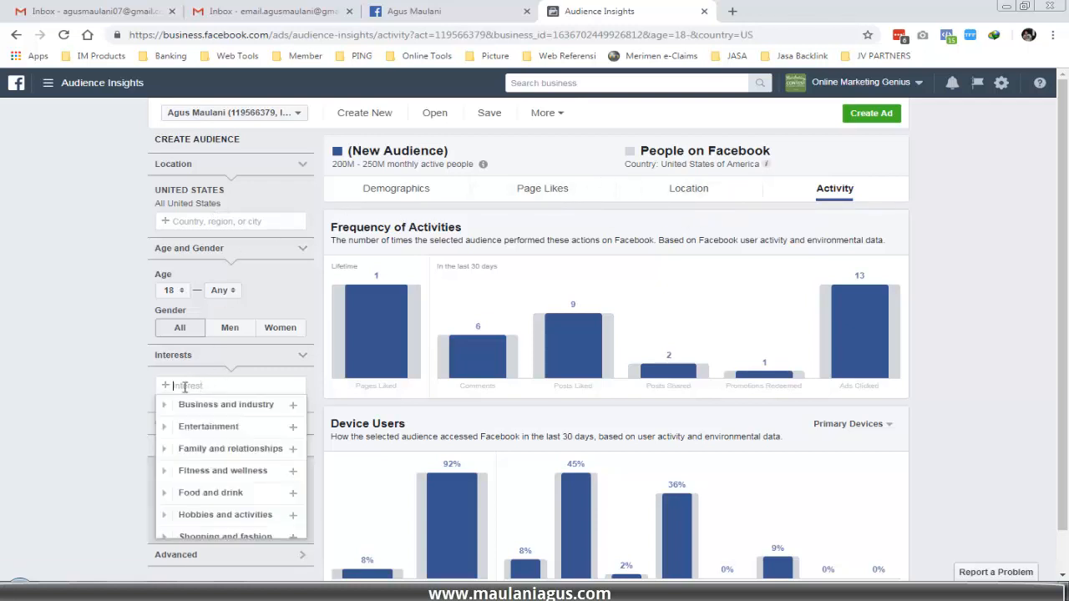
{"action": "key", "text": "super"}
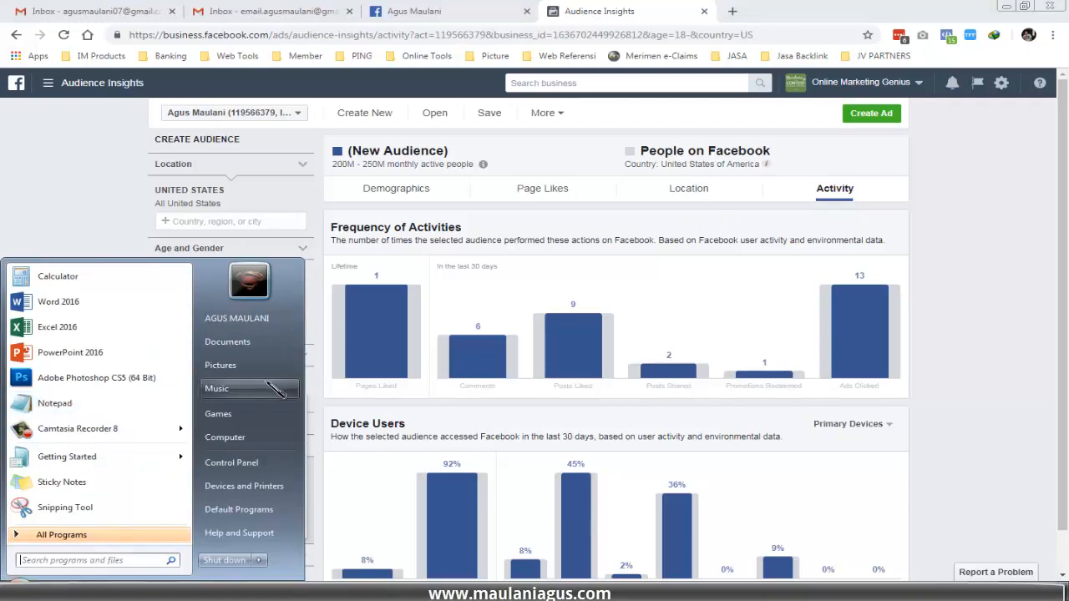
{"action": "left_click", "coordinate": [81, 410]}
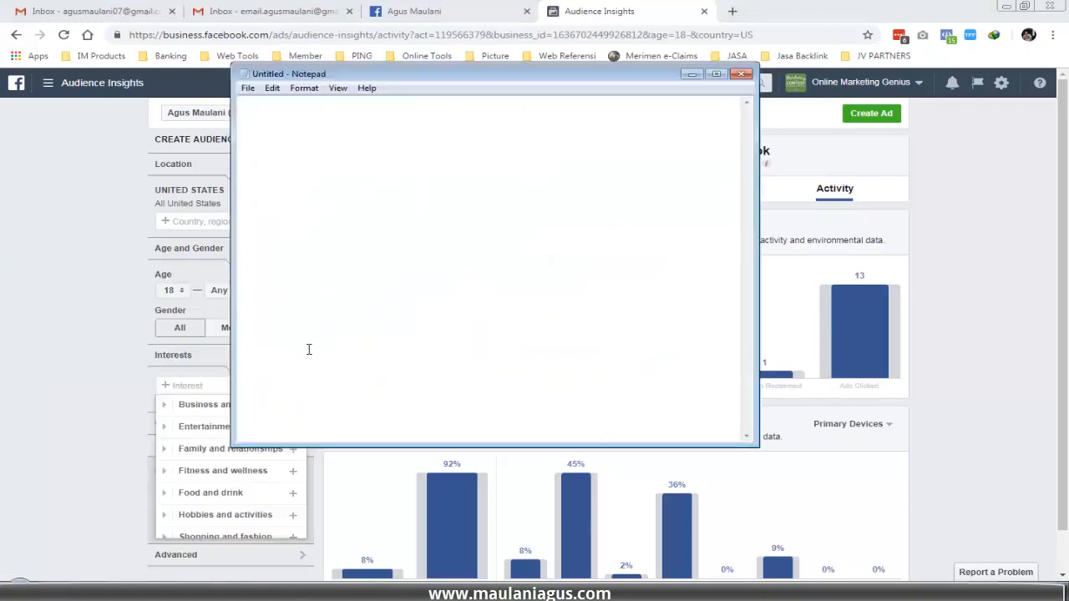
{"action": "type", "text": "Perlata"}
{"action": "key", "text": "BackSpace"}
{"action": "key", "text": "BackSpace"}
{"action": "key", "text": "BackSpace"}
{"action": "key", "text": "BackSpace"}
{"action": "key", "text": "BackSpace"}
{"action": "key", "text": "BackSpace"}
{"action": "key", "text": "BackSpace"}
{"action": "type", "text": "Alata"}
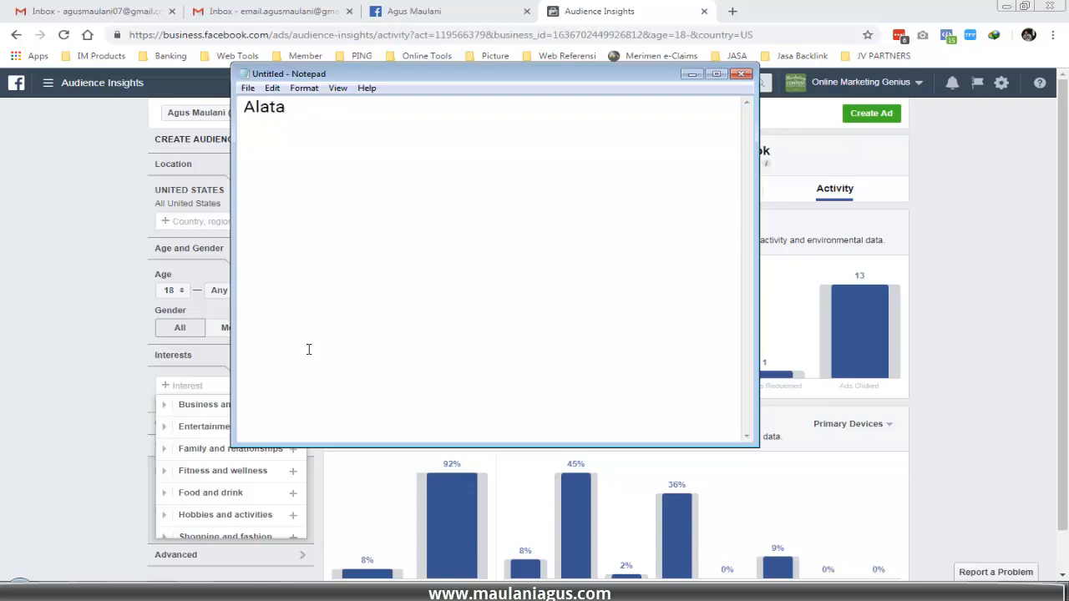
{"action": "key", "text": "BackSpace"}
{"action": "type", "text": "alata"}
{"action": "key", "text": "BackSpace"}
{"action": "type", "text": "GOLF"}
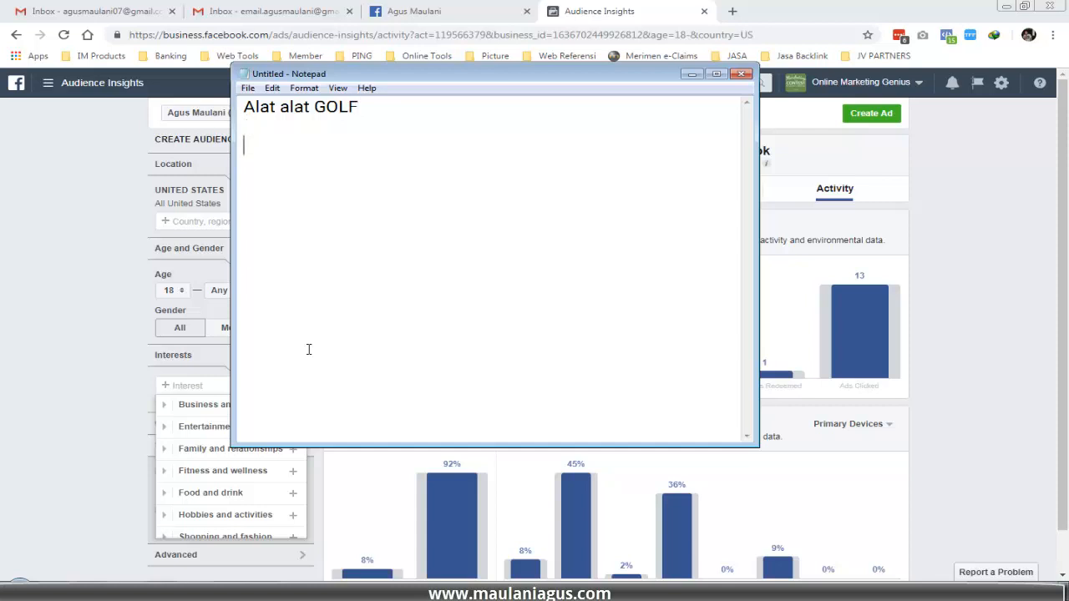
- Back in Audience Insights, add the sports interest Golf to the United States audience and show its Page Likes data
{"action": "key", "text": "alt+Tab"}
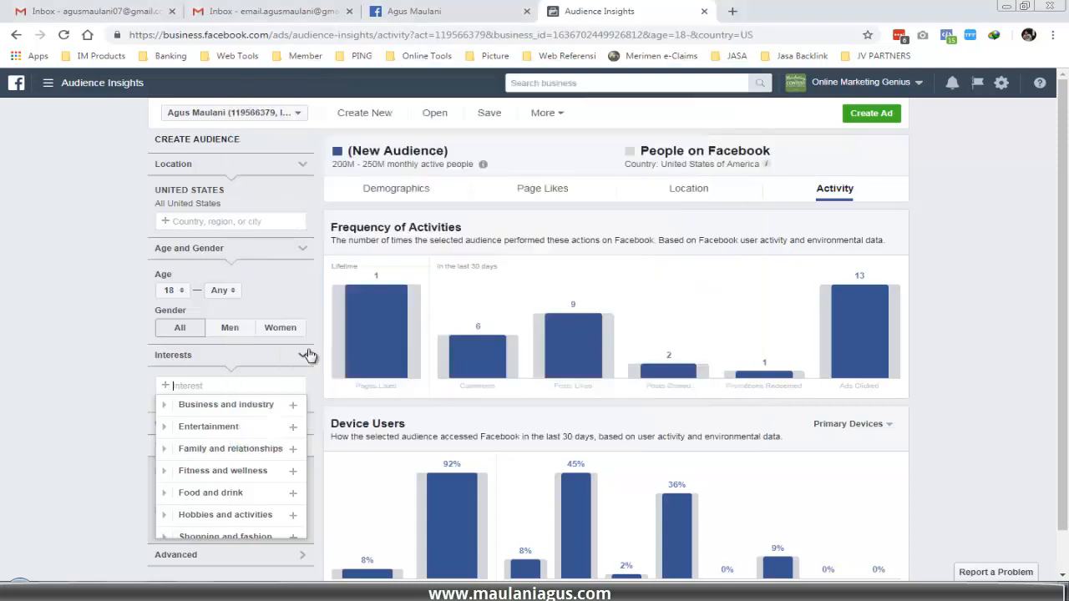
{"action": "left_click", "coordinate": [130, 380]}
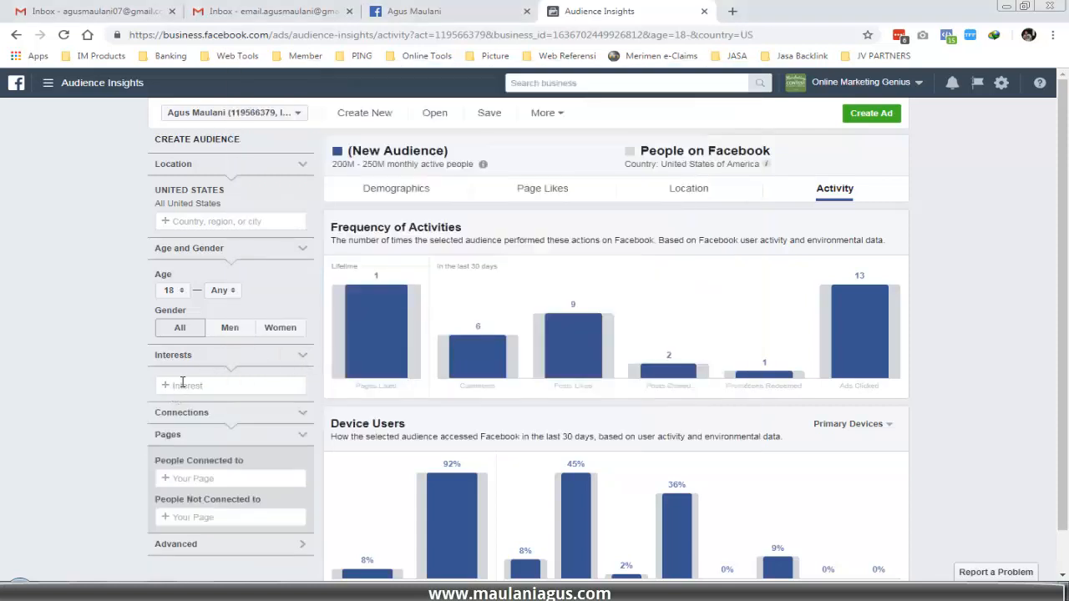
{"action": "left_click", "coordinate": [182, 384]}
{"action": "type", "text": "golf"}
{"action": "left_click", "coordinate": [190, 406]}
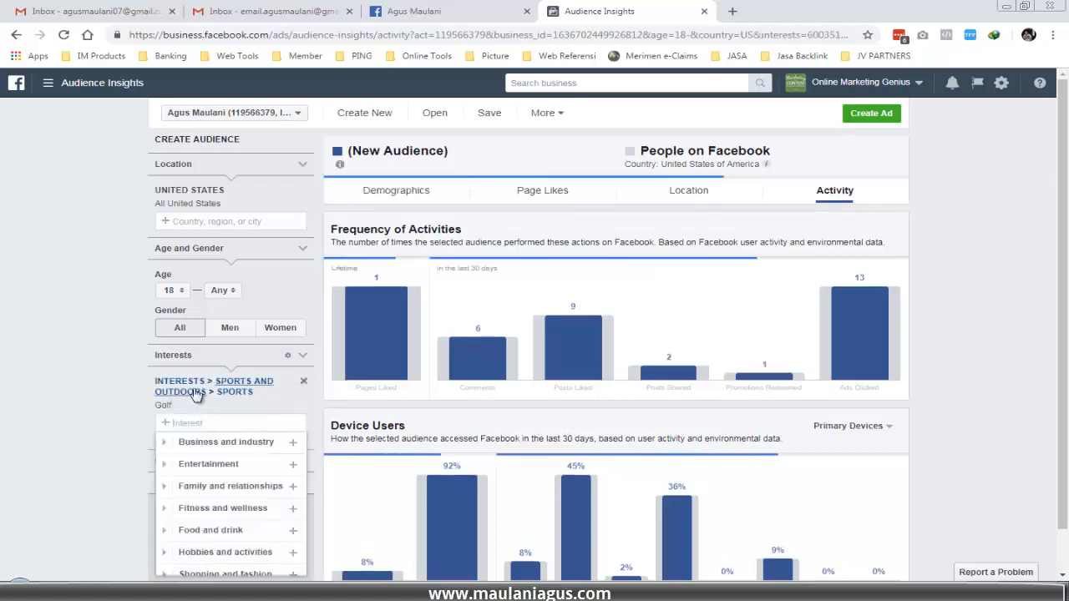
{"action": "left_click", "coordinate": [521, 194]}
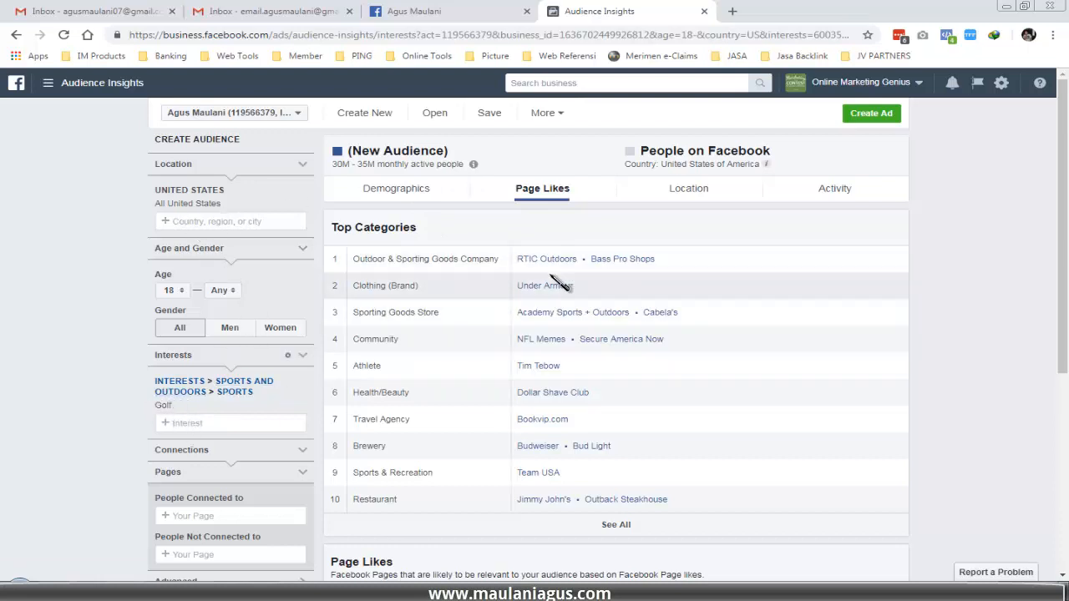
- Switch to the Notepad note and add the list lines "1. Post you like" and "2. Post you comment" below the niche
{"action": "scroll", "coordinate": [742, 444], "scroll_direction": "down", "scroll_amount": 3}
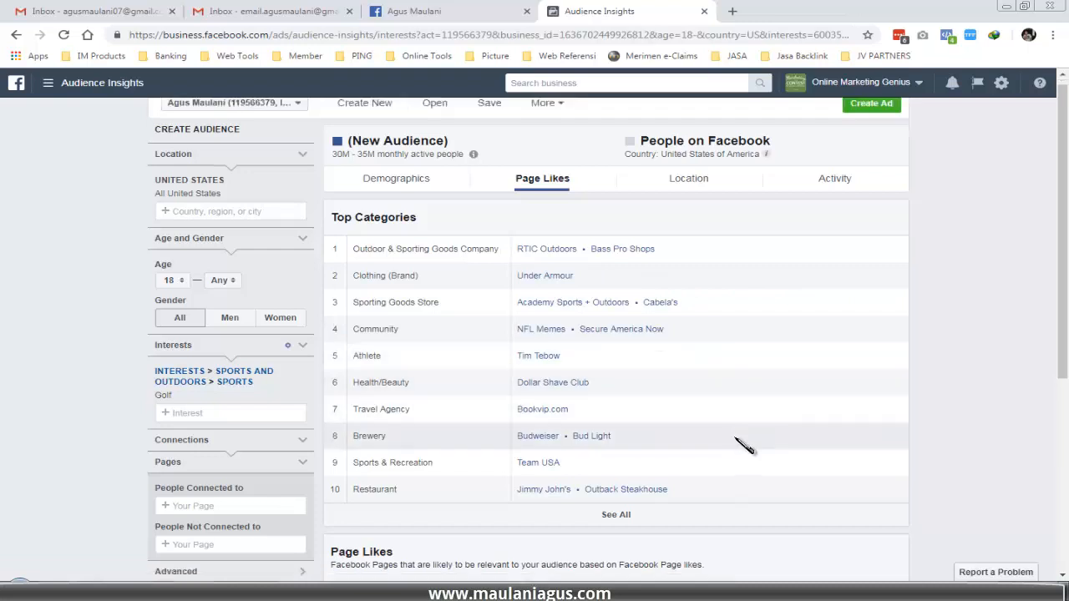
{"action": "scroll", "coordinate": [742, 444], "scroll_direction": "up", "scroll_amount": 3}
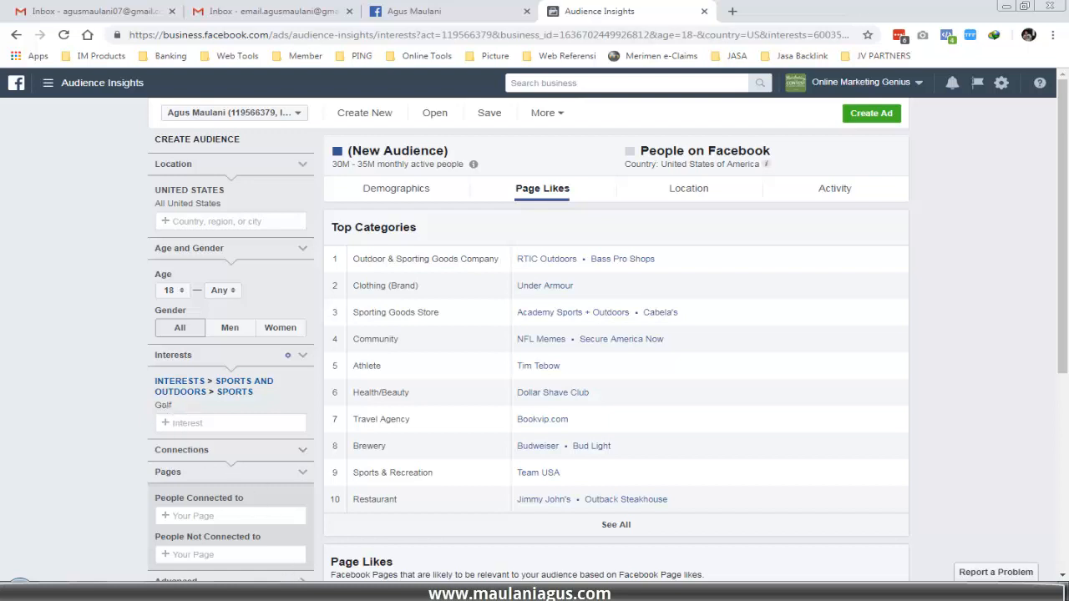
{"action": "left_click", "coordinate": [284, 578]}
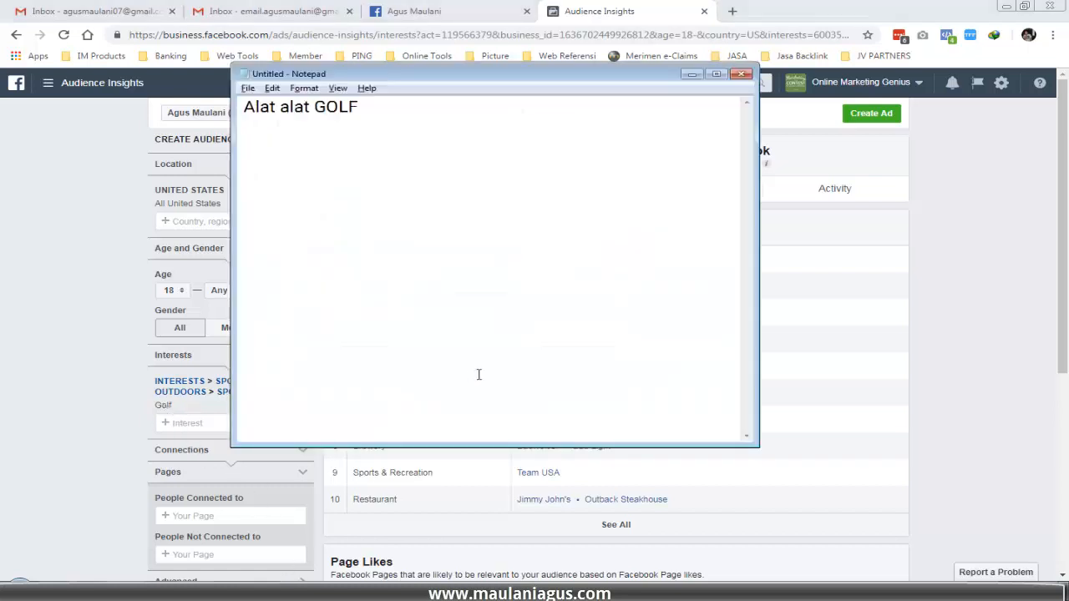
{"action": "type", "text": "1. Post"}
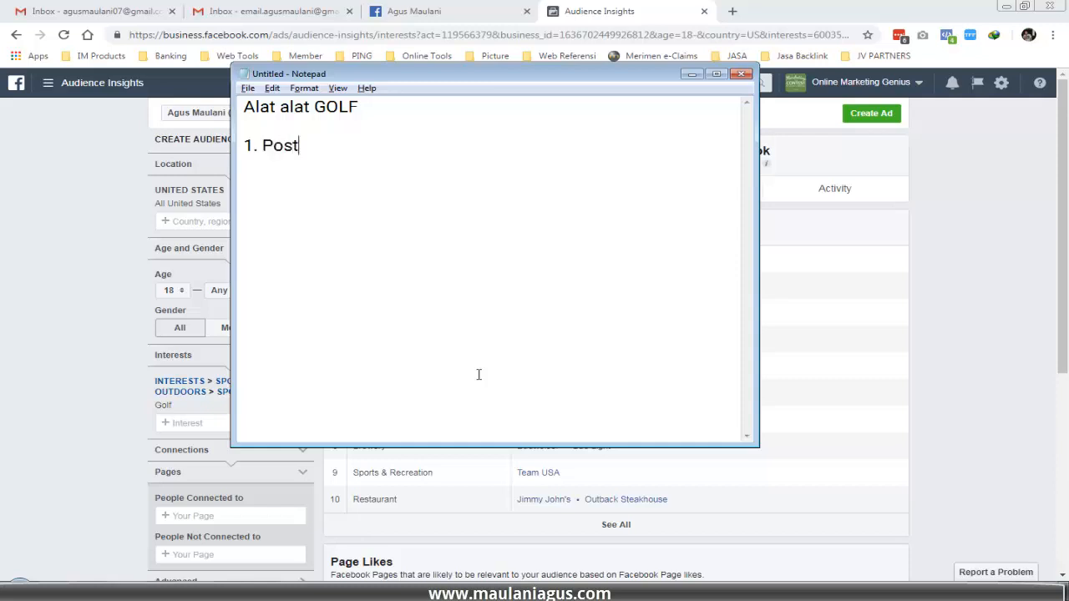
{"action": "type", "text": " Like"}
{"action": "key", "text": "BackSpace"}
{"action": "key", "text": "BackSpace"}
{"action": "key", "text": "BackSpace"}
{"action": "key", "text": "BackSpace"}
{"action": "type", "text": "you like"}
{"action": "key", "text": "Return"}
{"action": "type", "text": "2. Po"}
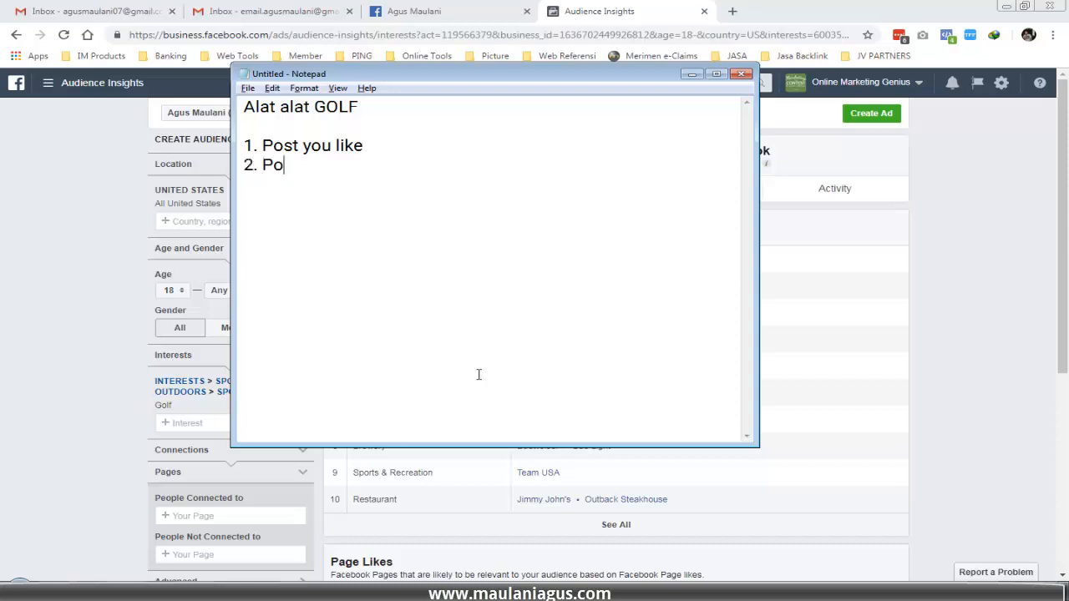
{"action": "type", "text": "st you comment"}
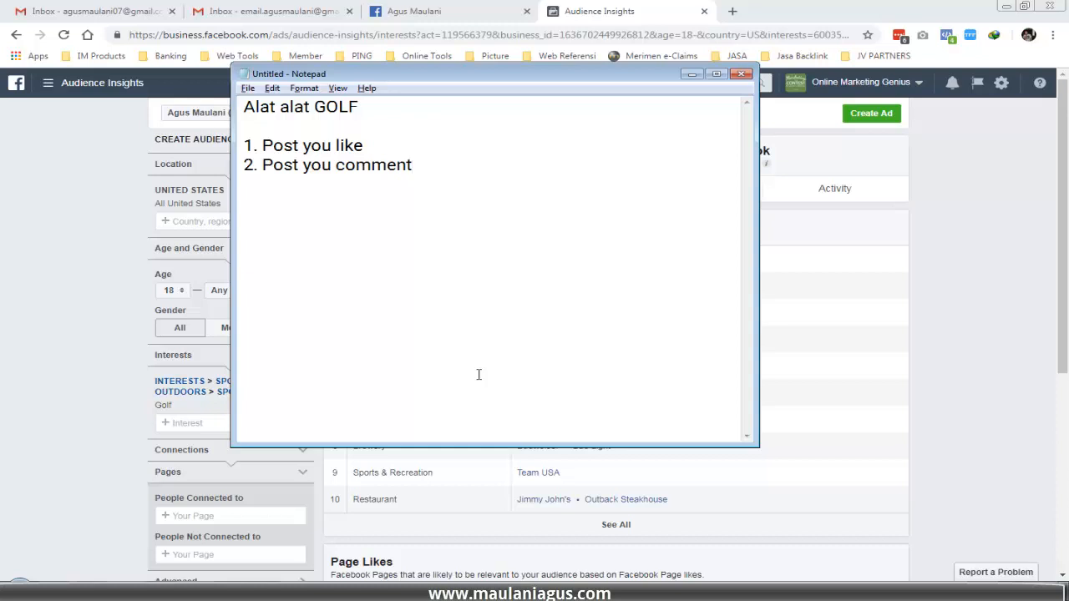
- Add the line "4. Video you watched" to the list in the note
{"action": "key", "text": "Return"}
{"action": "type", "text": "4"}
{"action": "type", "text": ". "}
{"action": "type", "text": "Vdieo"}
{"action": "key", "text": "BackSpace"}
{"action": "key", "text": "BackSpace"}
{"action": "key", "text": "BackSpace"}
{"action": "key", "text": "BackSpace"}
{"action": "type", "text": "idoe"}
{"action": "key", "text": "BackSpace"}
{"action": "key", "text": "BackSpace"}
{"action": "type", "text": "eo you"}
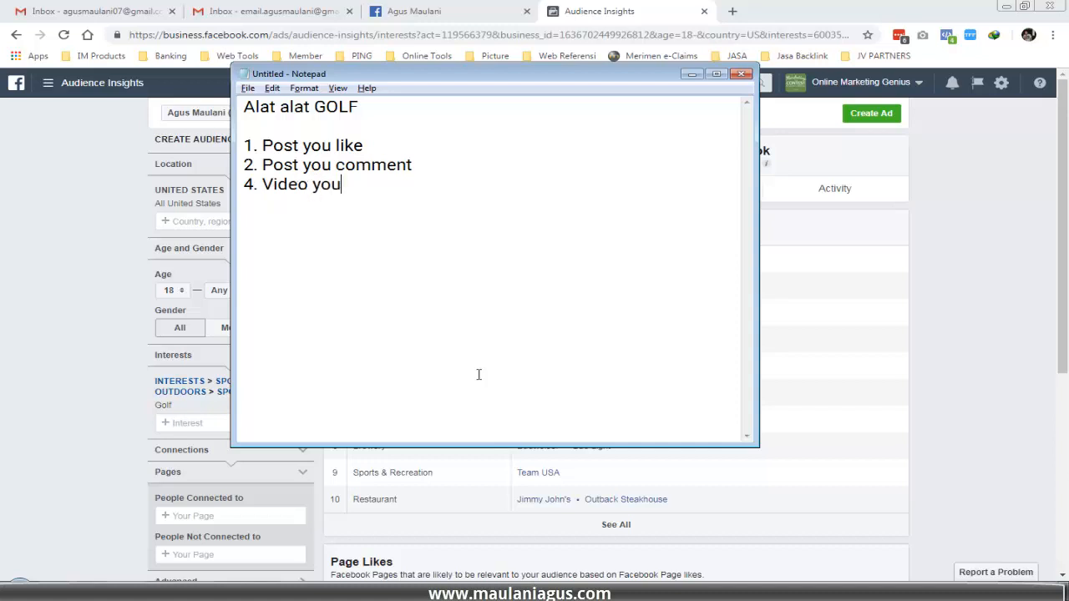
{"action": "type", "text": " watched"}
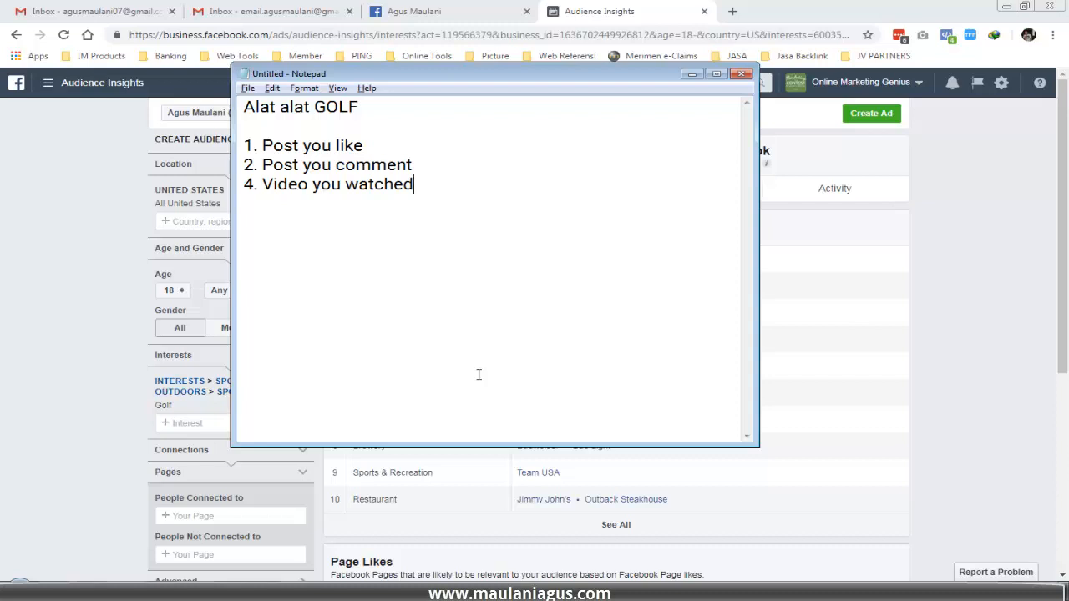
- Add the line "5. Page you like" to the list and leave a blank line below it
{"action": "key", "text": "Return"}
{"action": "key", "text": "BackSpace"}
{"action": "type", "text": "5. Page you l"}
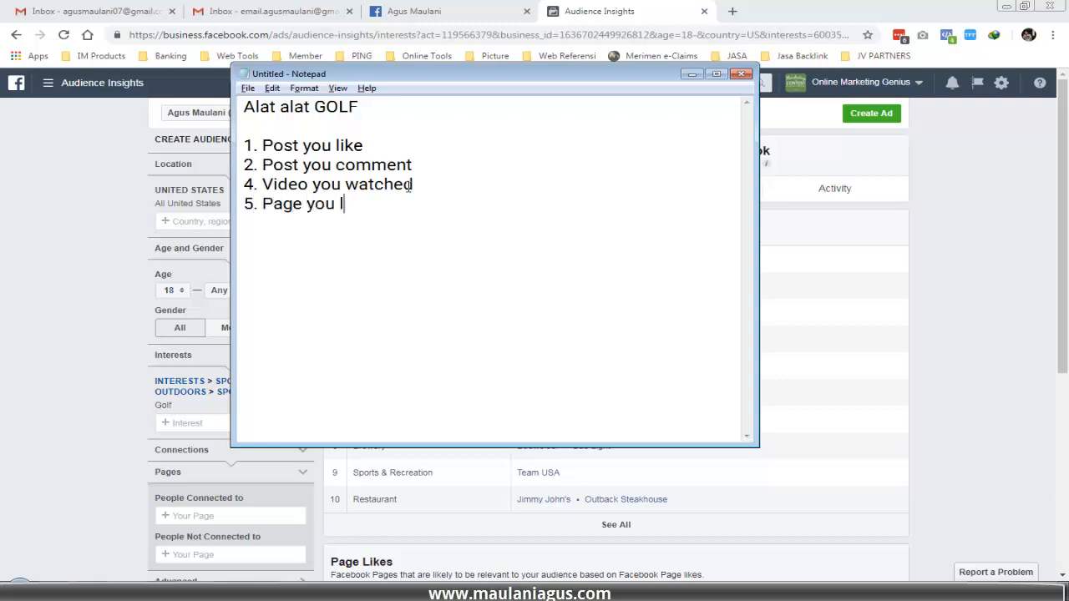
{"action": "type", "text": "ike"}
{"action": "key", "text": "Return"}
{"action": "key", "text": "Return"}
- Check the golf audience size in Audience Insights and record it in the Notepad note as "interest GOLF : 35M"
{"action": "left_click", "coordinate": [112, 279]}
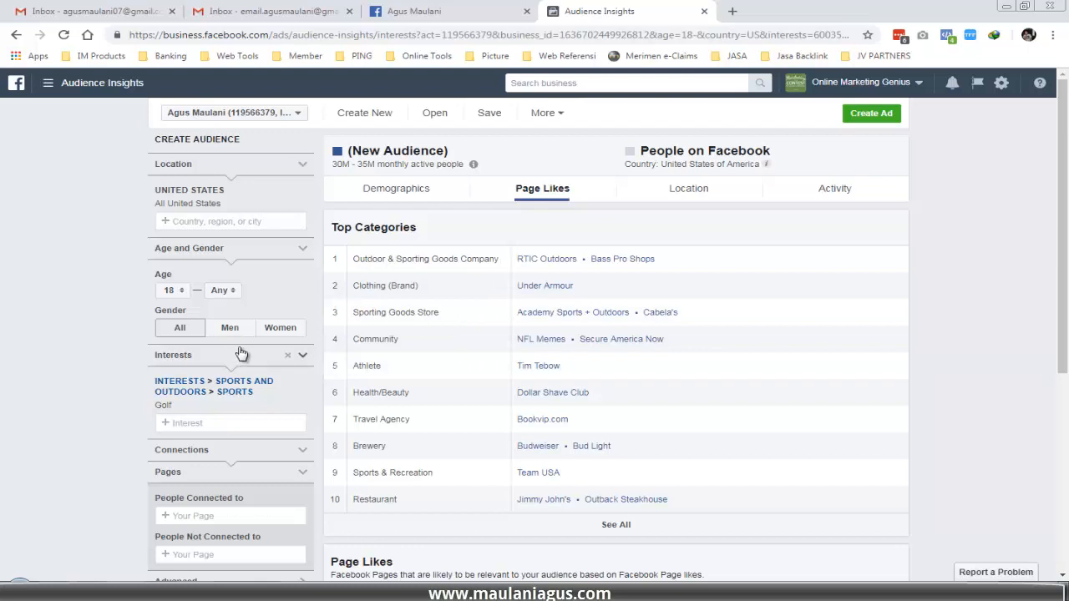
{"action": "left_click", "coordinate": [294, 593]}
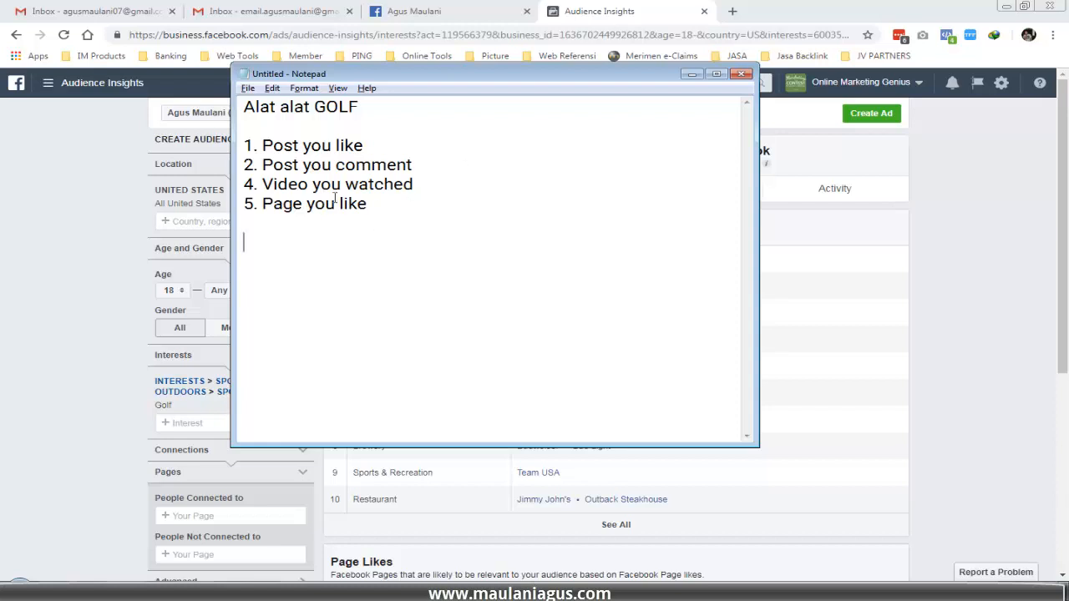
{"action": "left_click", "coordinate": [55, 273]}
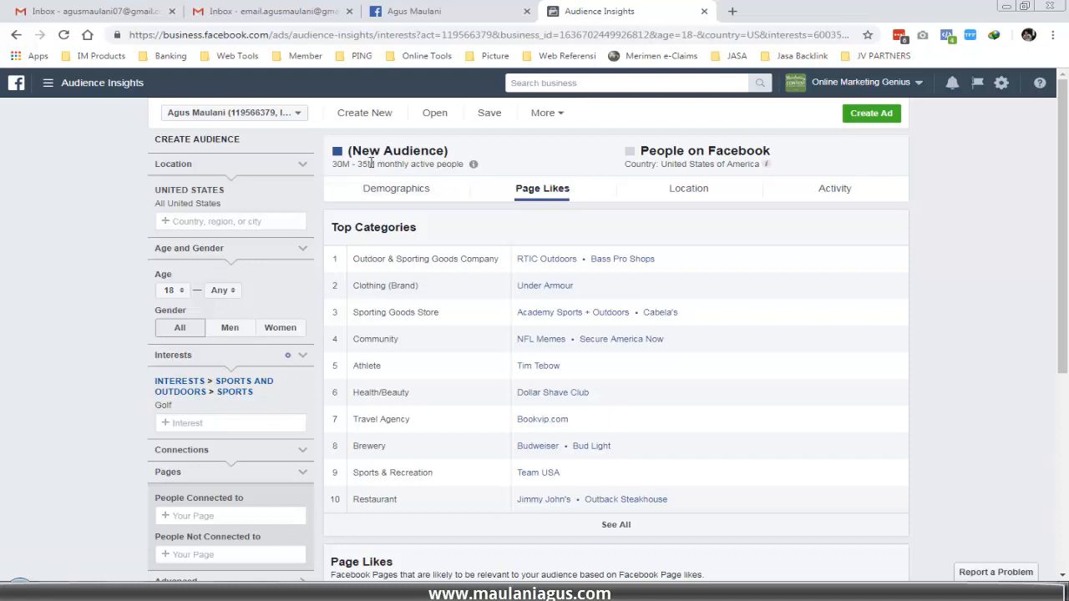
{"action": "left_click", "coordinate": [275, 592]}
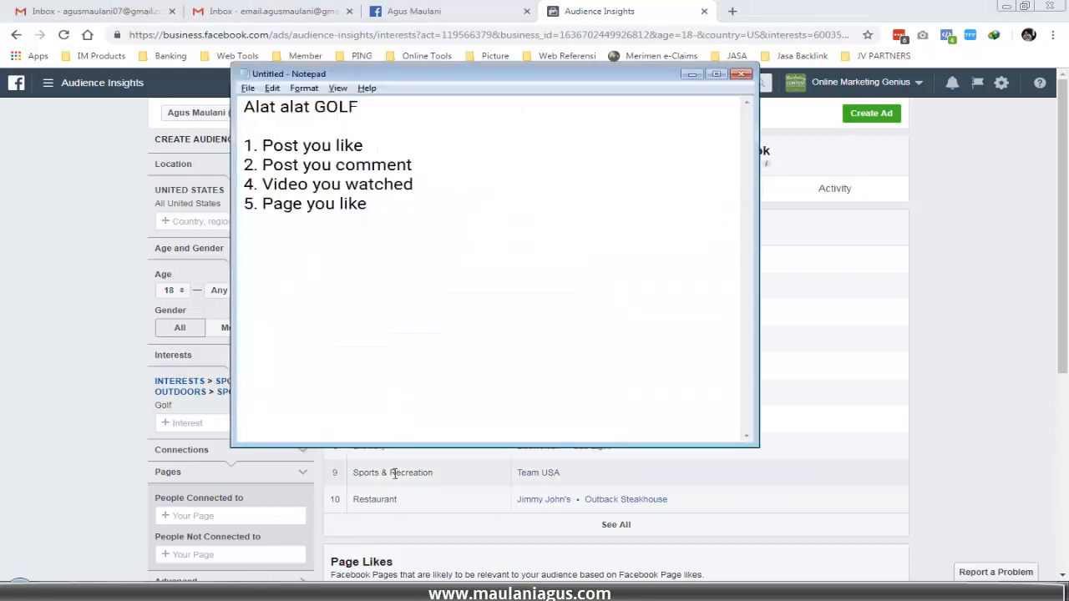
{"action": "type", "text": "interest GOLF "}
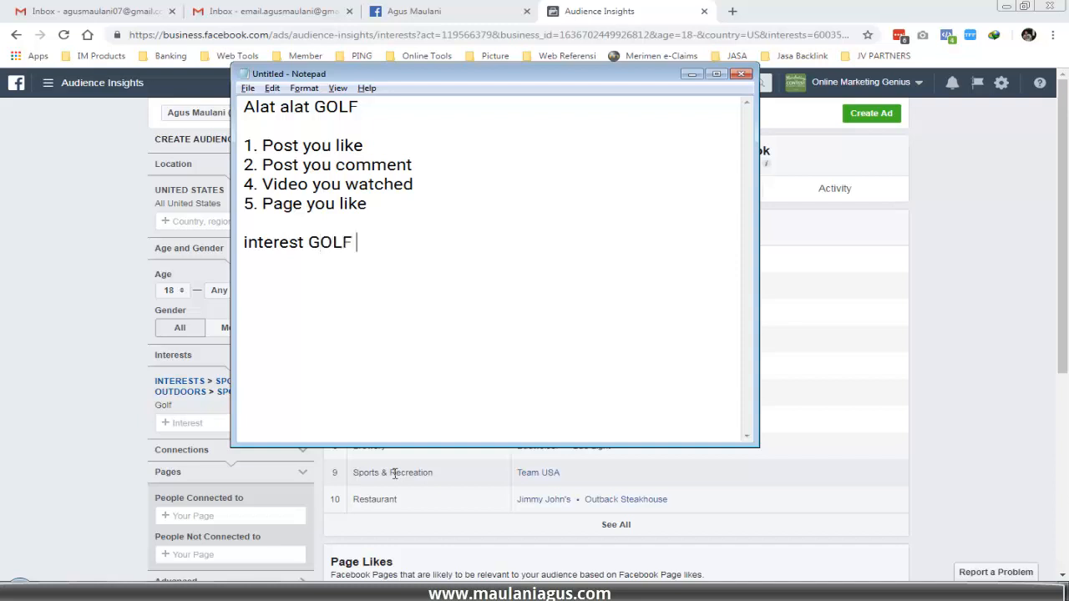
{"action": "type", "text": ":"}
{"action": "left_click", "coordinate": [395, 473]}
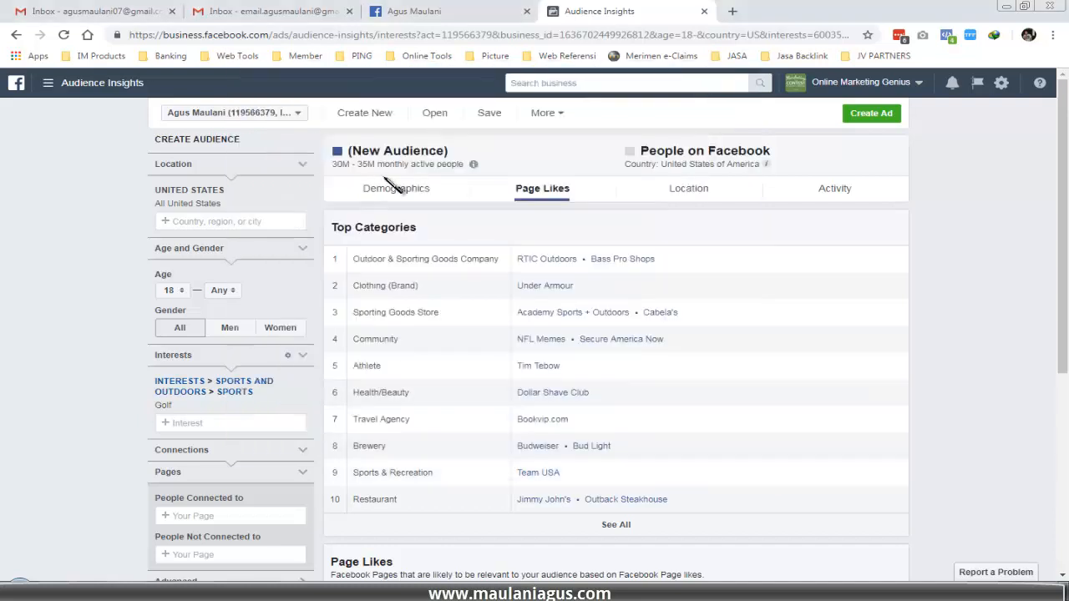
{"action": "key", "text": "alt+Tab"}
{"action": "type", "text": "35M"}
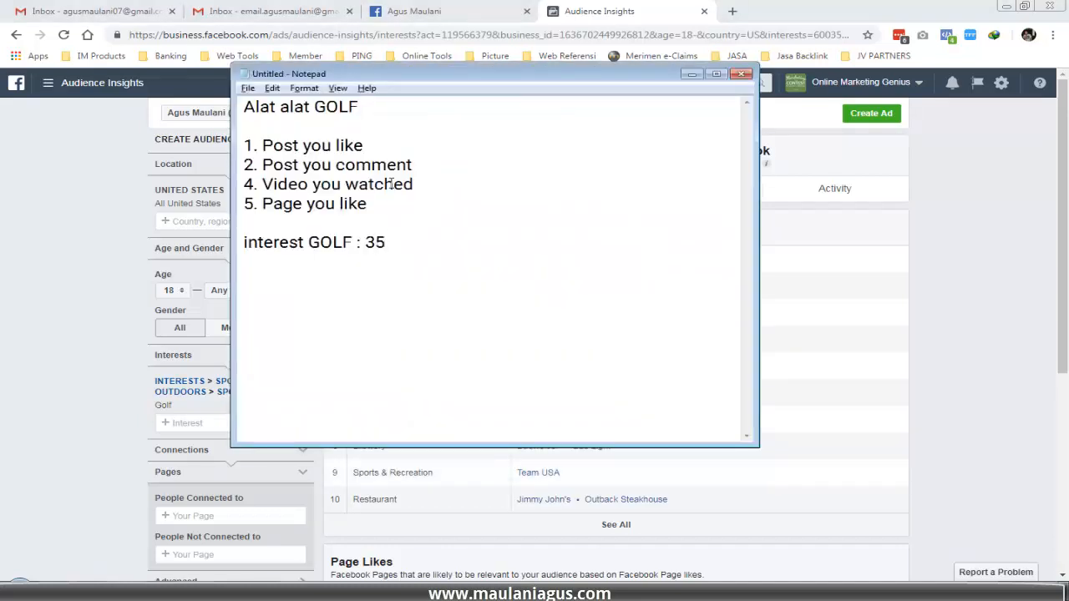
{"action": "key", "text": "Return"}
{"action": "key", "text": "Return"}
- Add the heading "Who they follow (public figure/guru/ coach/)" below the golf interest line in the note
{"action": "left_click", "coordinate": [582, 213]}
{"action": "left_click", "coordinate": [552, 232]}
{"action": "type", "text": "Who they fo"}
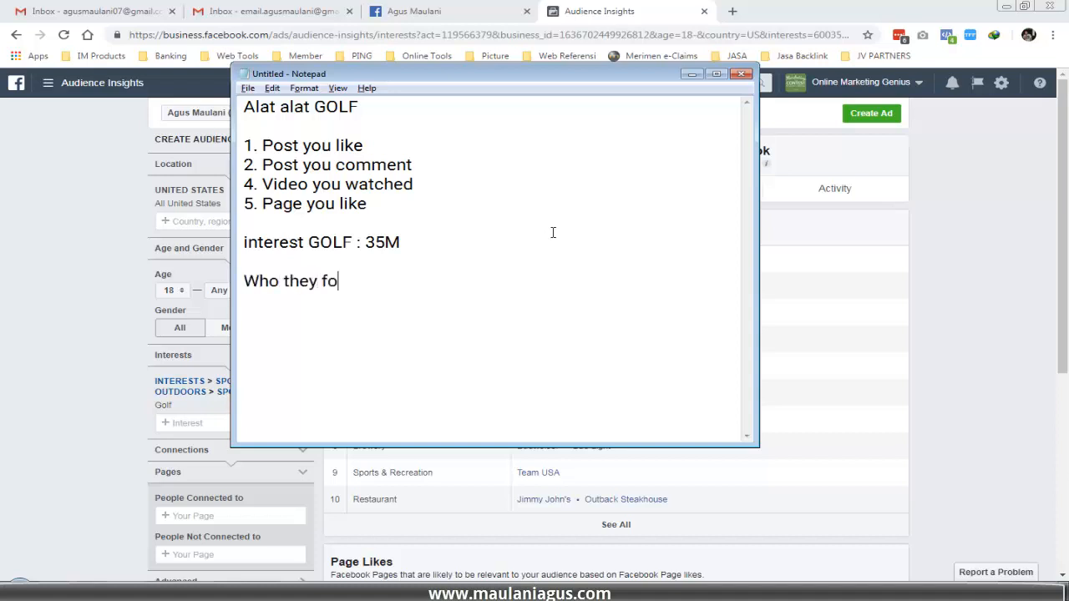
{"action": "type", "text": "llow"}
{"action": "type", "text": "(pug"}
{"action": "key", "text": "BackSpace"}
{"action": "type", "text": "b"}
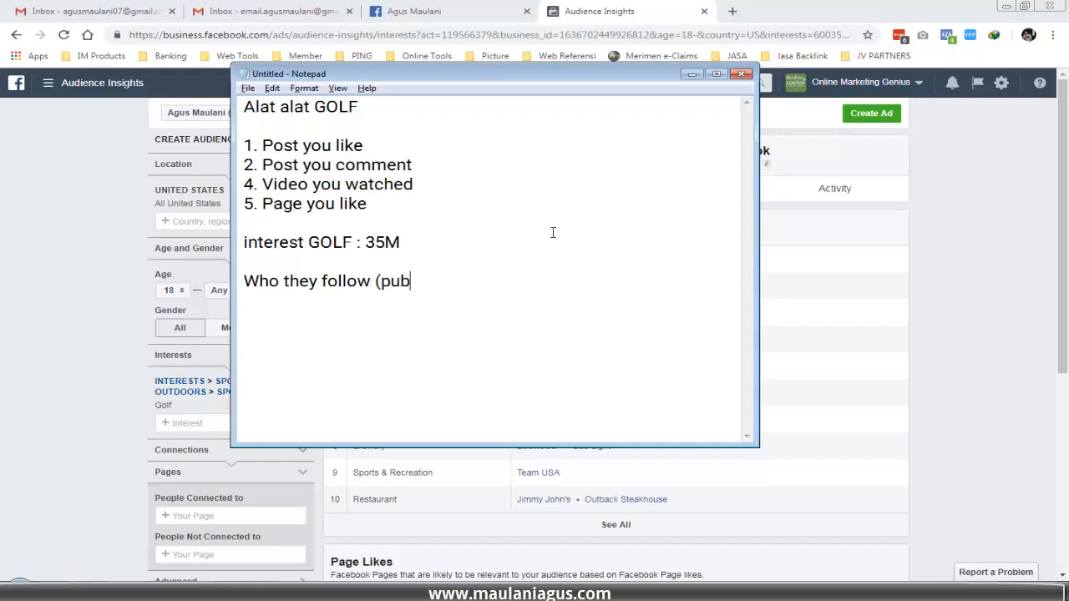
{"action": "type", "text": "lic figure/gur"}
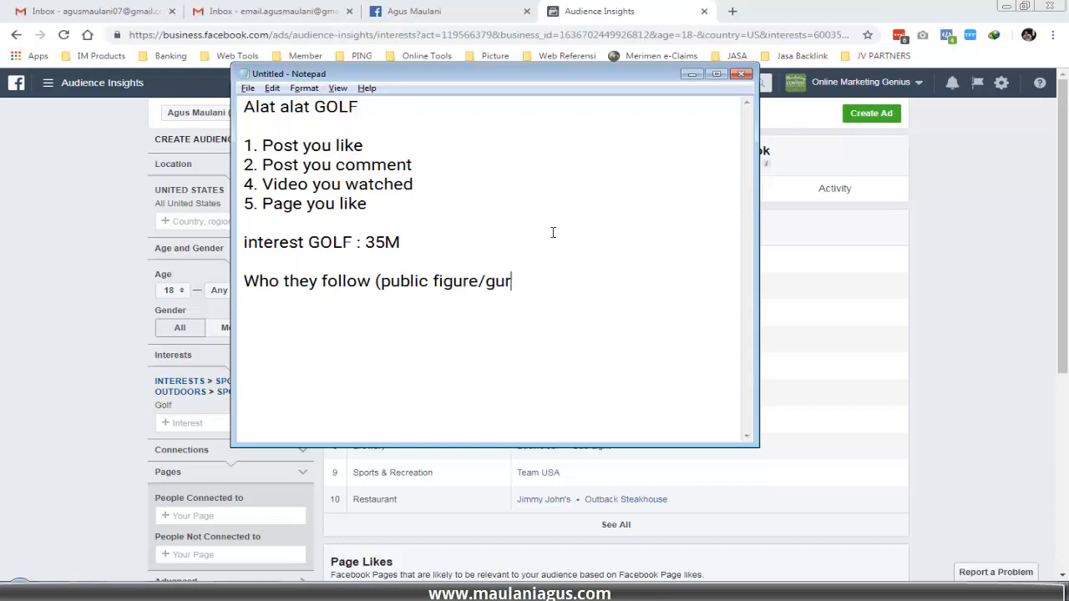
{"action": "type", "text": "u/ coach"}
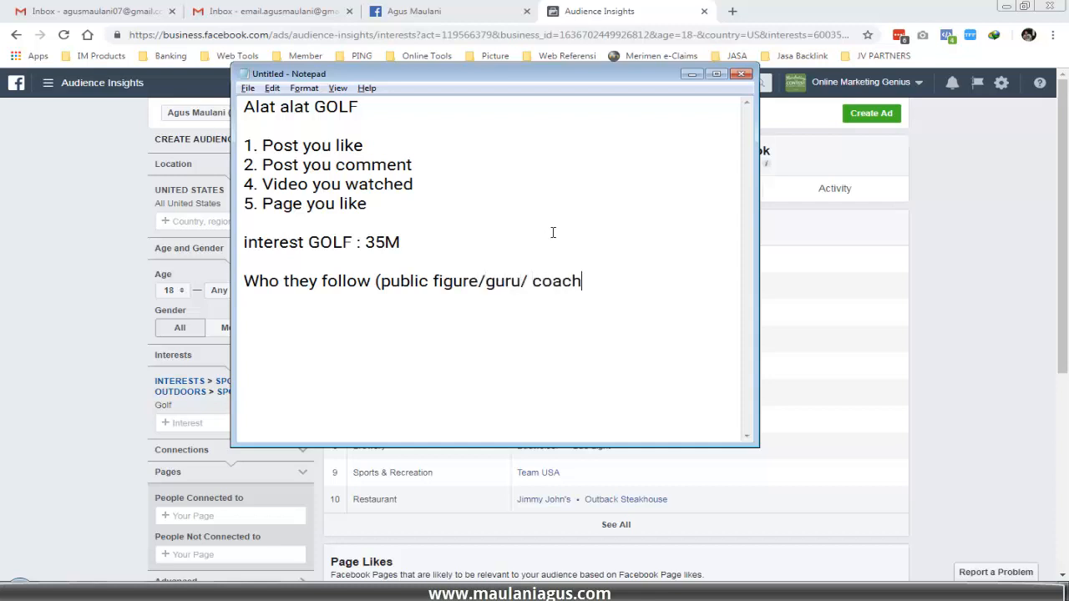
{"action": "type", "text": "/)"}
- Write "Bubba Watson" under the "Who they follow" heading in the note, with a blank line after it
{"action": "left_click", "coordinate": [84, 284]}
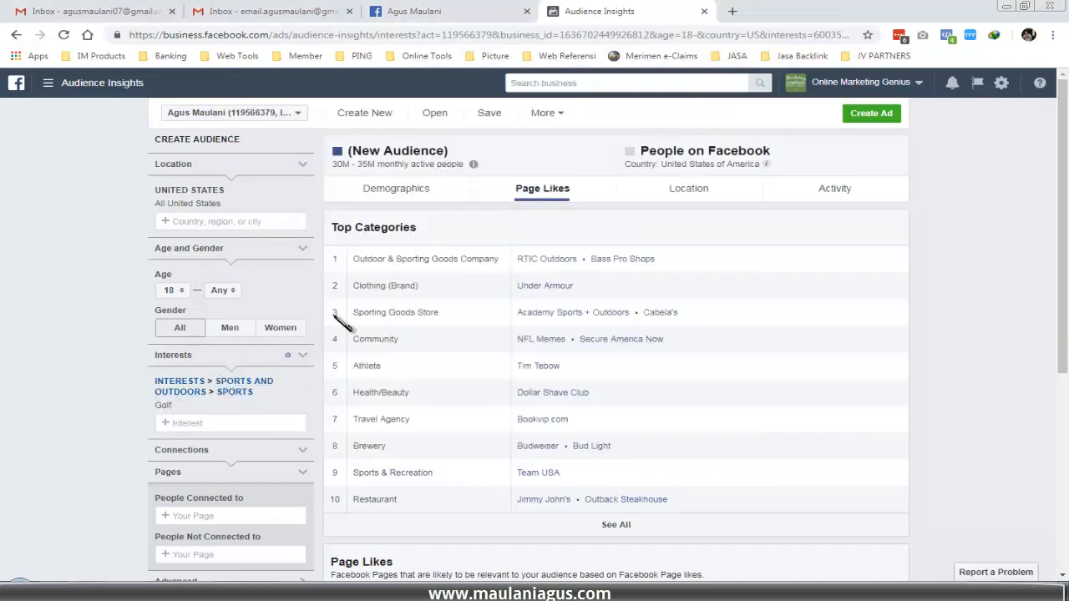
{"action": "key", "text": "alt+Tab"}
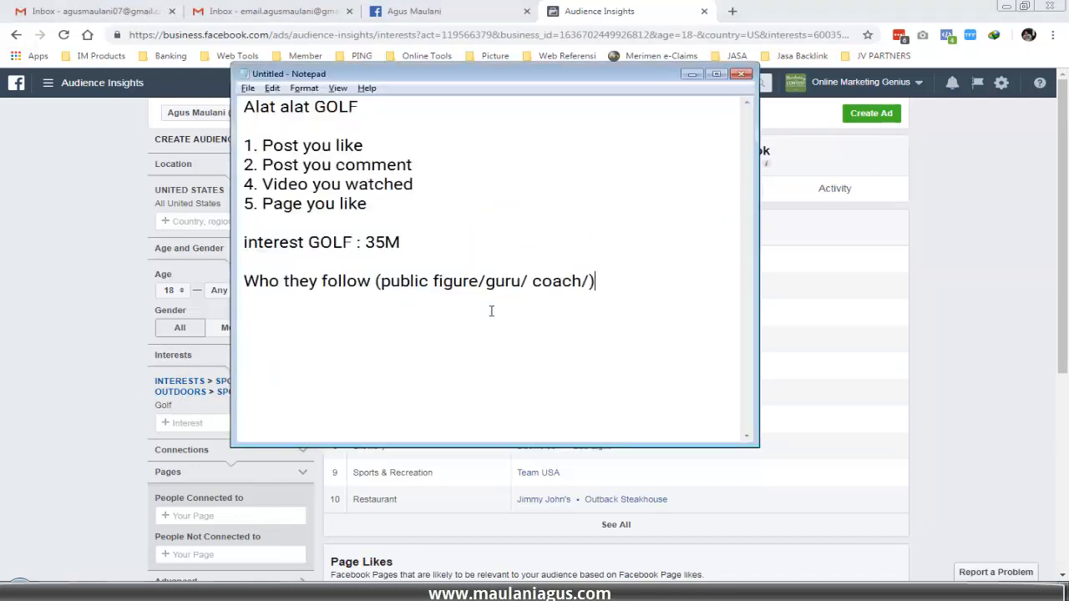
{"action": "key", "text": "Return"}
{"action": "key", "text": "Return"}
{"action": "type", "text": "Bubba Watson"}
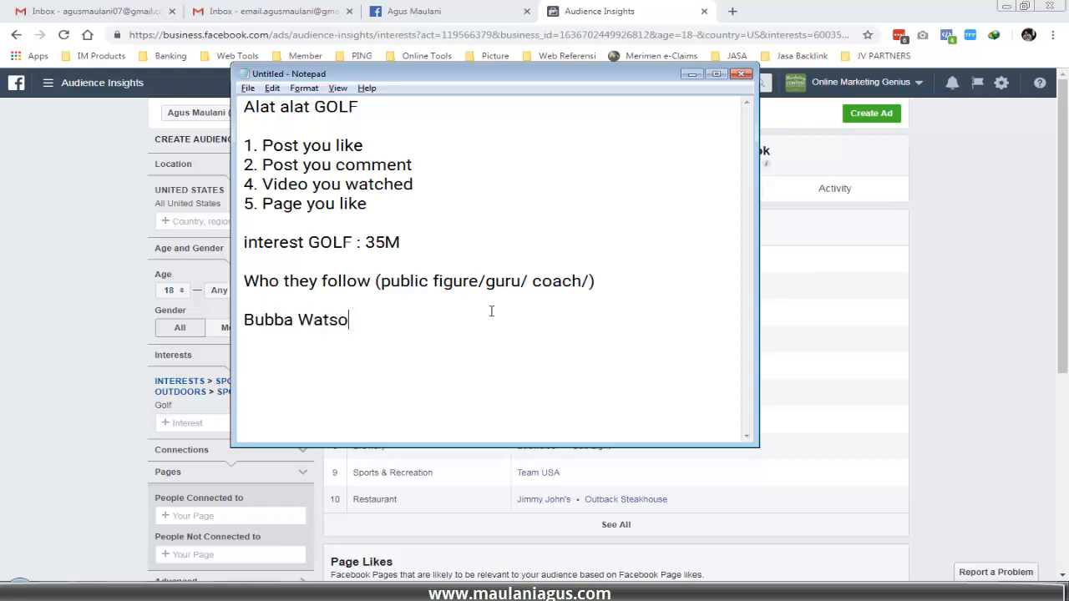
{"action": "key", "text": "Return"}
{"action": "key", "text": "Return"}
- Switch to Audience Insights and add Bubba Watson as an additional interest for the United States audience
{"action": "left_click", "coordinate": [93, 378]}
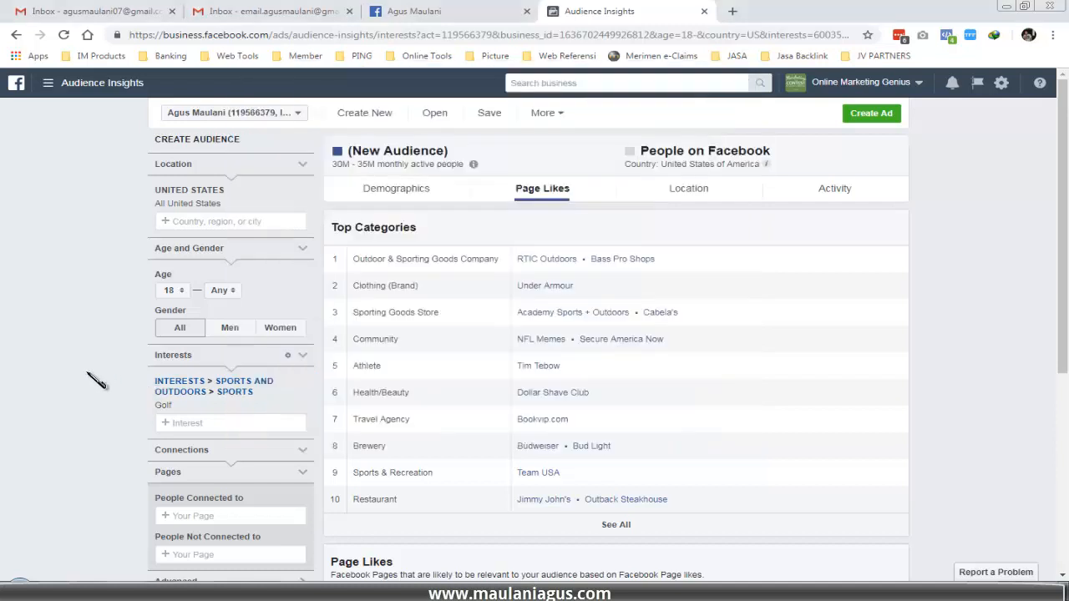
{"action": "left_click", "coordinate": [197, 422]}
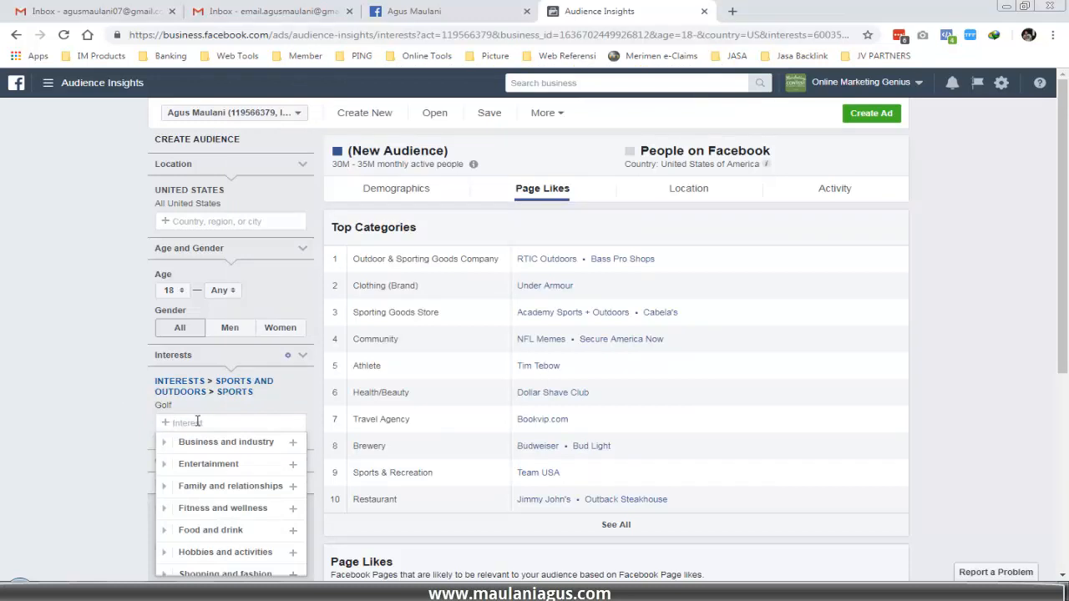
{"action": "type", "text": "bubba"}
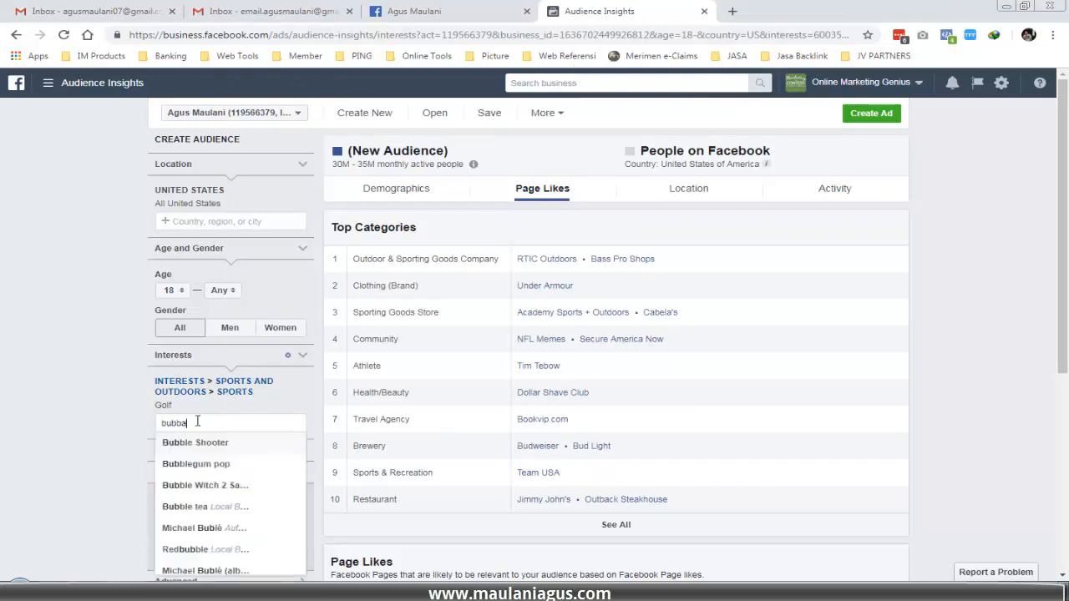
{"action": "type", "text": " watso"}
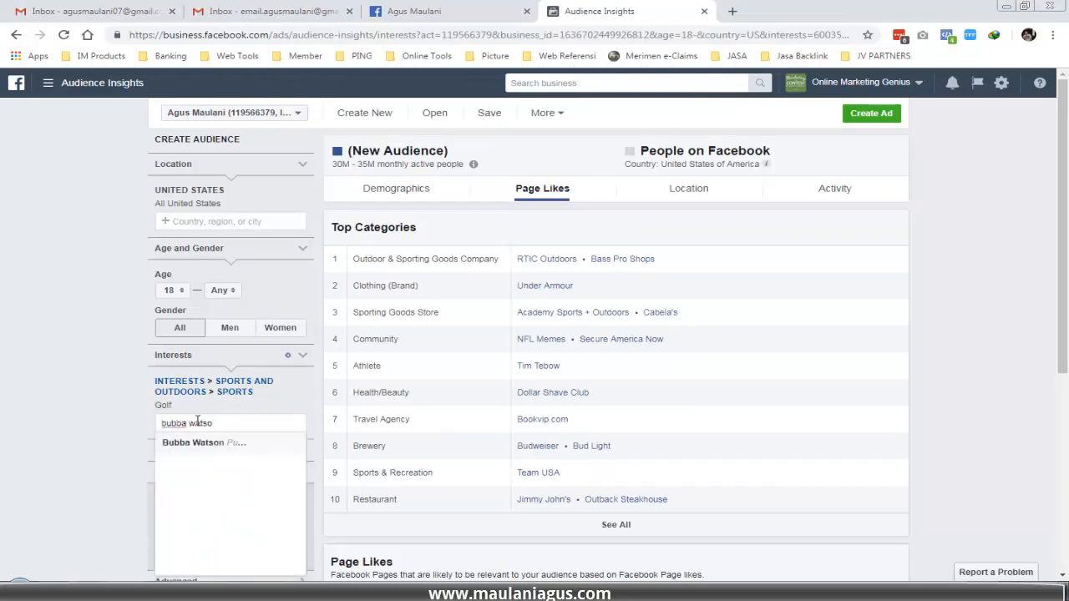
{"action": "left_click", "coordinate": [209, 444]}
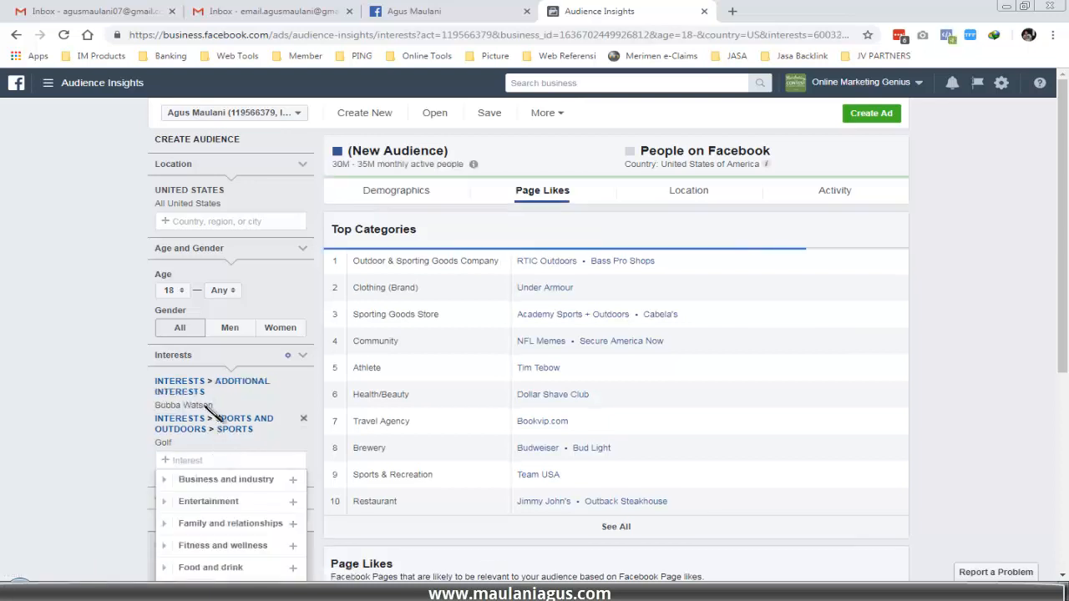
- Remove the Golf interest from the audience, keeping only Bubba Watson
{"action": "key", "text": "alt+Tab"}
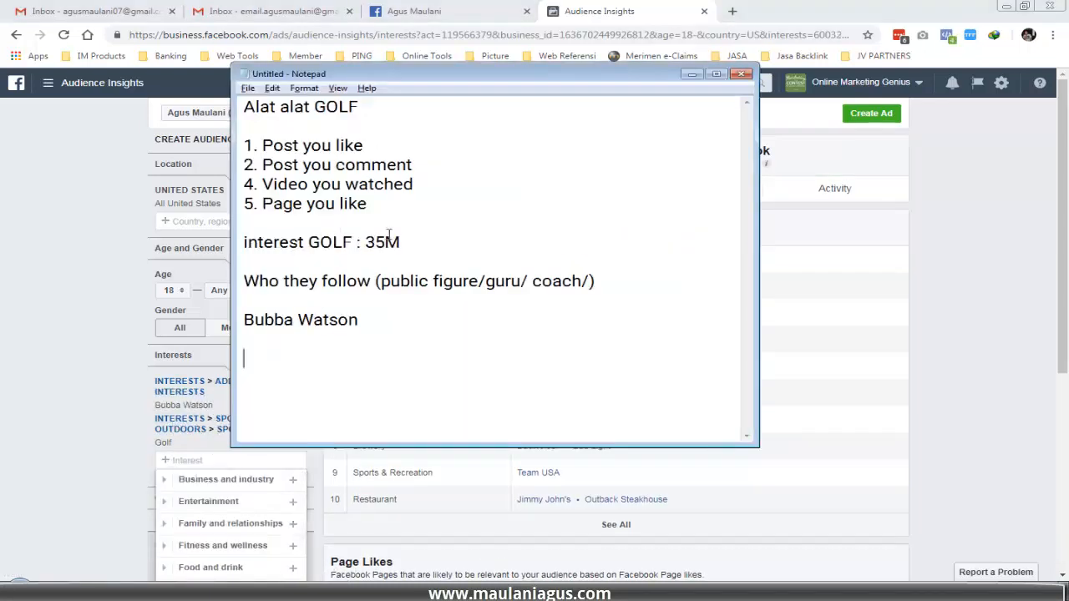
{"action": "left_click", "coordinate": [168, 372]}
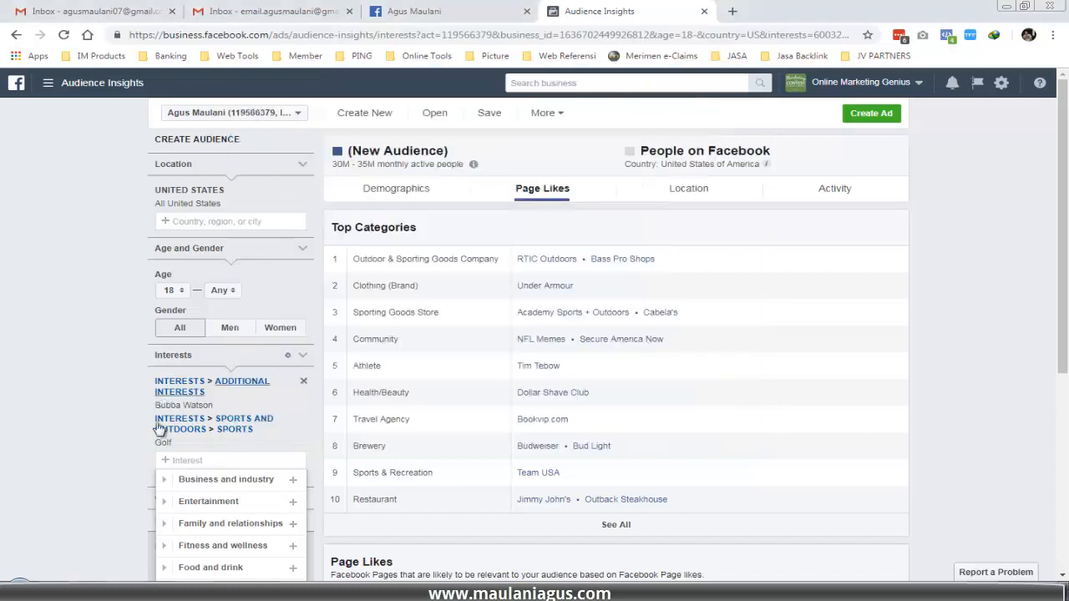
{"action": "left_click", "coordinate": [107, 409]}
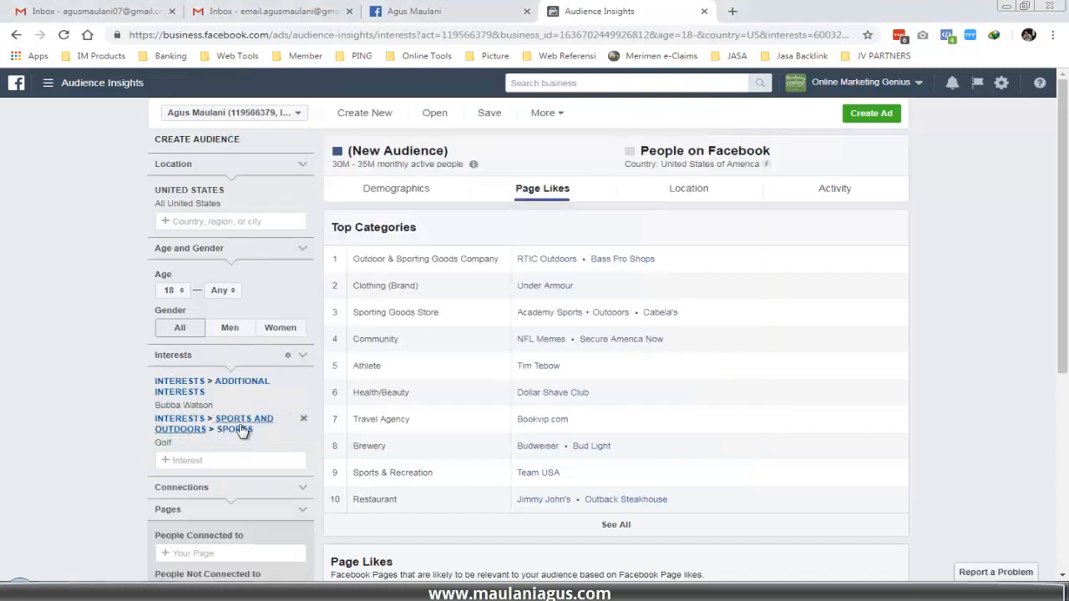
{"action": "left_click", "coordinate": [305, 445]}
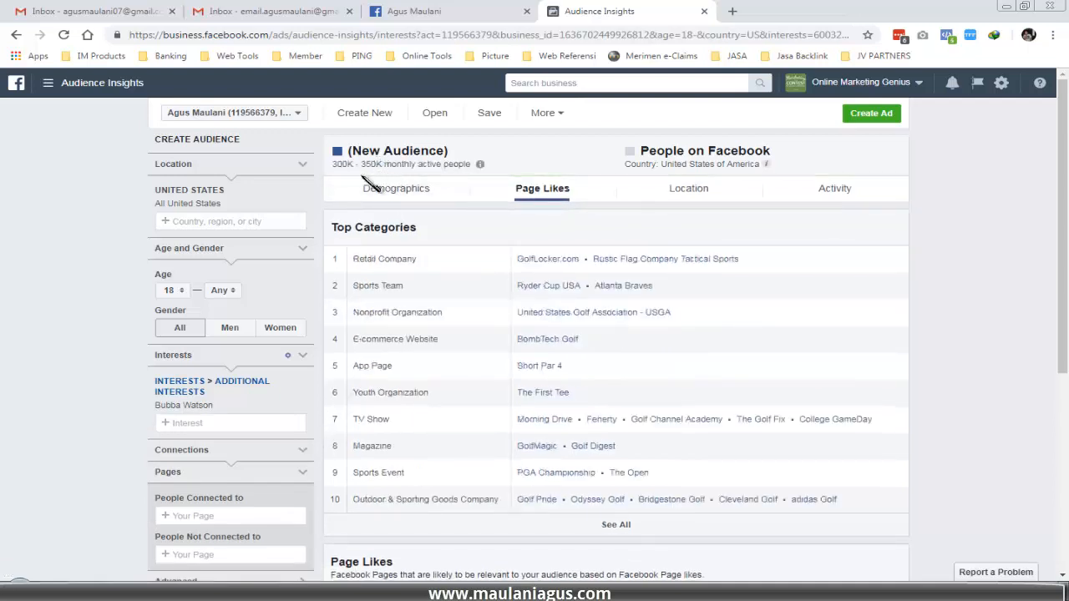
- Switch to the Notepad note and append ": 350K" to the Bubba Watson line
{"action": "key", "text": "alt+Tab"}
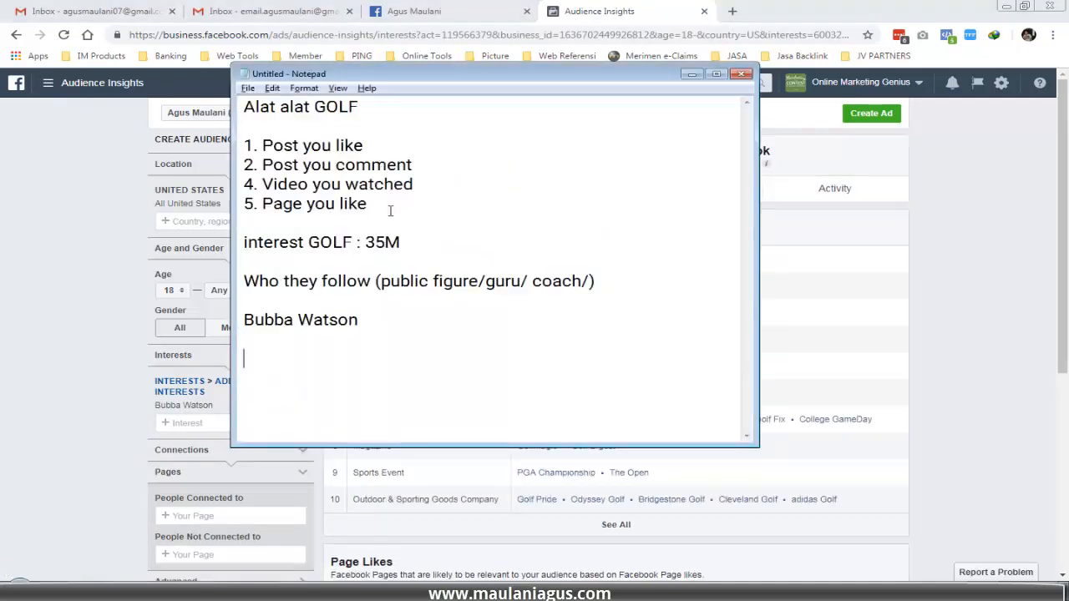
{"action": "left_click", "coordinate": [433, 248]}
{"action": "key", "text": "Return"}
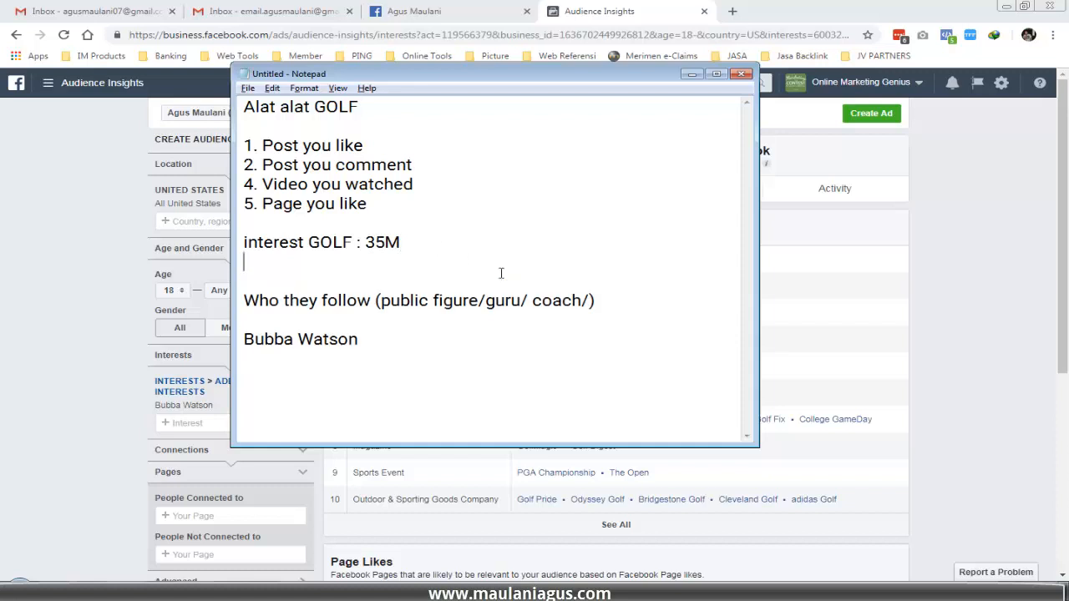
{"action": "key", "text": "BackSpace"}
{"action": "key", "text": "Down"}
{"action": "key", "text": "Down"}
{"action": "key", "text": "Down"}
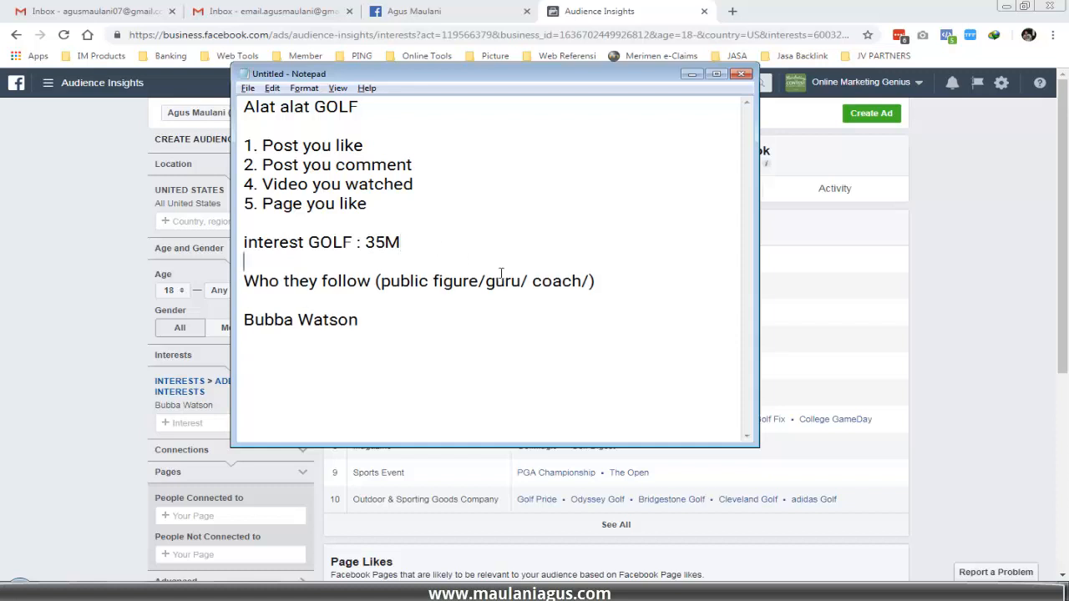
{"action": "key", "text": "Down"}
{"action": "key", "text": "Right"}
{"action": "key", "text": "Right"}
{"action": "key", "text": "Right"}
{"action": "key", "text": "Right"}
{"action": "key", "text": "Right"}
{"action": "key", "text": "Right"}
{"action": "key", "text": "Right"}
{"action": "key", "text": "Right"}
{"action": "key", "text": "Right"}
{"action": "key", "text": "Right"}
{"action": "key", "text": "Right"}
{"action": "key", "text": "Right"}
{"action": "type", "text": ":"}
{"action": "key", "text": "alt+Tab"}
{"action": "key", "text": "alt+Tab"}
{"action": "type", "text": "350K"}
{"action": "key", "text": "Return"}
- Open the image Note150119_0(1) from the file folder, examine its Tiger Woods and Bubba Watson diagram, and minimize both windows
{"action": "left_click", "coordinate": [93, 590]}
{"action": "left_click", "coordinate": [83, 563]}
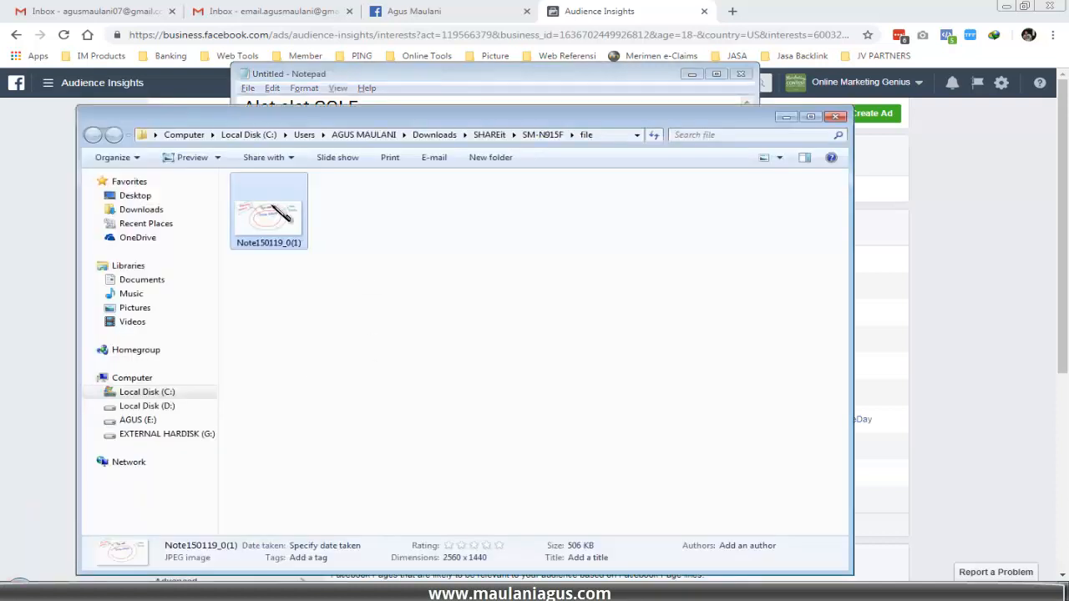
{"action": "double_click", "coordinate": [273, 206]}
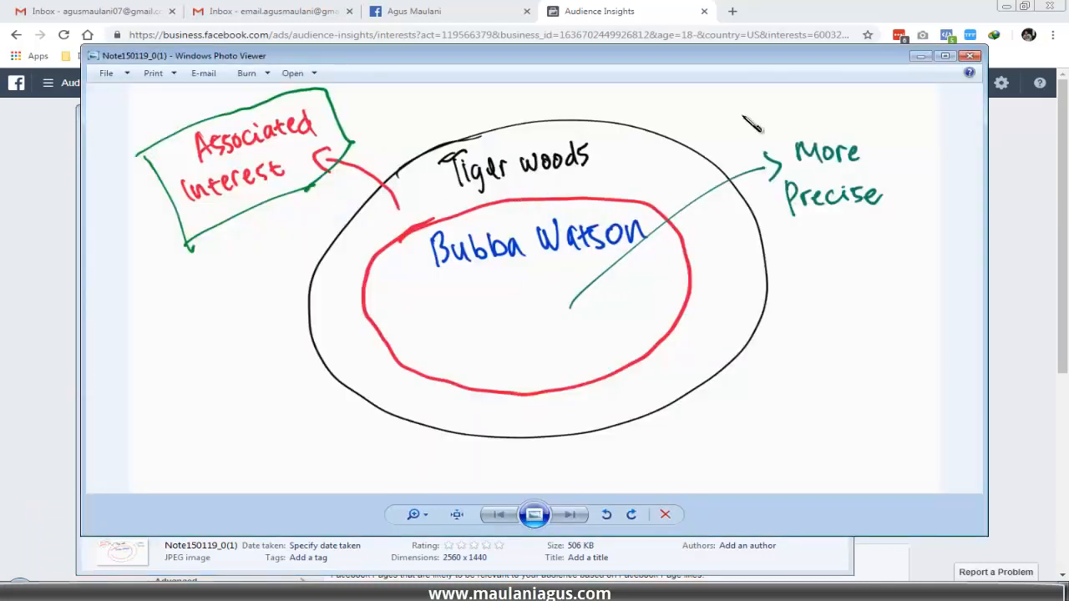
{"action": "left_click", "coordinate": [919, 56]}
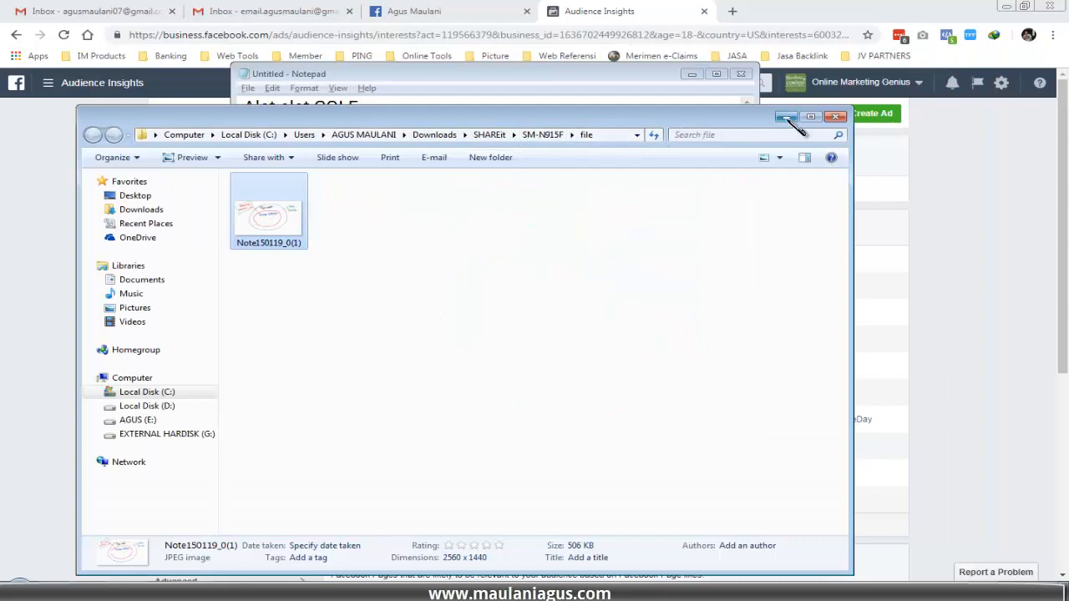
{"action": "left_click", "coordinate": [786, 117]}
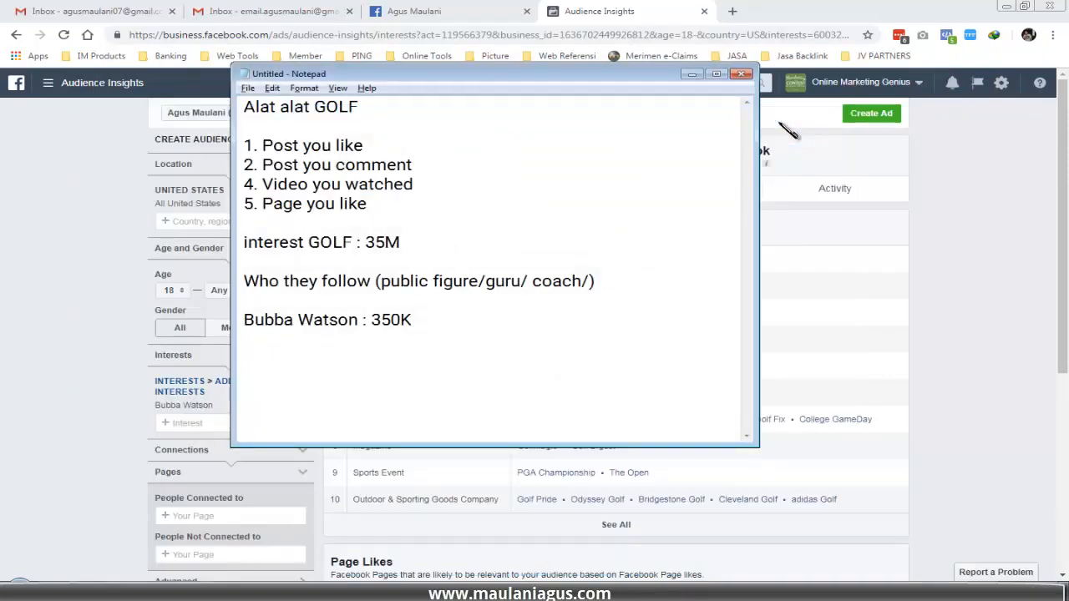
- Add the line "Tiger Woods" below the golf interest line in the note, separated by a blank line
{"action": "left_click", "coordinate": [492, 243]}
{"action": "key", "text": "Return"}
{"action": "key", "text": "Return"}
{"action": "type", "text": "Tiger"}
{"action": "type", "text": "Woods"}
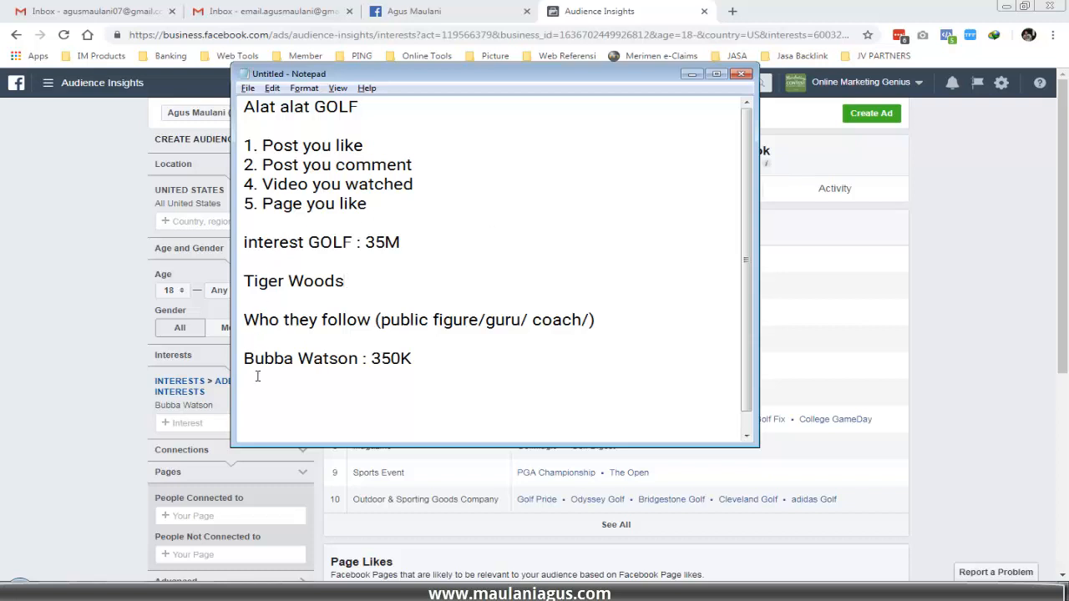
{"action": "left_click_drag", "start_coordinate": [262, 360], "coordinate": [245, 339]}
{"action": "left_click", "coordinate": [397, 291]}
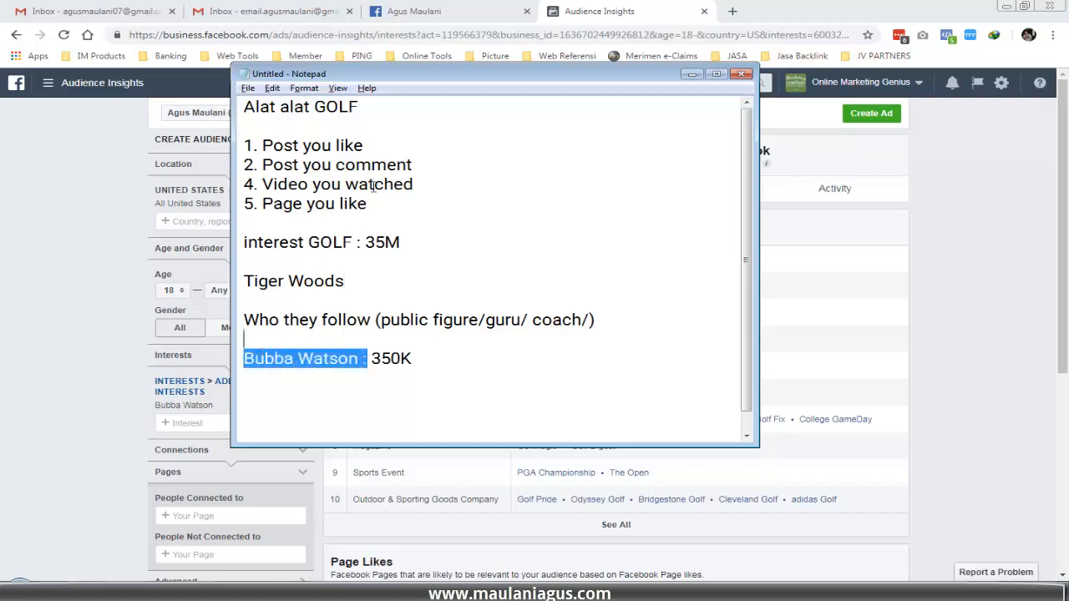
{"action": "left_click_drag", "start_coordinate": [401, 81], "coordinate": [371, 109]}
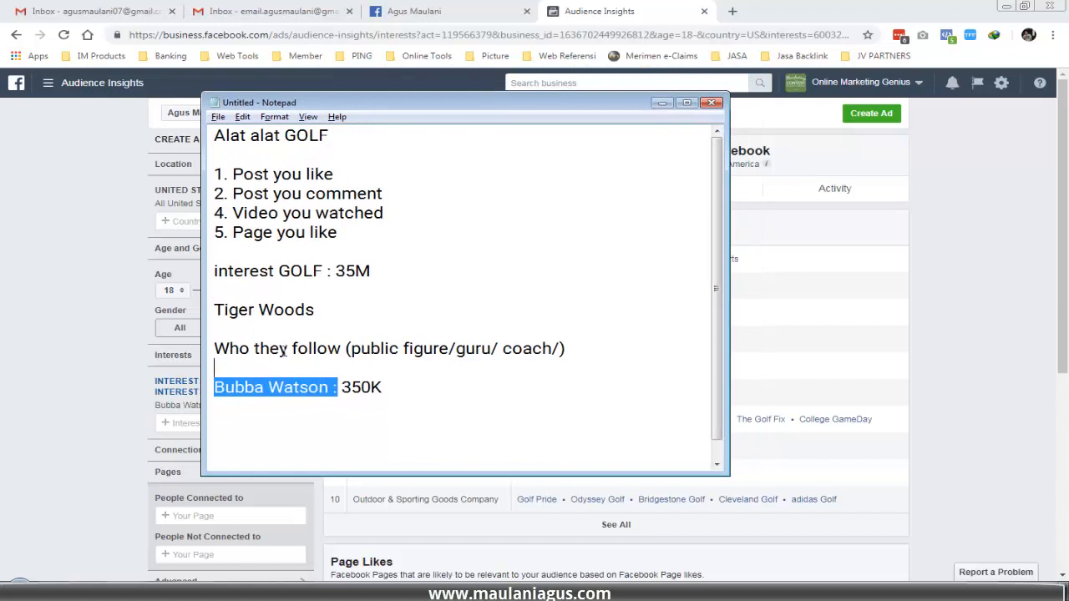
{"action": "left_click_drag", "start_coordinate": [333, 387], "coordinate": [293, 384]}
- Search Google for "bubba watson" in a new browser tab and look over the results and his profile summary
{"action": "left_click", "coordinate": [734, 12]}
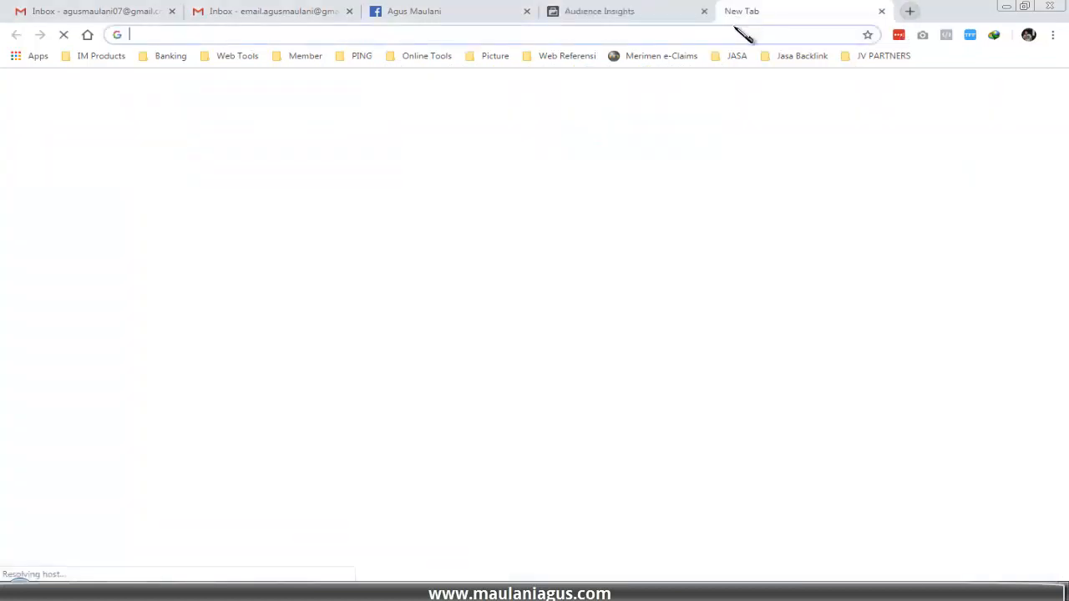
{"action": "type", "text": "bubba watson"}
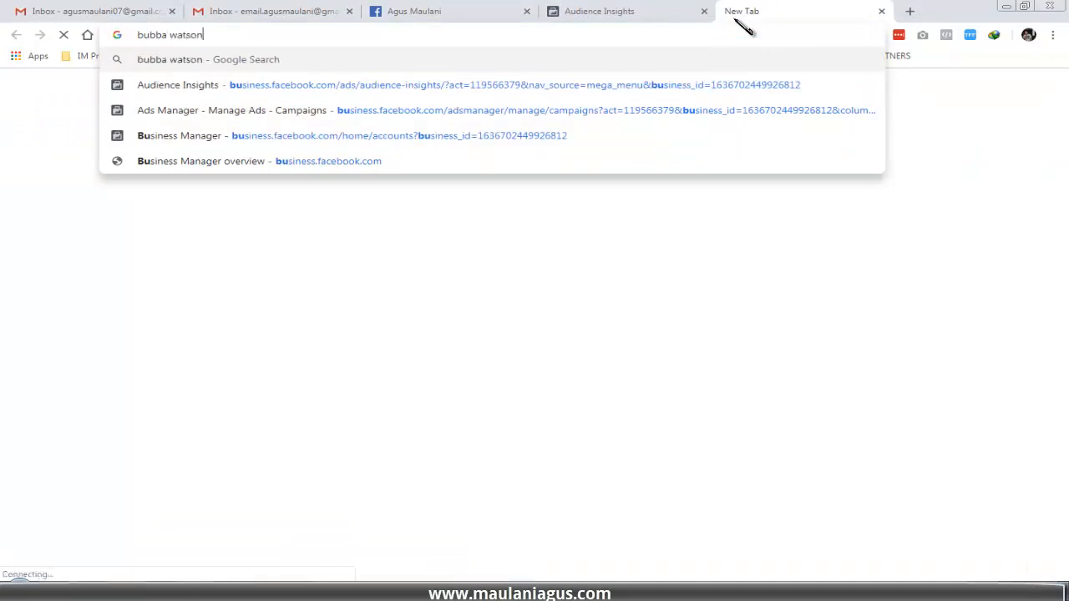
{"action": "key", "text": "Return"}
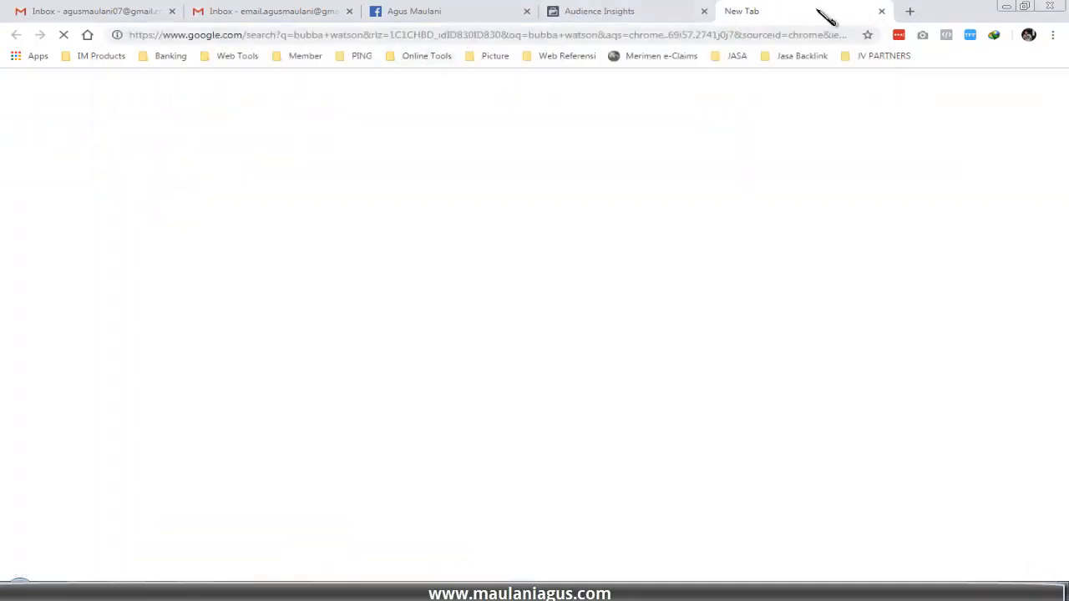
{"action": "left_click", "coordinate": [344, 39]}
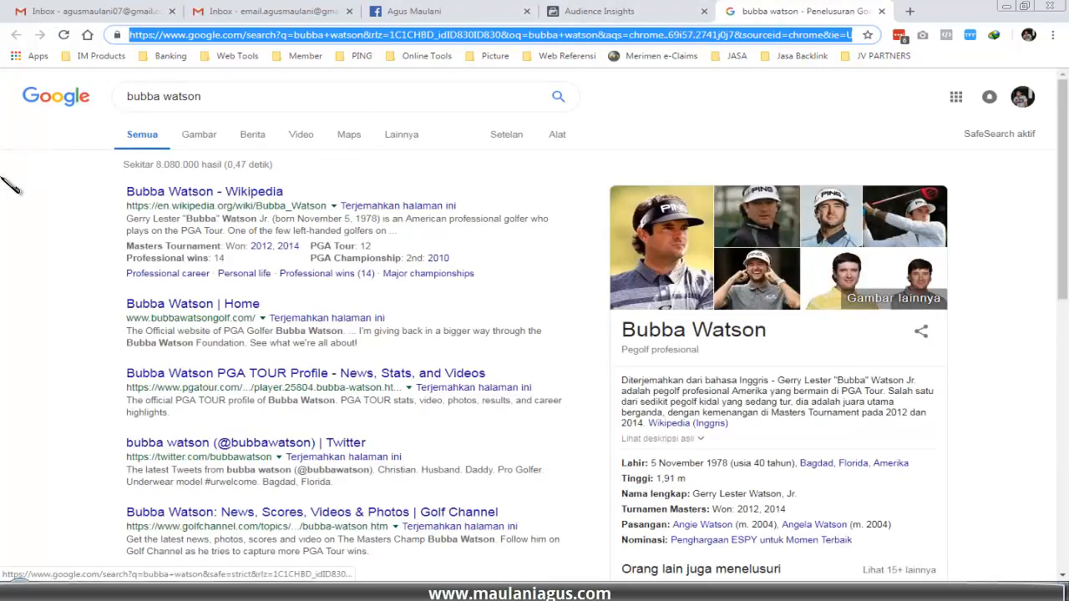
{"action": "scroll", "coordinate": [802, 342], "scroll_direction": "down", "scroll_amount": 1}
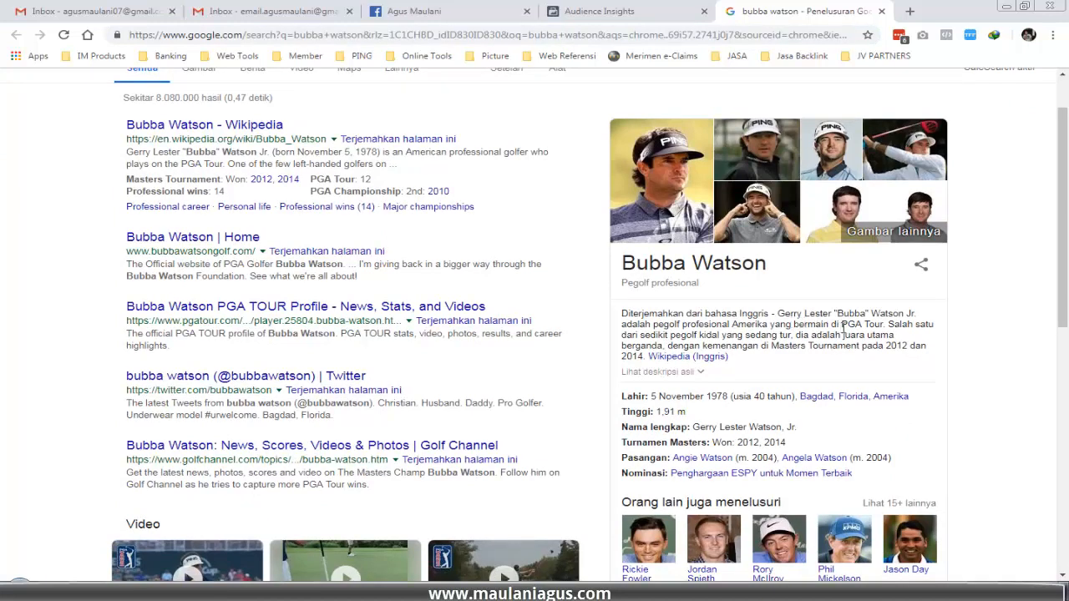
{"action": "scroll", "coordinate": [985, 298], "scroll_direction": "up", "scroll_amount": 1}
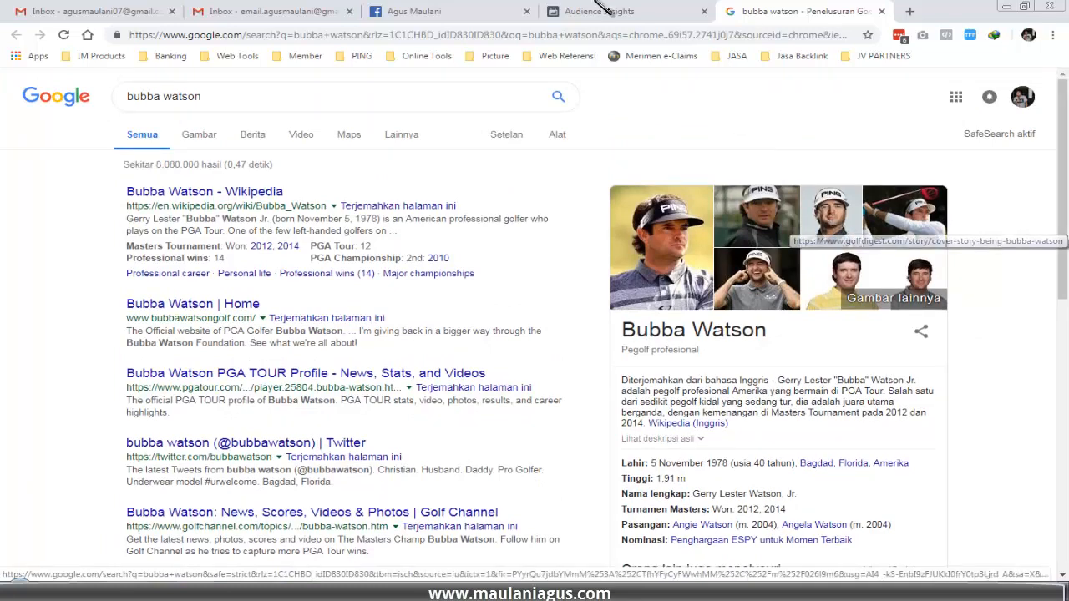
- Return to Audience Insights, bring up the associated interest diagram for another look, and minimize it
{"action": "left_click", "coordinate": [635, 11]}
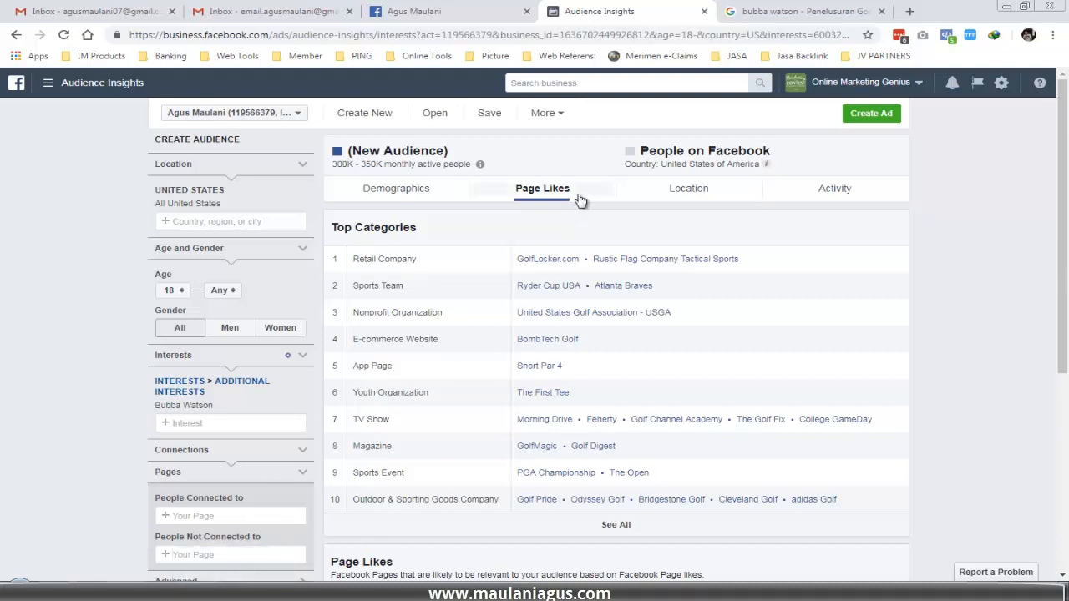
{"action": "left_click", "coordinate": [400, 593]}
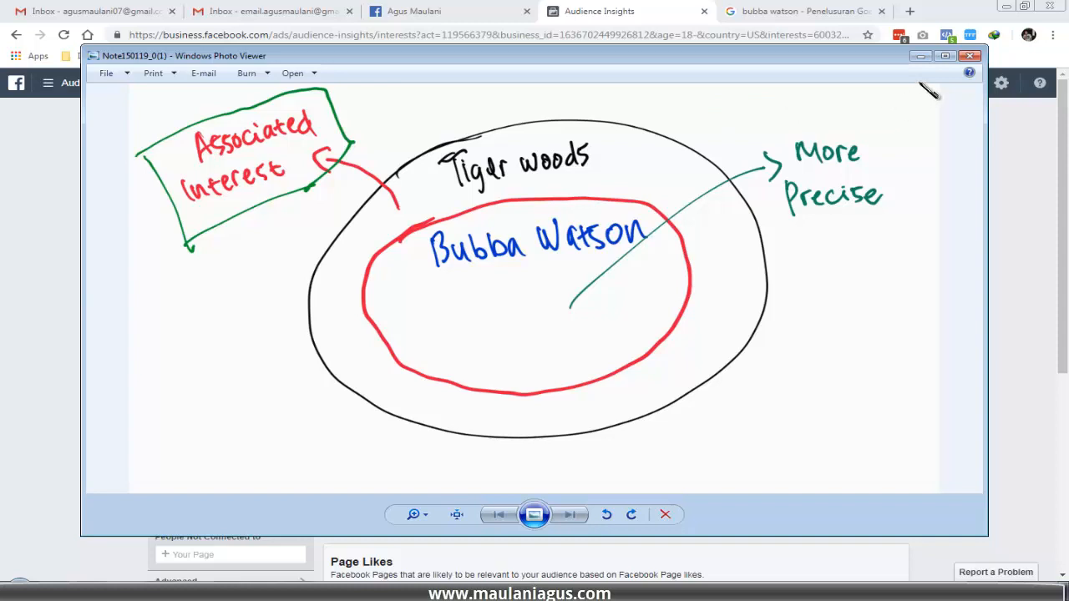
{"action": "left_click", "coordinate": [920, 56]}
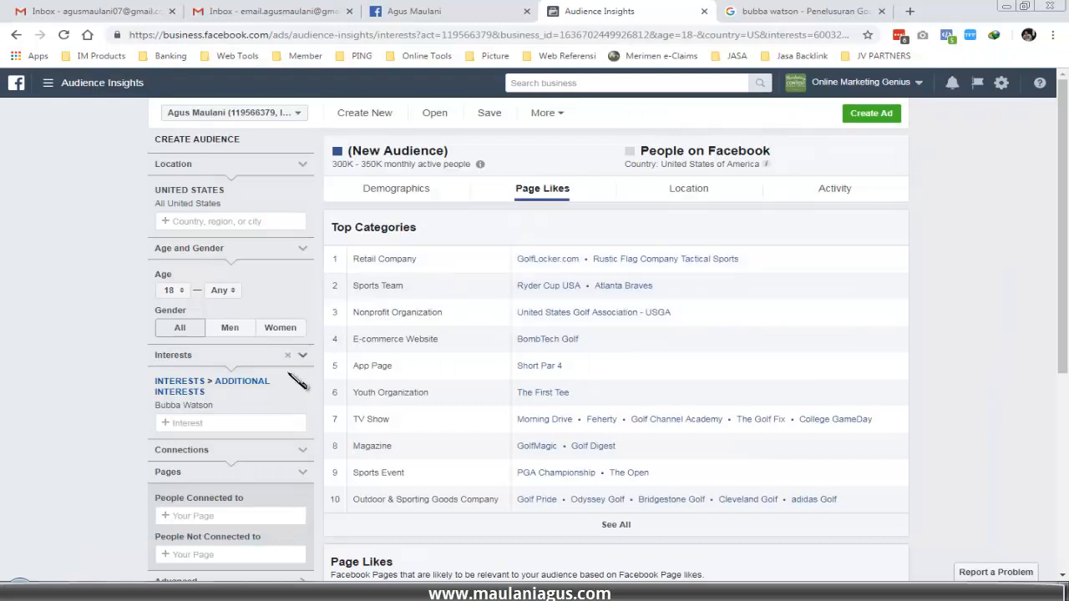
- Switch to the note and remove the space before "coach" in the "Who they follow" heading
{"action": "left_click", "coordinate": [294, 591]}
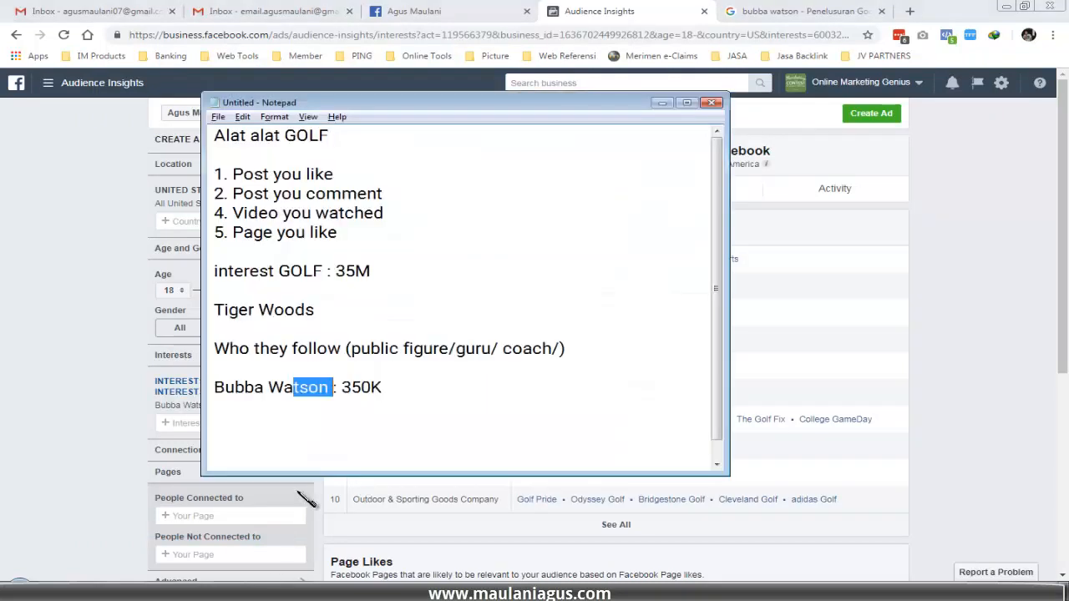
{"action": "left_click_drag", "start_coordinate": [589, 347], "coordinate": [215, 349]}
{"action": "left_click", "coordinate": [502, 348]}
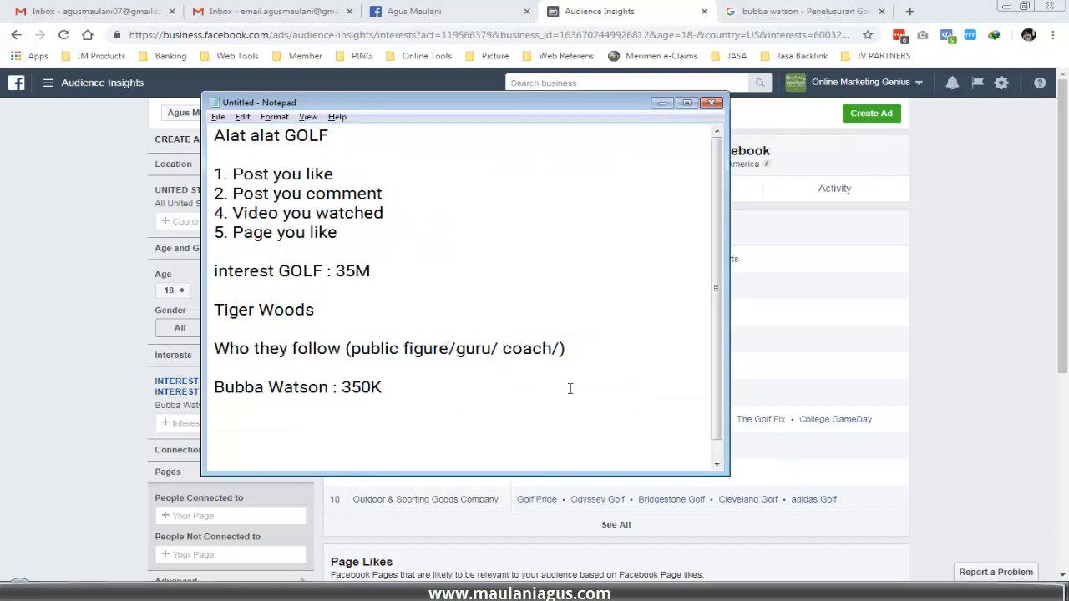
{"action": "key", "text": "BackSpace"}
- Add the line "Where they hangout (community, website)" directly below the "Who they follow" heading
{"action": "key", "text": "Right"}
{"action": "key", "text": "Right"}
{"action": "key", "text": "Right"}
{"action": "key", "text": "Right"}
{"action": "key", "text": "Right"}
{"action": "key", "text": "Right"}
{"action": "key", "text": "Right"}
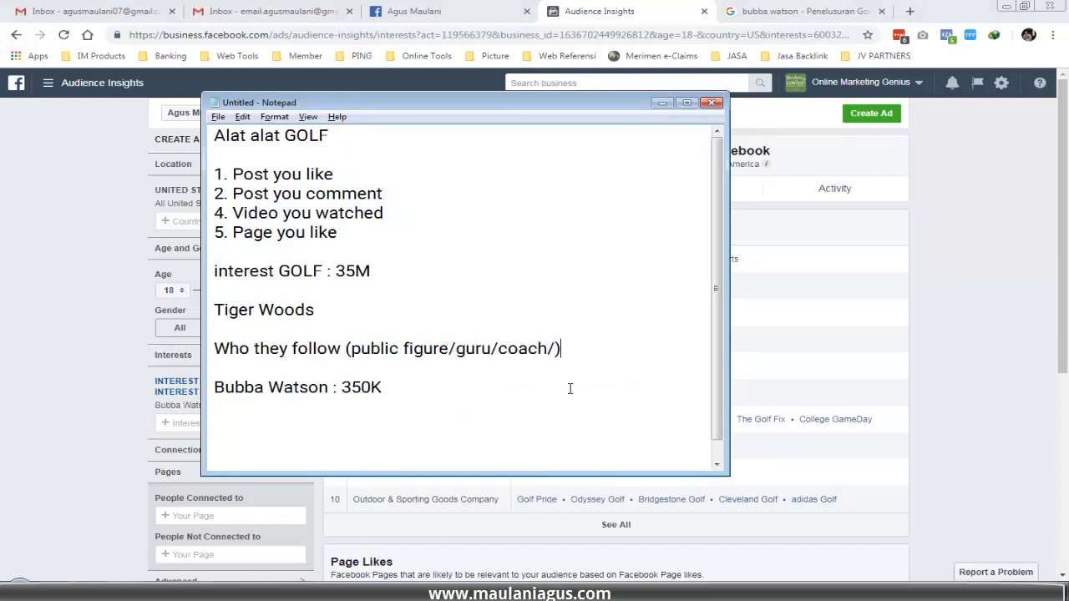
{"action": "key", "text": "Return"}
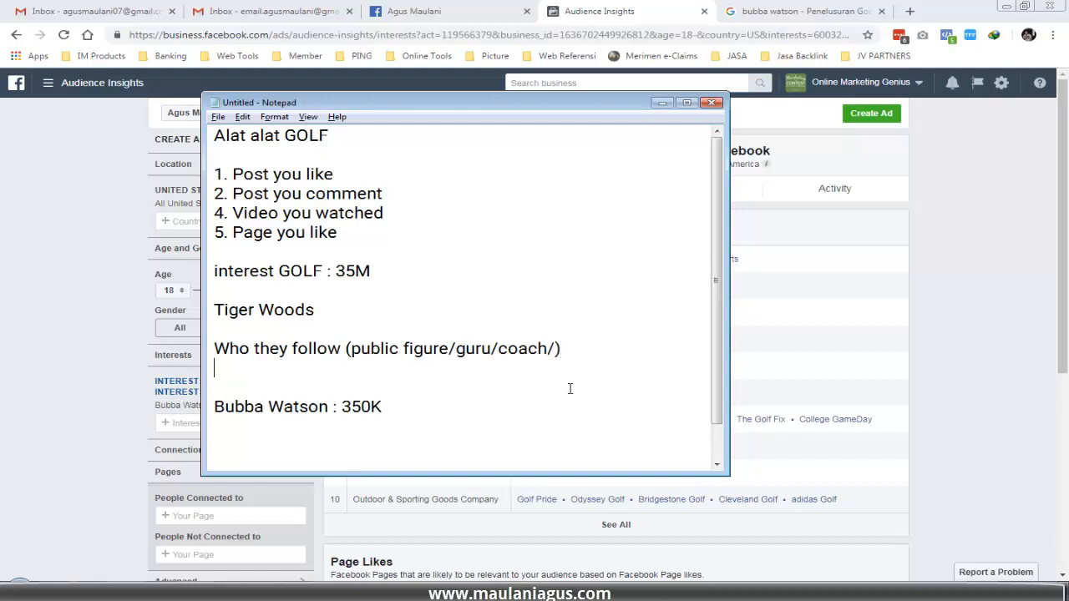
{"action": "type", "text": "Where"}
{"action": "key", "text": "BackSpace"}
{"action": "key", "text": "BackSpace"}
{"action": "key", "text": "BackSpace"}
{"action": "type", "text": "ere te"}
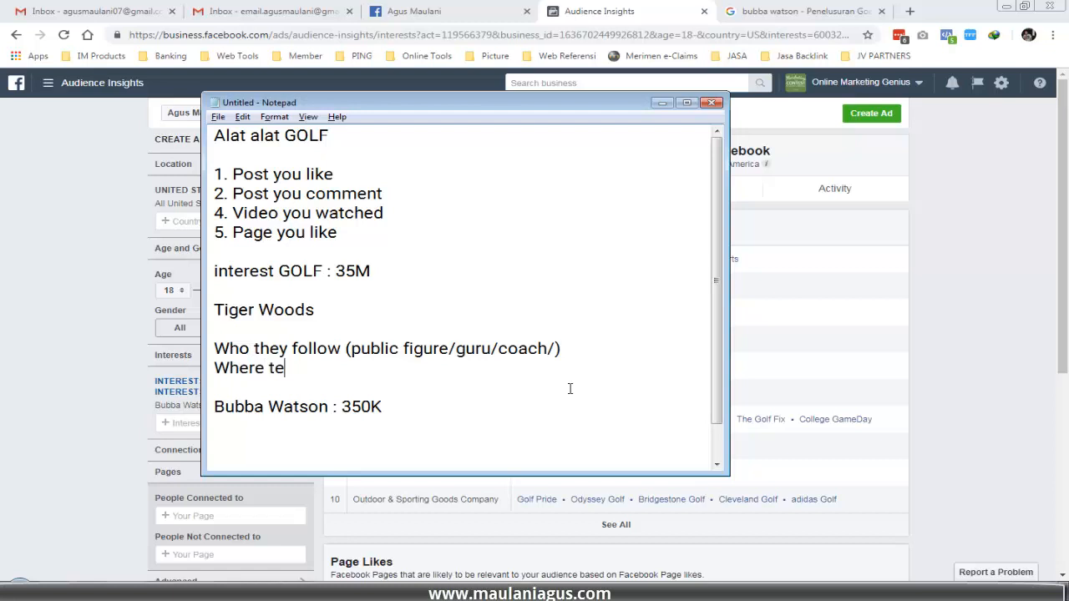
{"action": "key", "text": "BackSpace"}
{"action": "type", "text": "hey hang"}
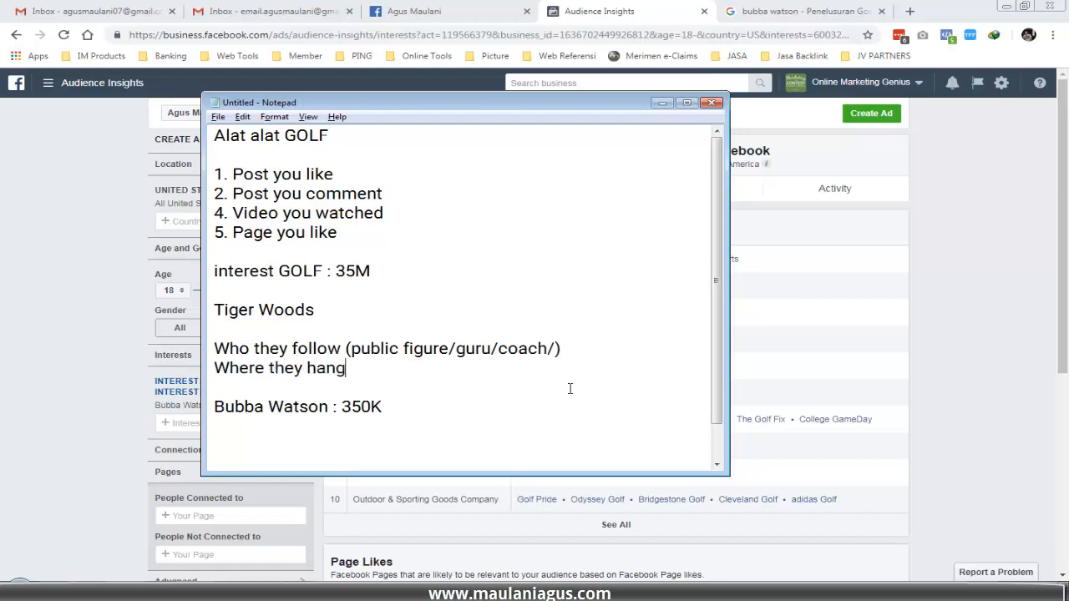
{"action": "type", "text": "out (community"}
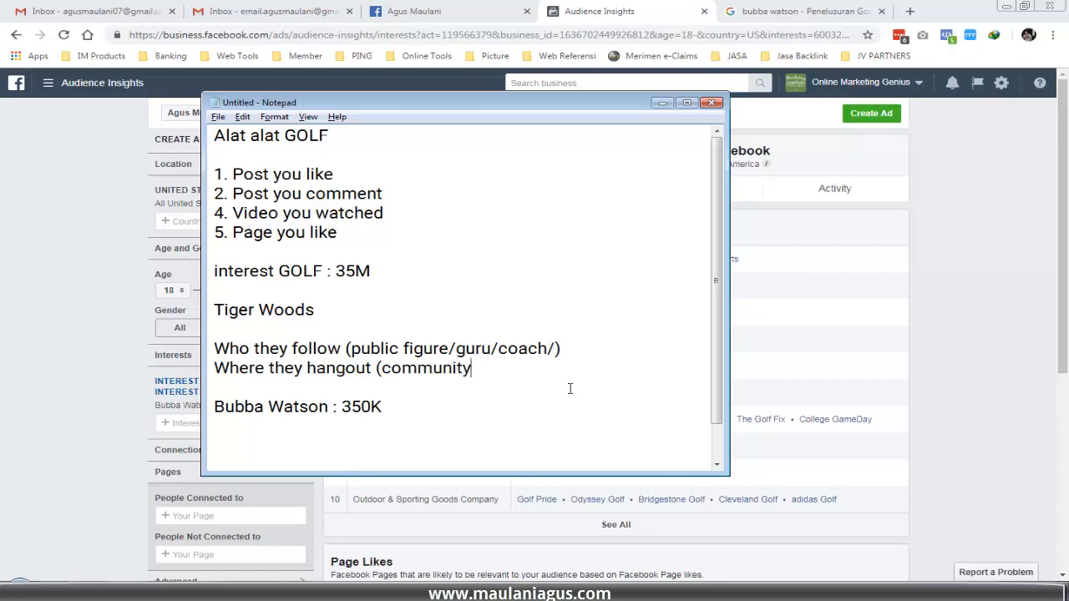
{"action": "type", "text": ", website)"}
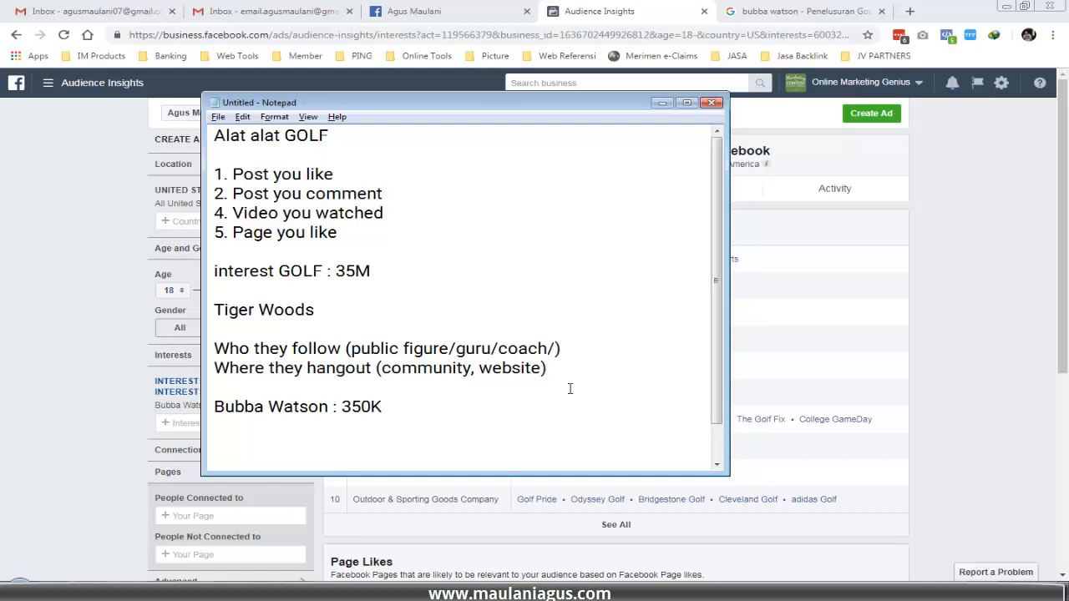
{"action": "left_click", "coordinate": [134, 424]}
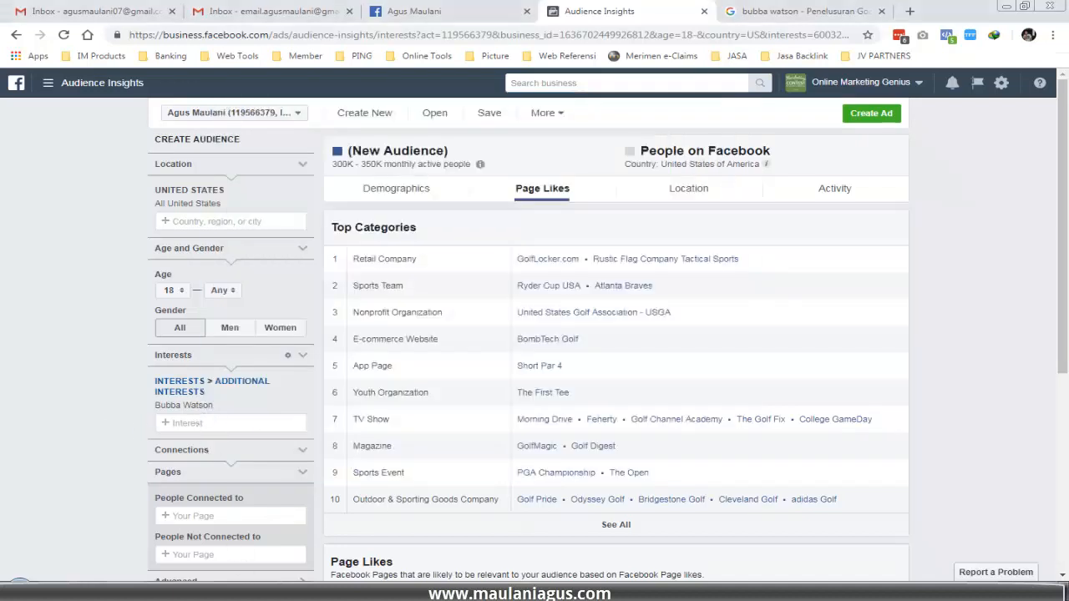
{"action": "left_click", "coordinate": [297, 591]}
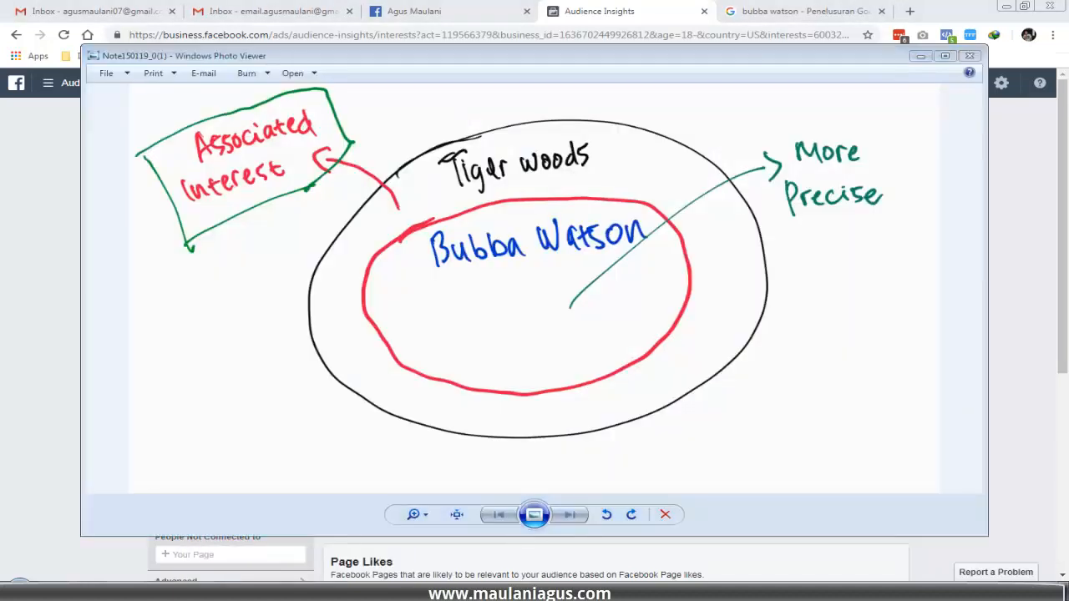
{"action": "left_click", "coordinate": [297, 591]}
- Bring the note back up and add "What they read (magazine, books)" below the "Where they hangout" line
{"action": "left_click", "coordinate": [261, 591]}
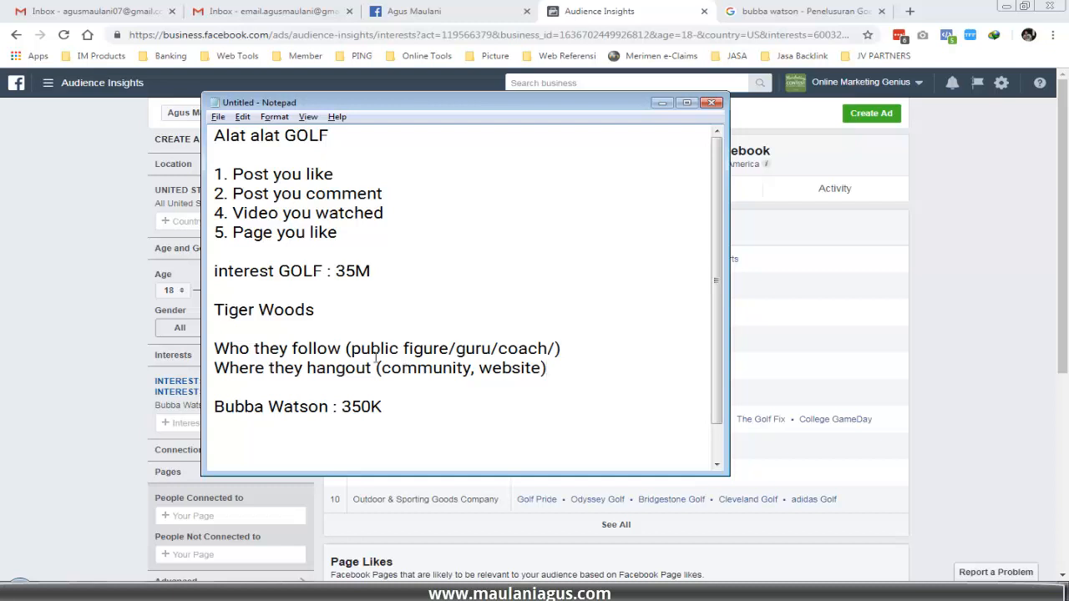
{"action": "key", "text": "Return"}
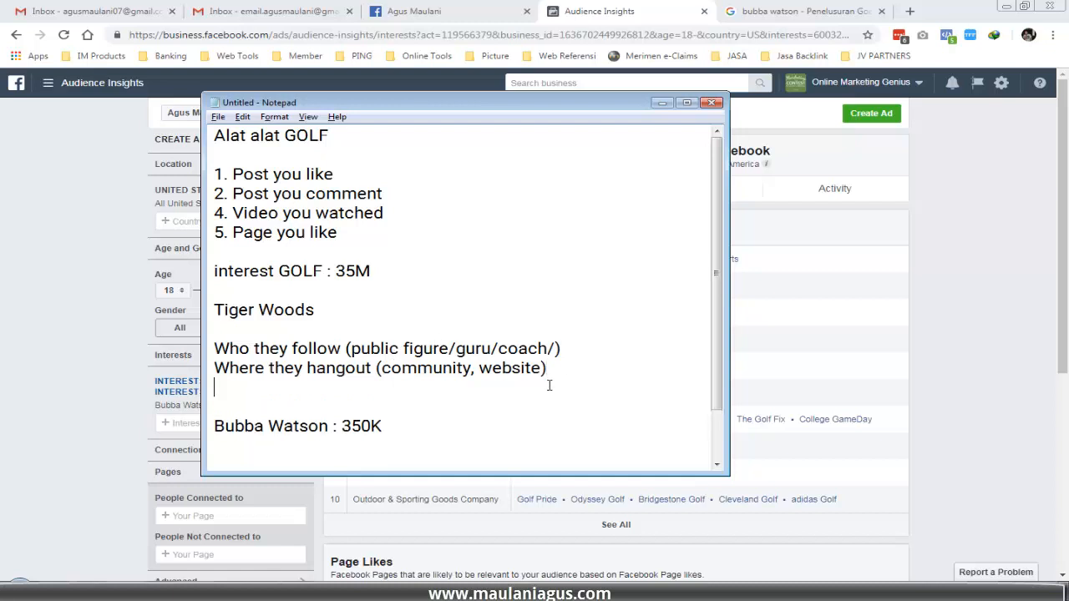
{"action": "type", "text": "What they read "}
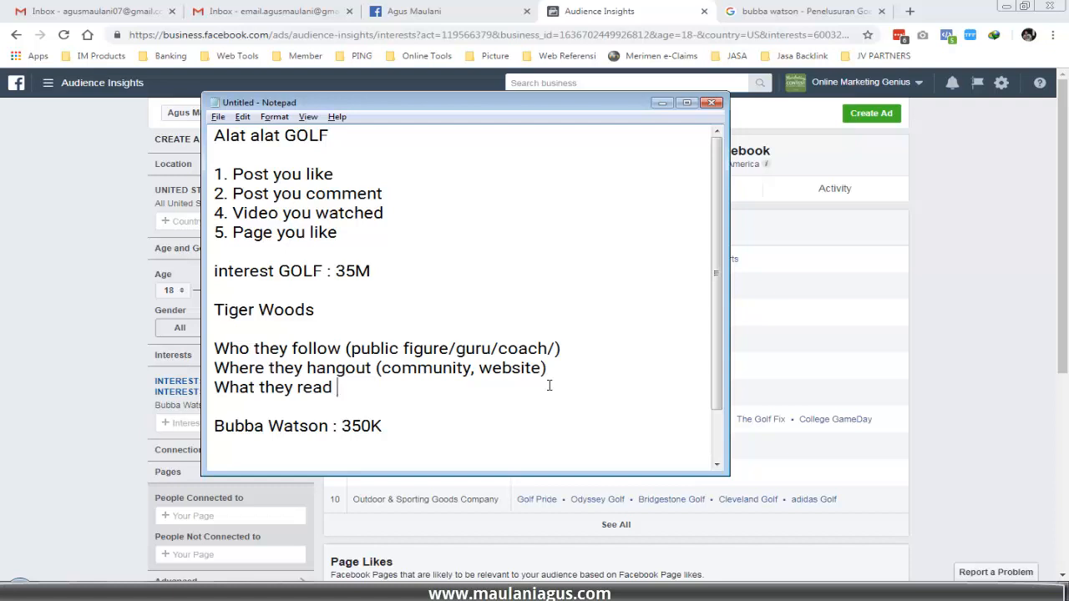
{"action": "type", "text": "(magazine"}
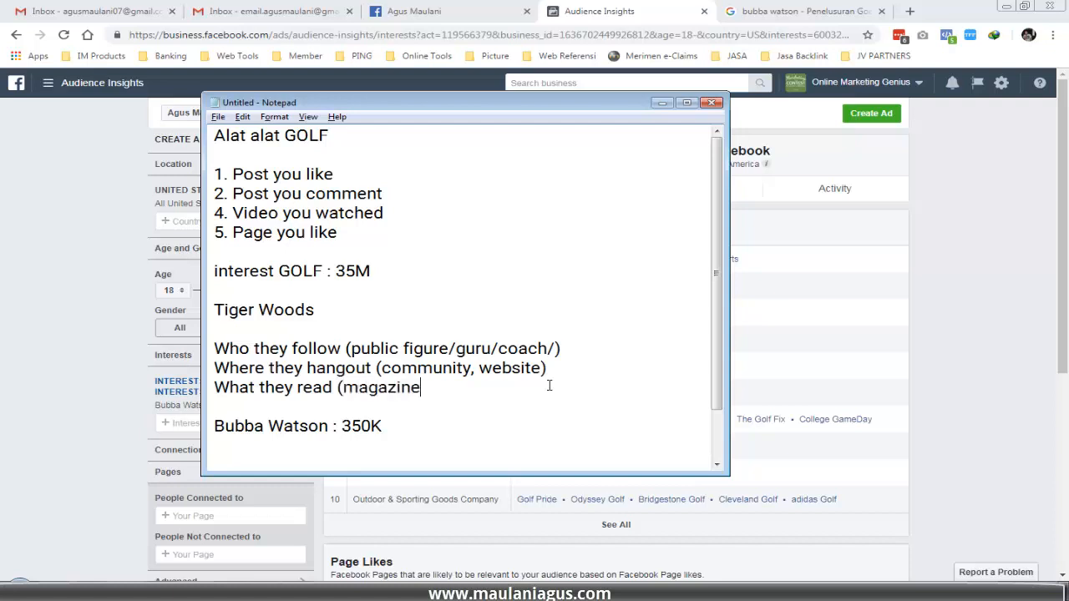
{"action": "type", "text": ", books)"}
{"action": "left_click", "coordinate": [81, 364]}
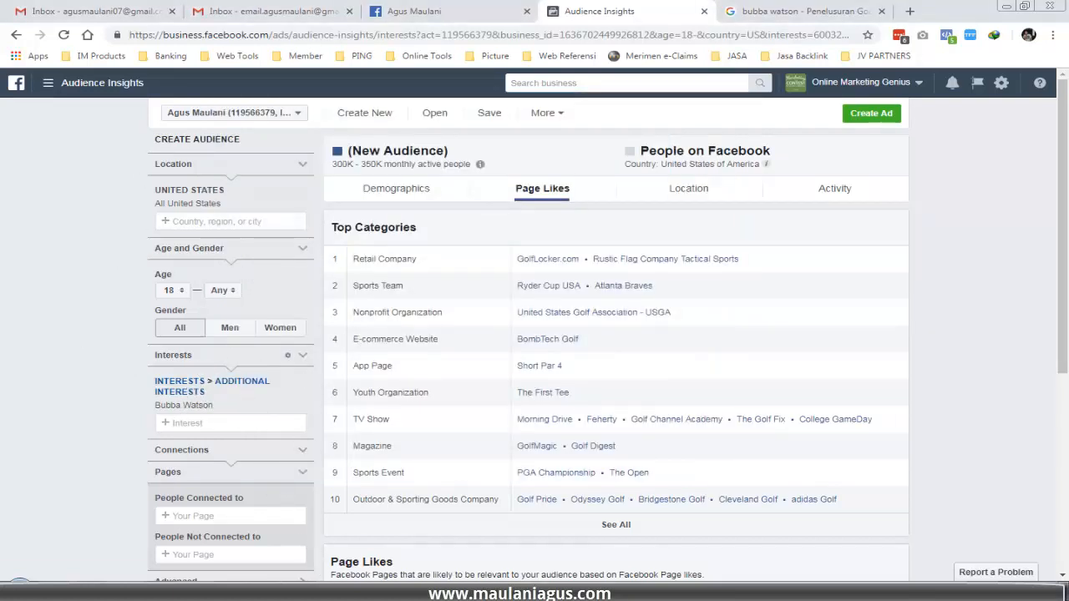
{"action": "key", "text": "alt+Tab"}
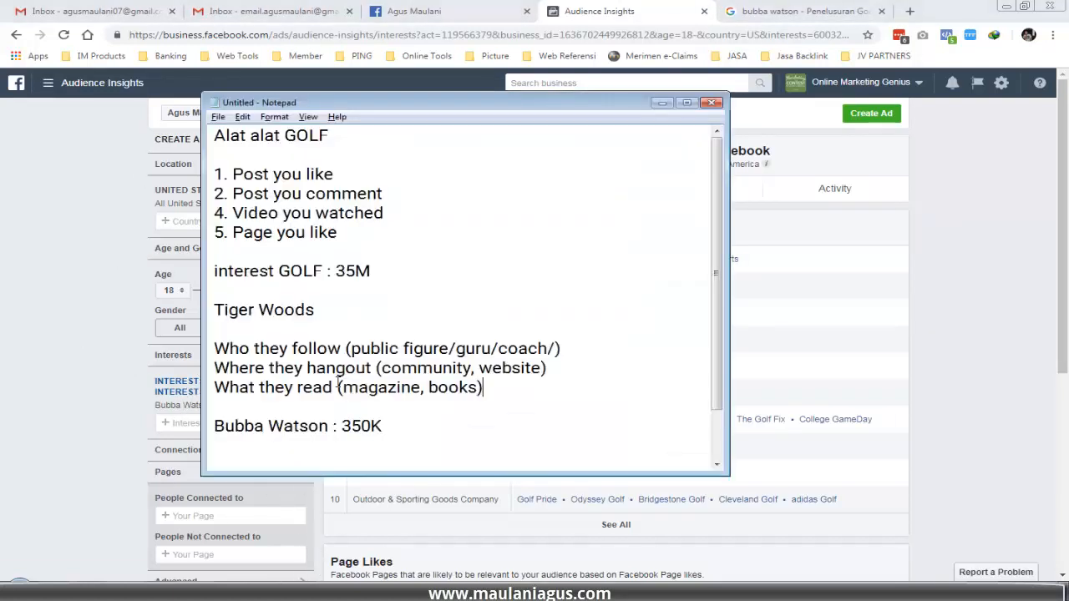
- Review the three interest headings in the note against the Page Likes categories in Audience Insights, ending on Audience Insights
{"action": "left_click", "coordinate": [489, 381]}
{"action": "left_click", "coordinate": [11, 396]}
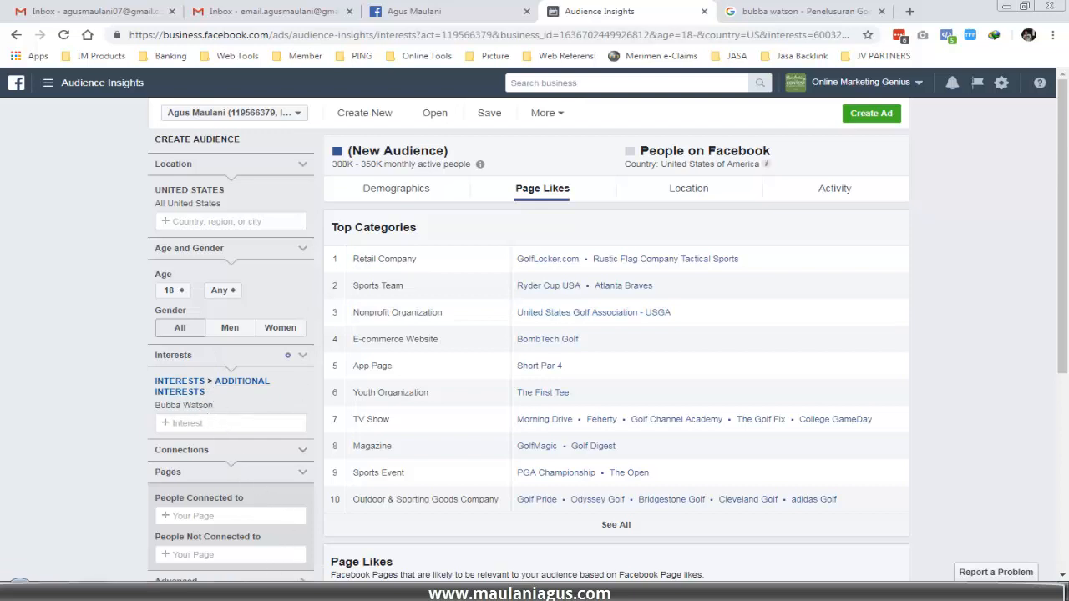
{"action": "left_click", "coordinate": [272, 592]}
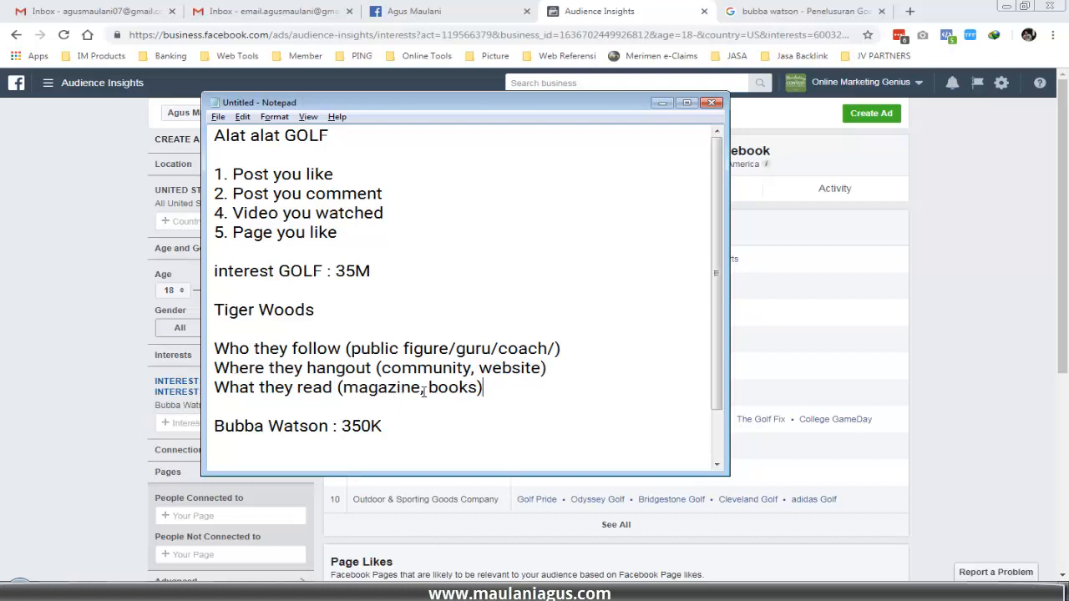
{"action": "left_click", "coordinate": [960, 407]}
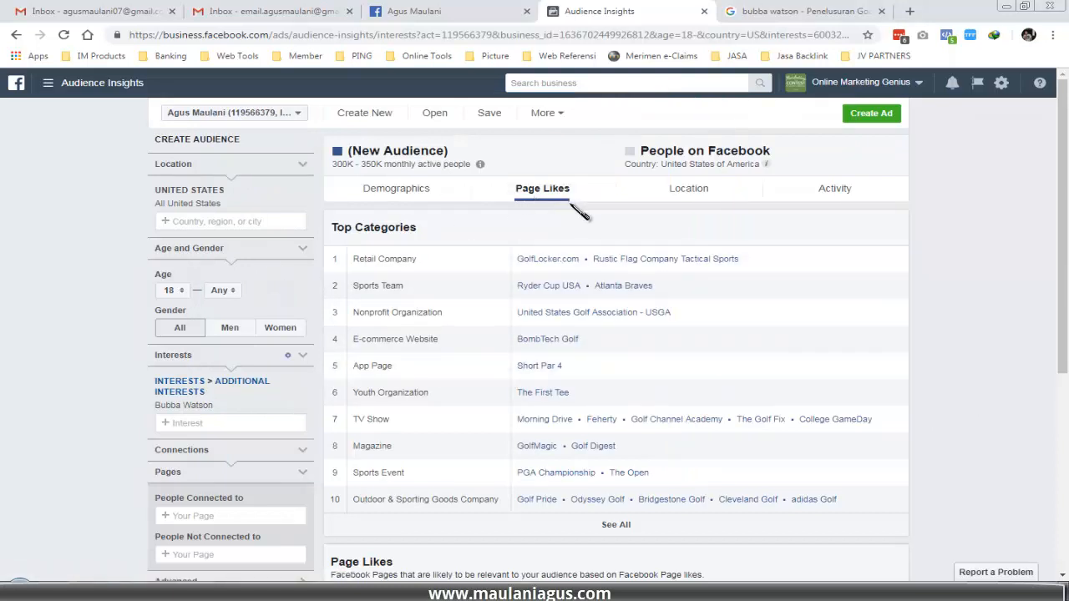
- Show the Bubba Watson audience's Activity data and set the Device Users chart to Primary Devices
{"action": "left_click", "coordinate": [839, 195]}
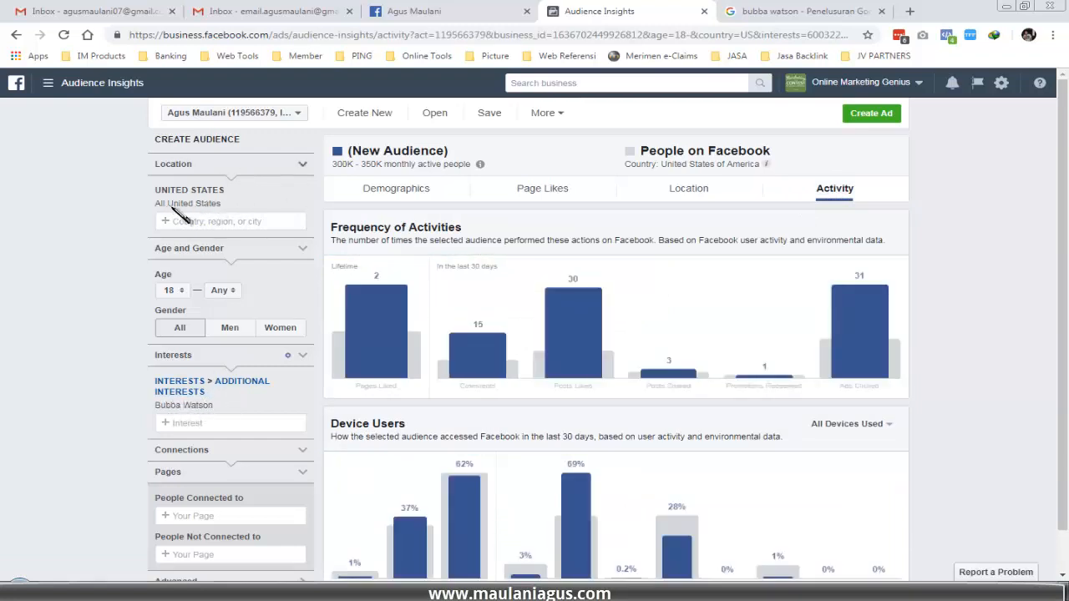
{"action": "scroll", "coordinate": [632, 365], "scroll_direction": "down", "scroll_amount": 1}
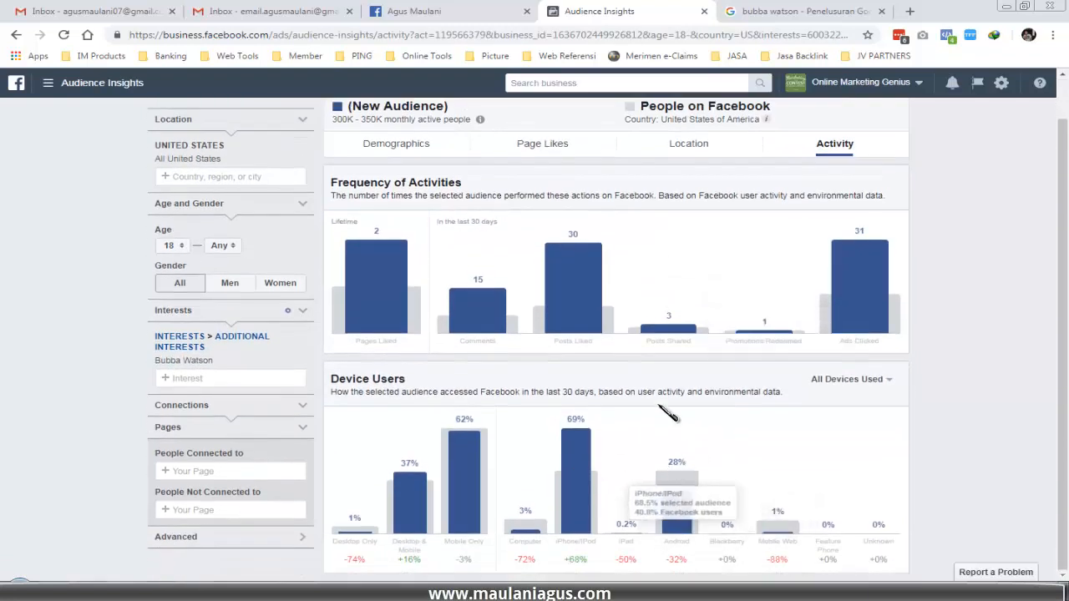
{"action": "left_click", "coordinate": [839, 383]}
{"action": "left_click", "coordinate": [840, 398]}
{"action": "left_click", "coordinate": [845, 380]}
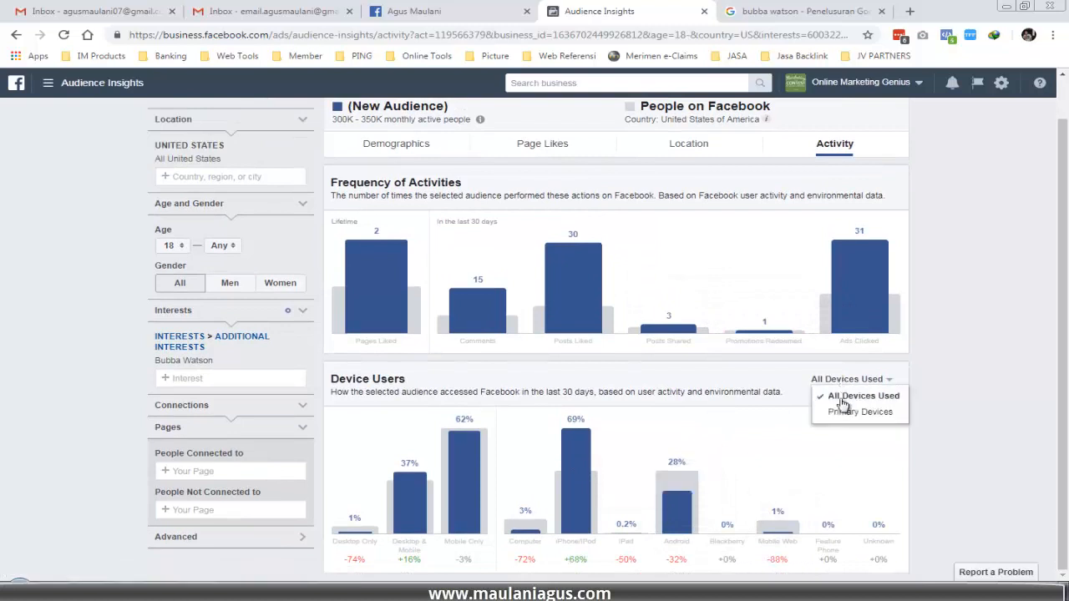
{"action": "left_click", "coordinate": [842, 413]}
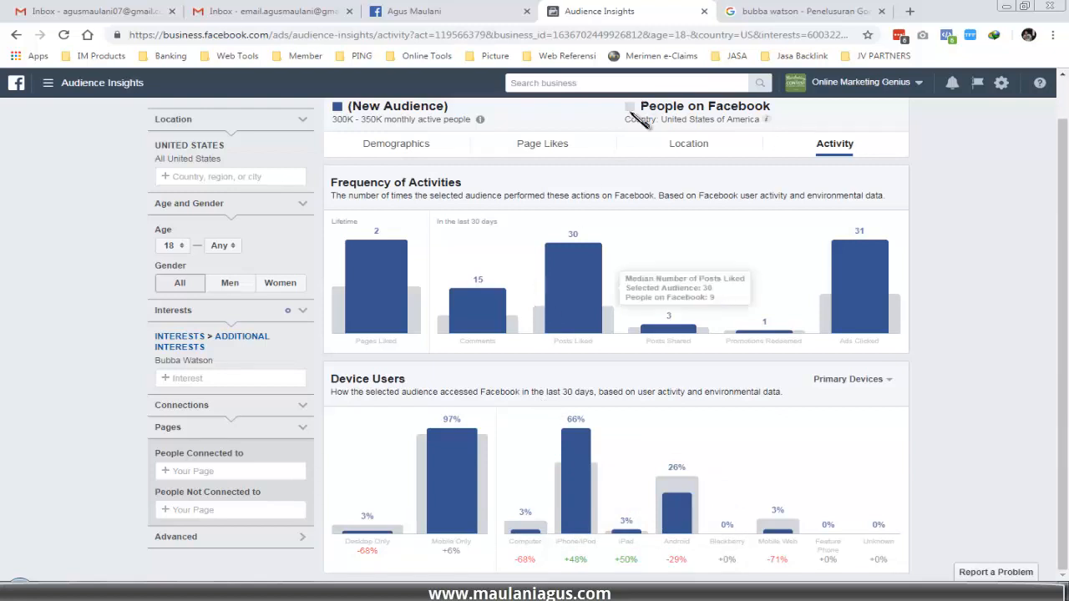
- Bring up the Tiger Woods and Bubba Watson interest diagram for review and minimize it to return to the activity charts
{"action": "scroll", "coordinate": [626, 146], "scroll_direction": "up", "scroll_amount": 1}
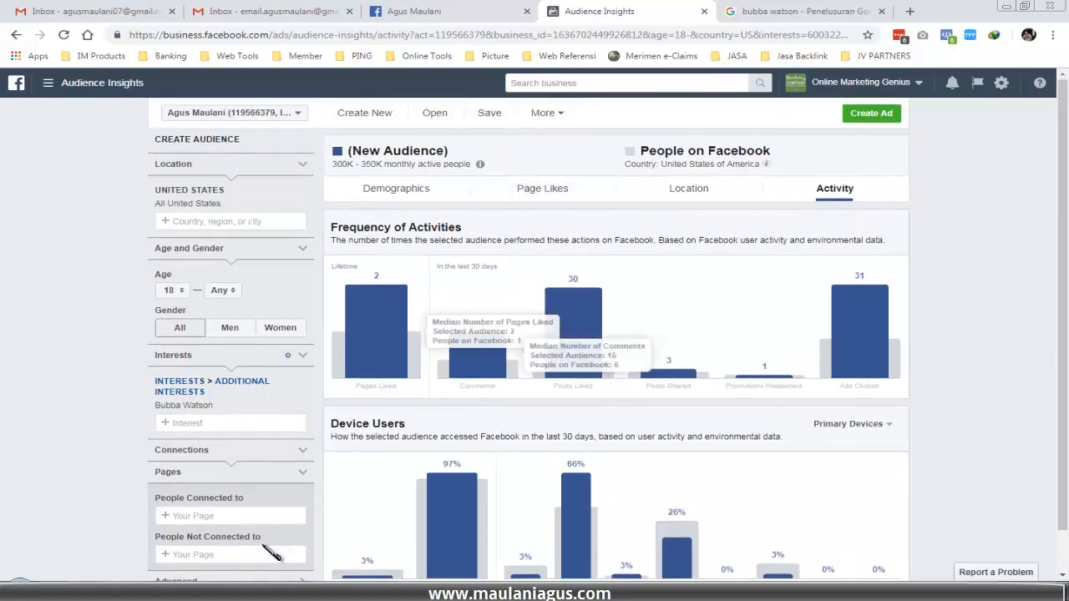
{"action": "key", "text": "alt+Tab"}
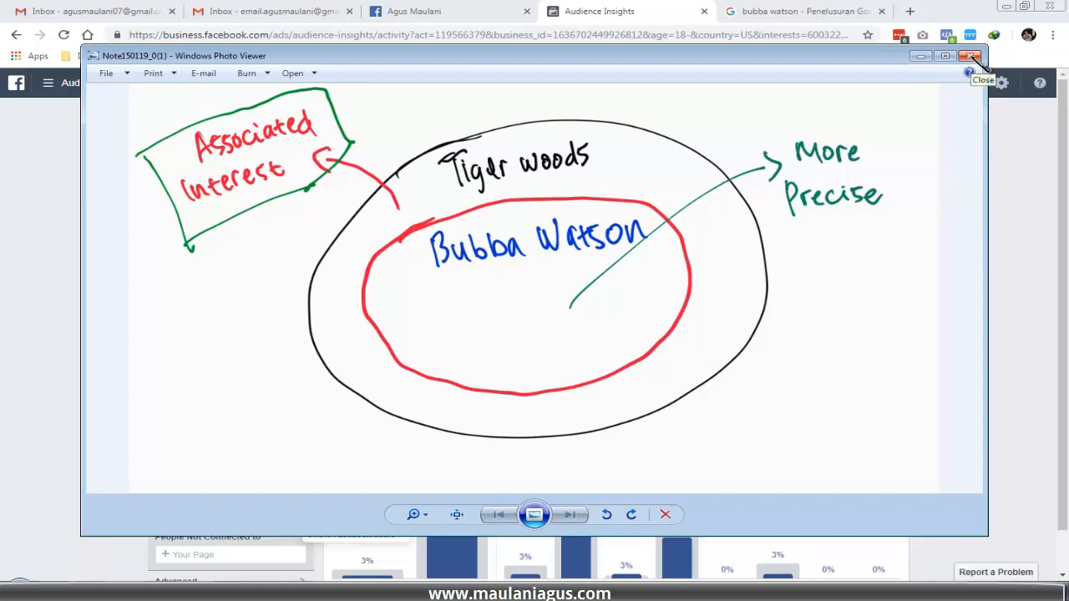
{"action": "left_click", "coordinate": [920, 58]}
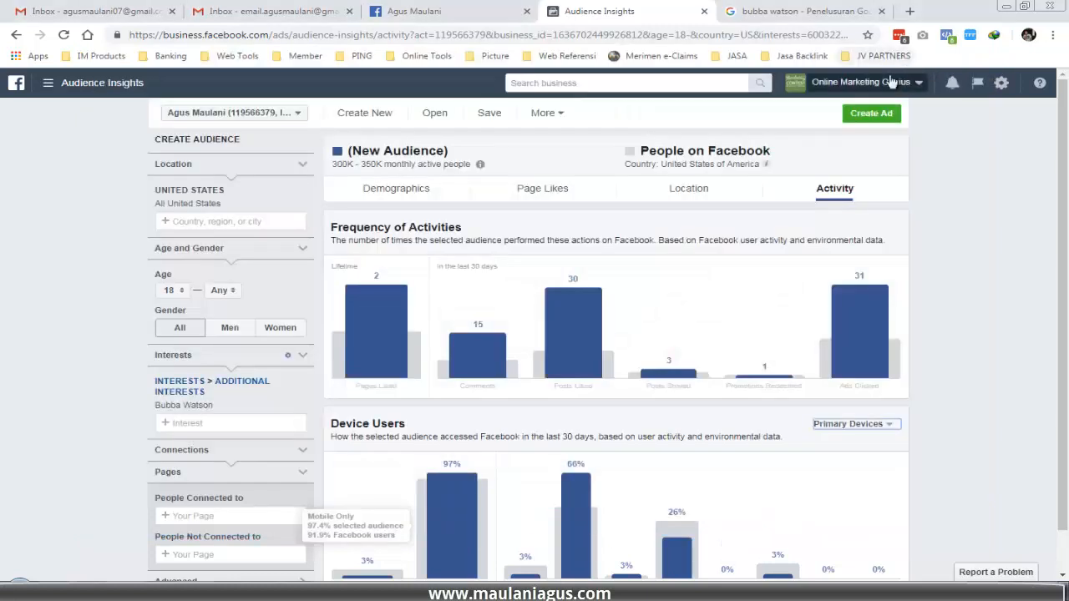